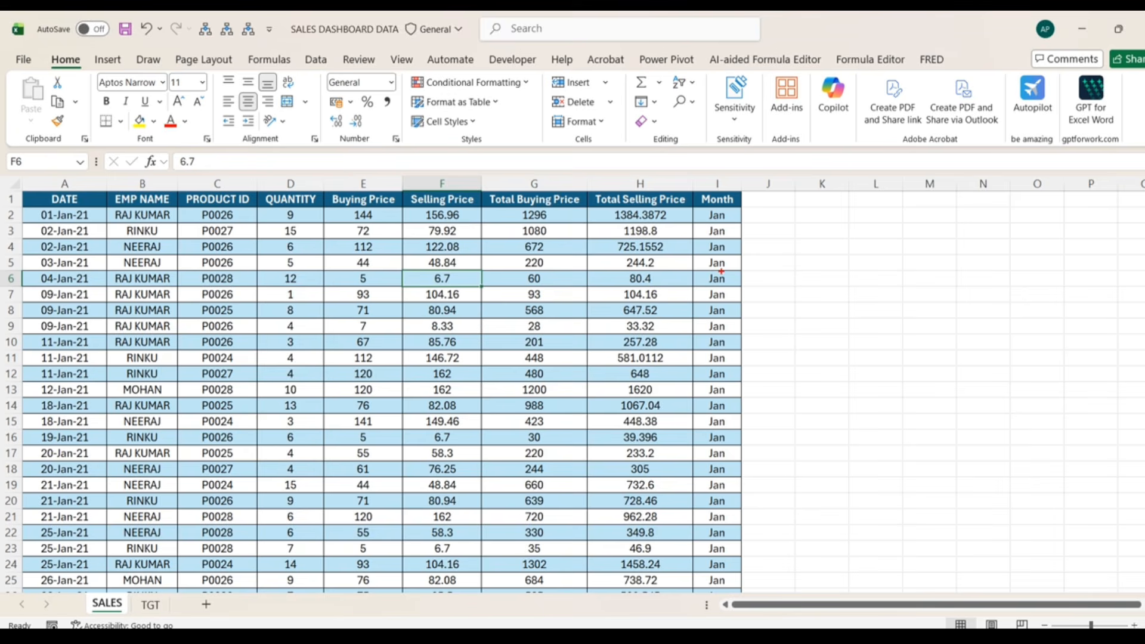
drag(645, 210, 640, 517)
click(154, 215)
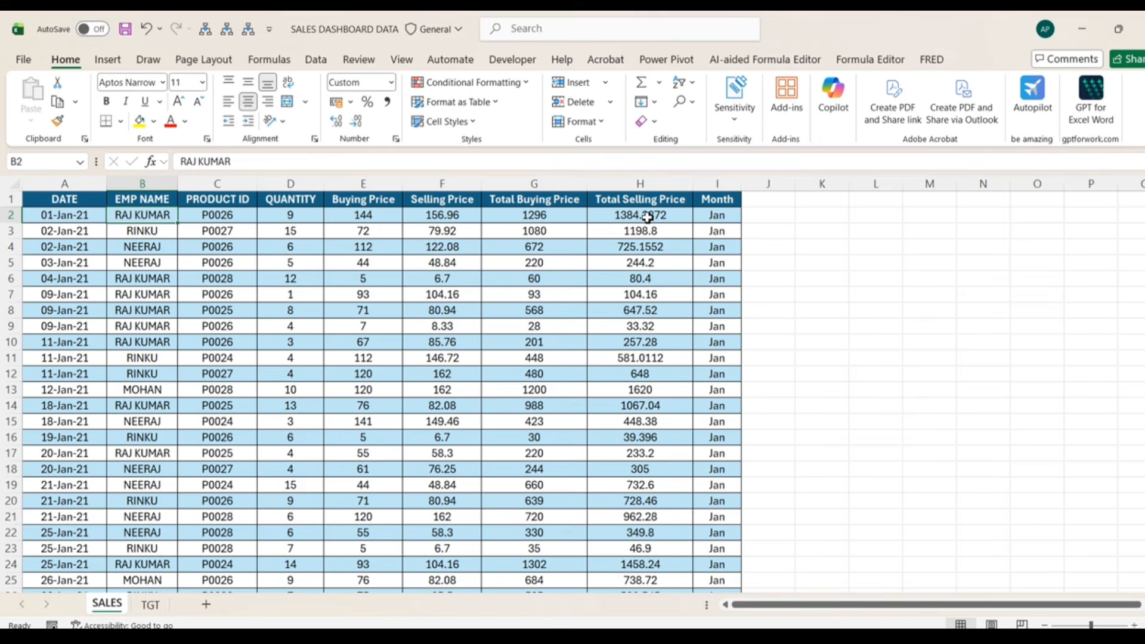
click(151, 605)
click(51, 212)
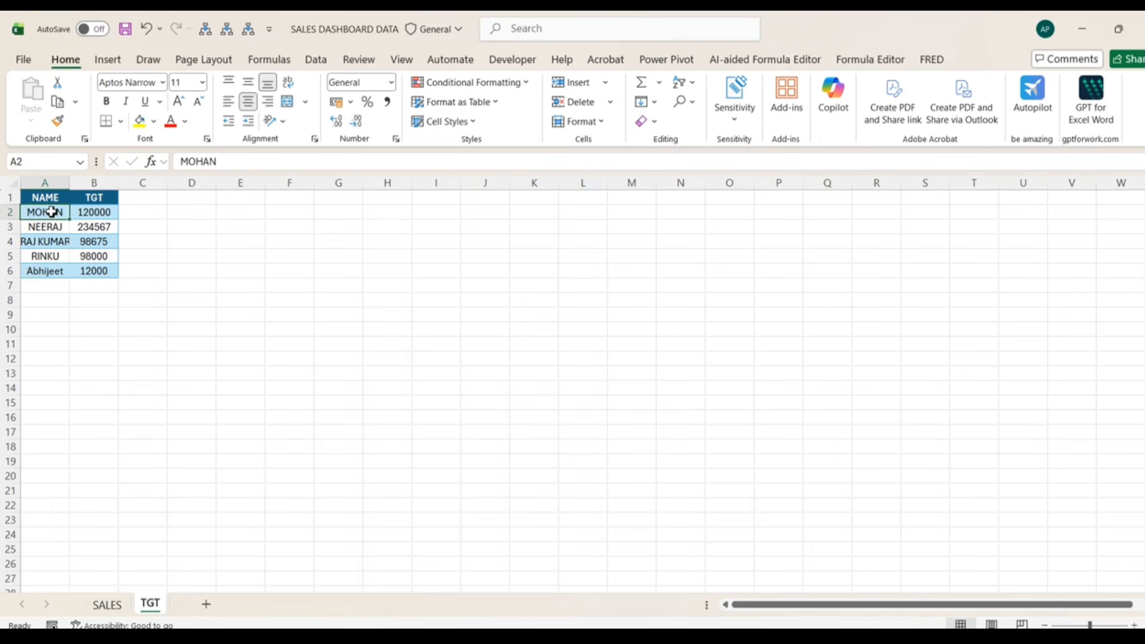
click(110, 215)
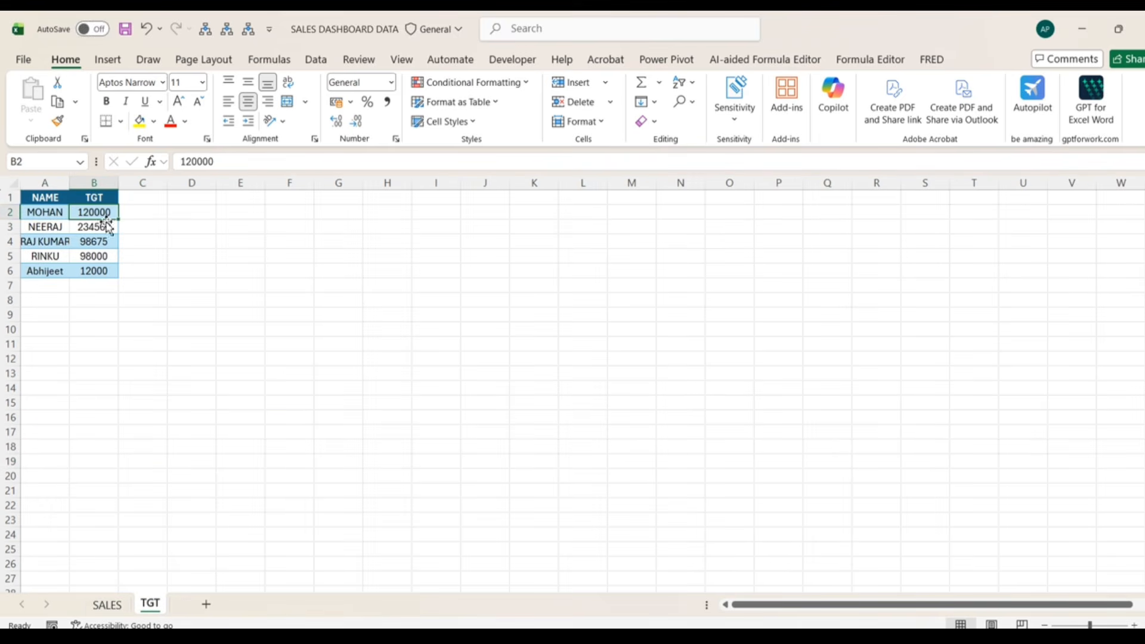
double_click(70, 186)
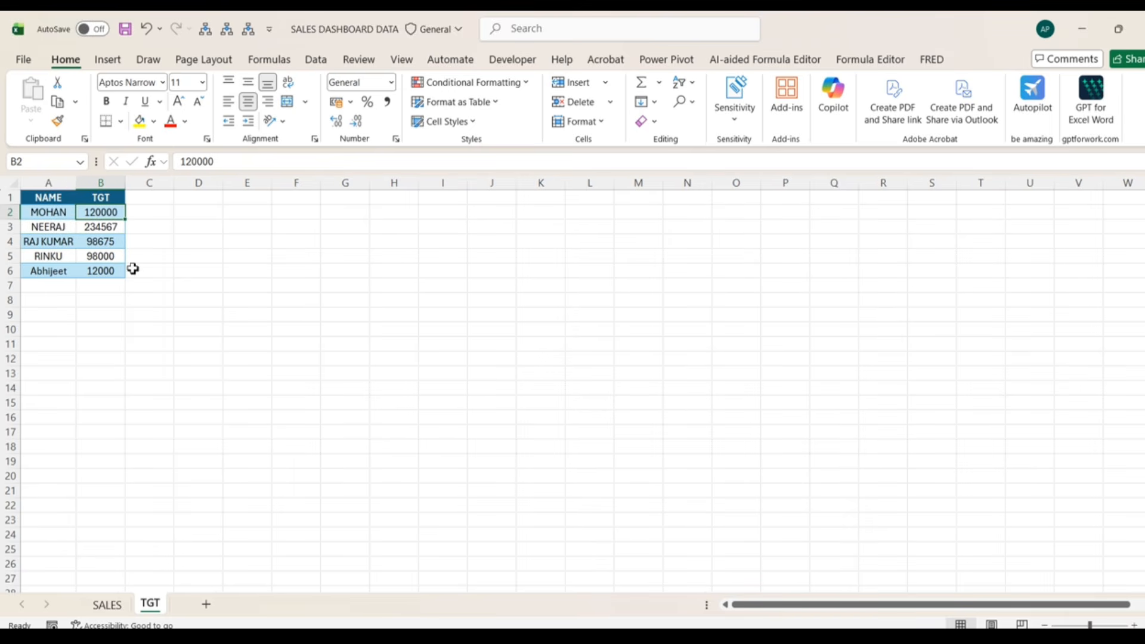
click(111, 606)
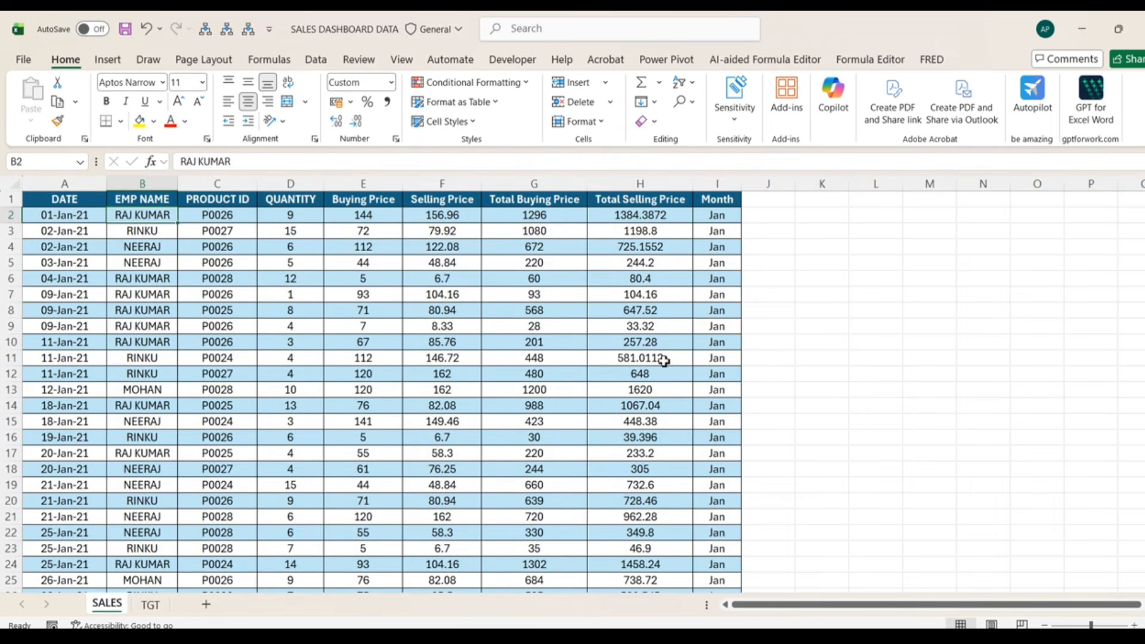
- Add the header TGT in J1 and review the TGT sheet's name and target list
click(768, 215)
click(767, 201)
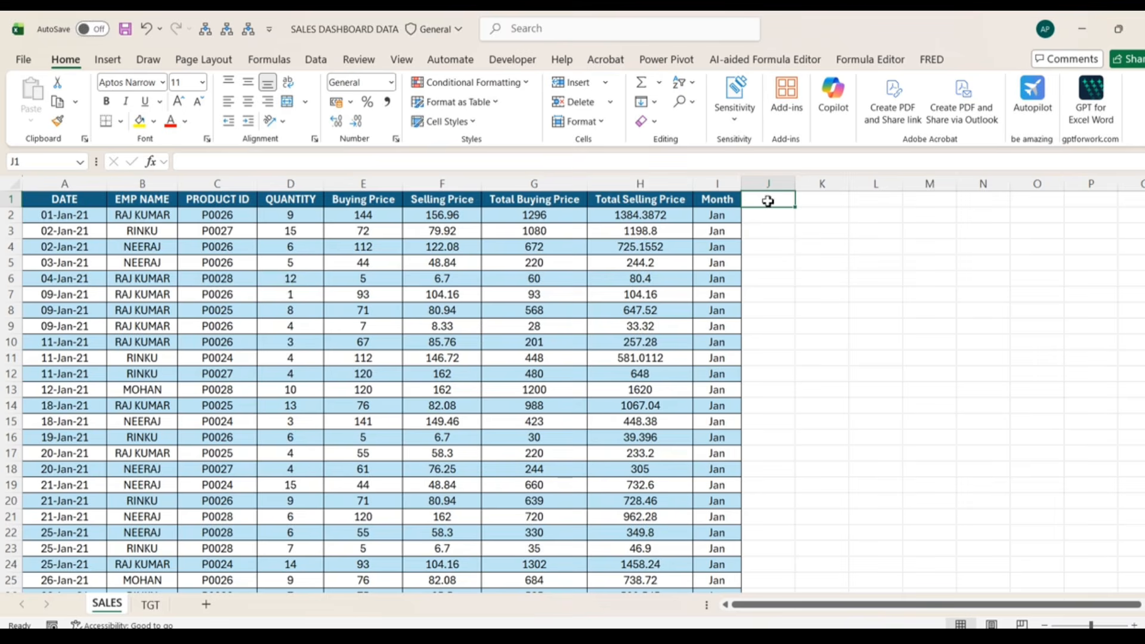
key(F2)
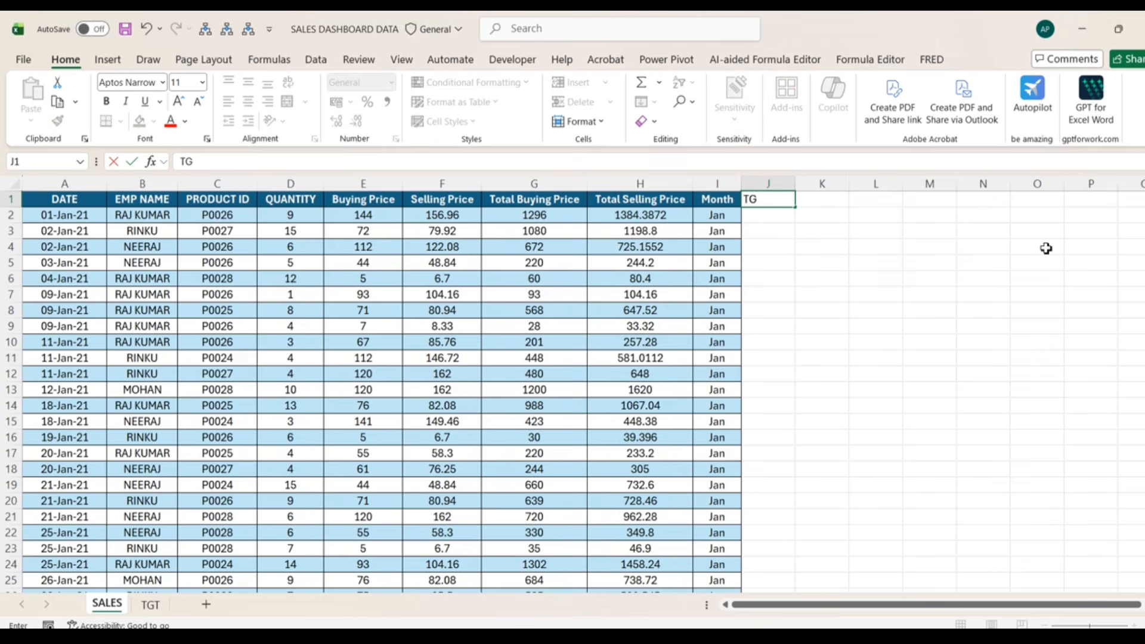
click(757, 219)
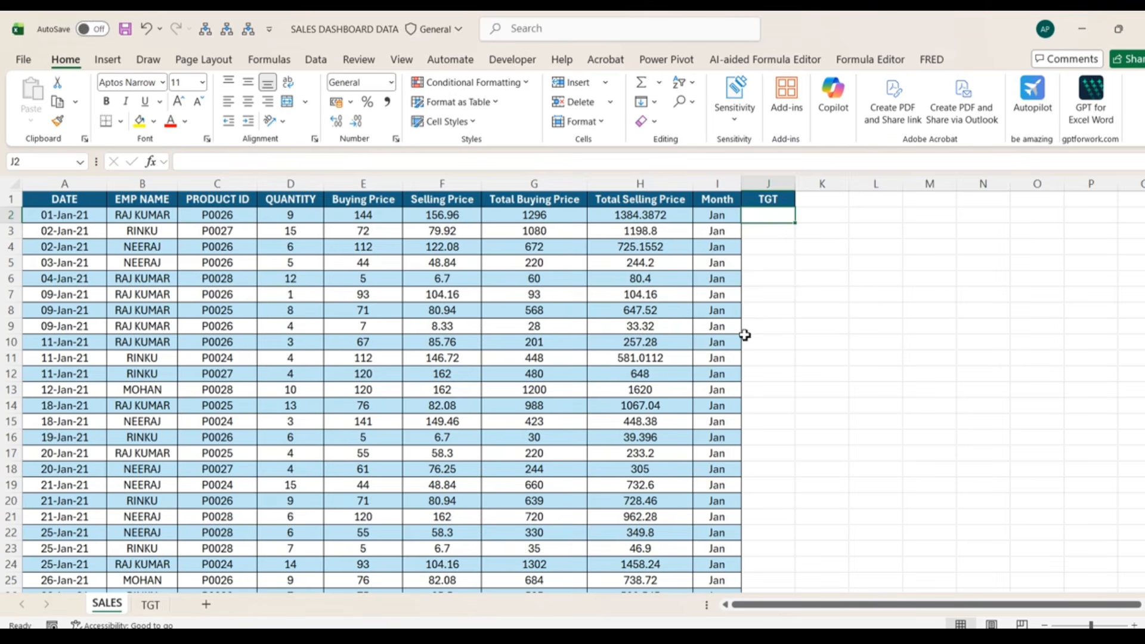
click(150, 606)
click(106, 603)
text(=VLOOKUP()
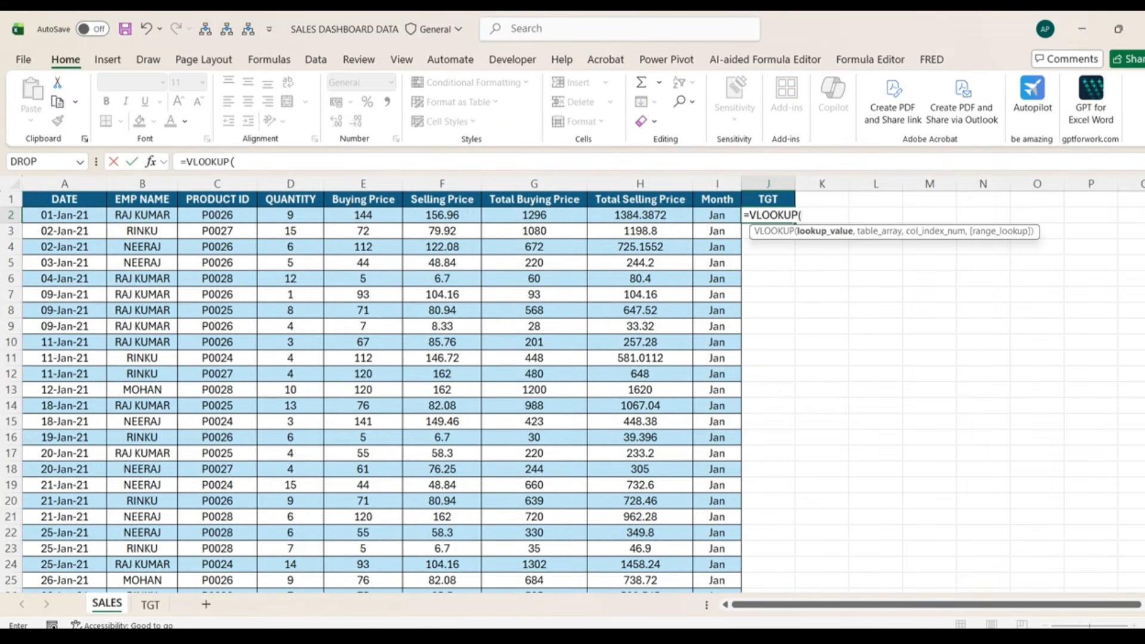
key(Left)
key(Left)
key(Left)
key(Left)
key(Left)
key(Left)
key(Left)
key(Left)
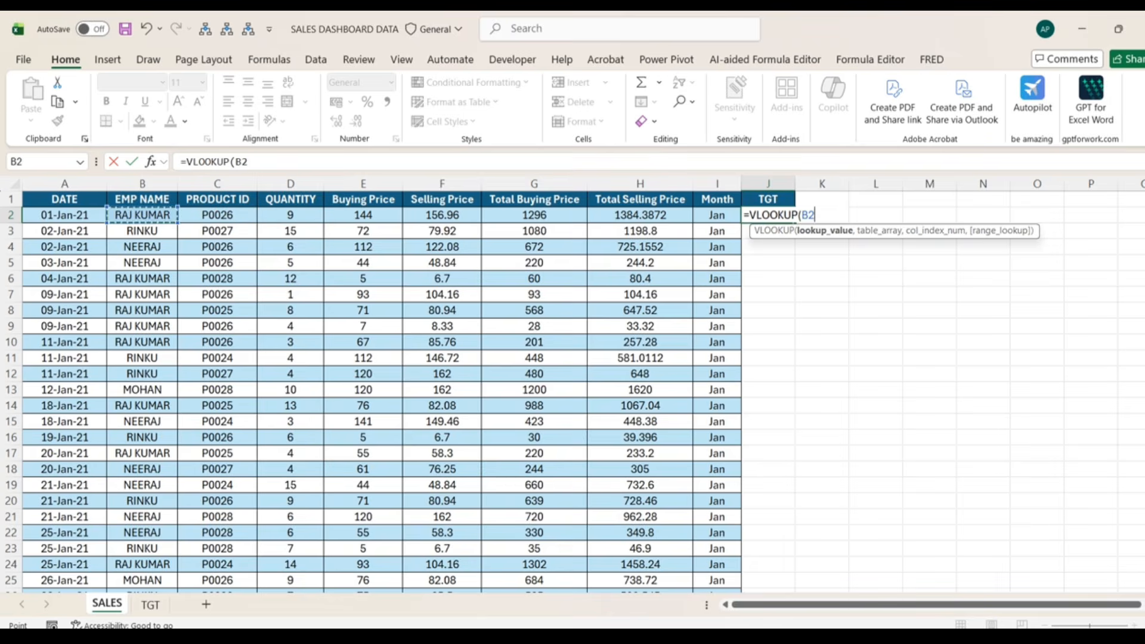
text(,)
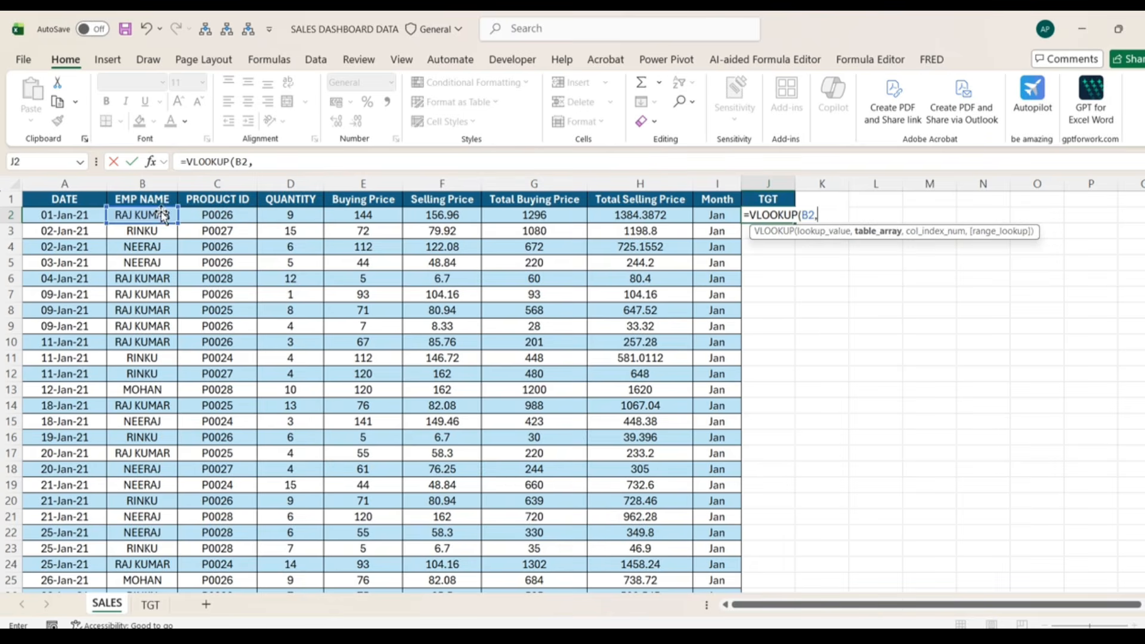
click(149, 605)
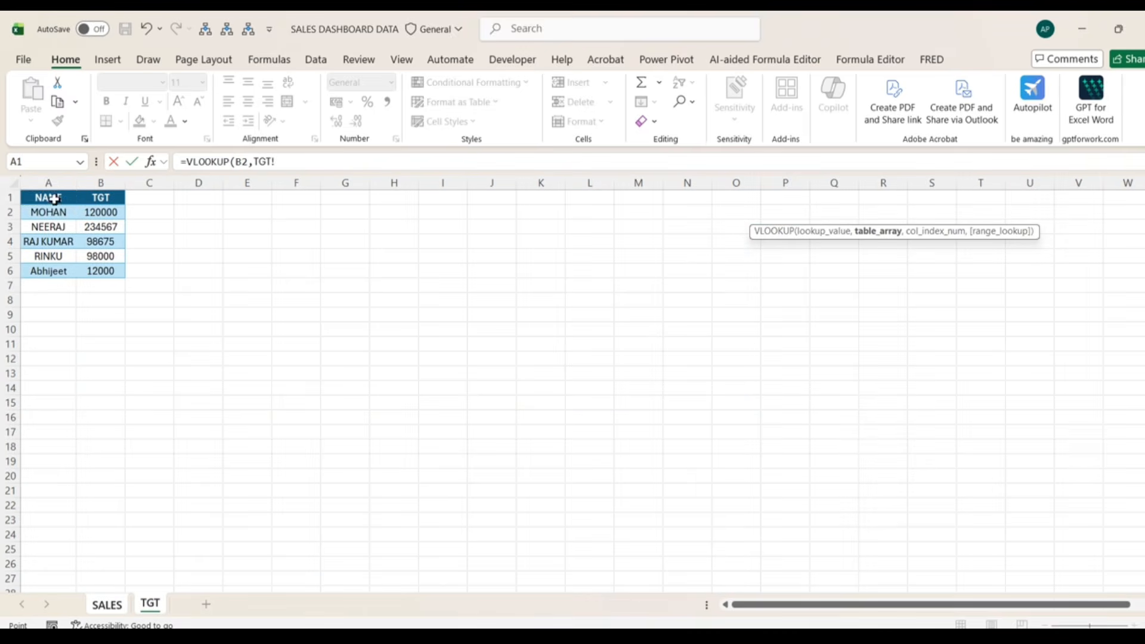
drag(55, 202, 108, 276)
key(F4)
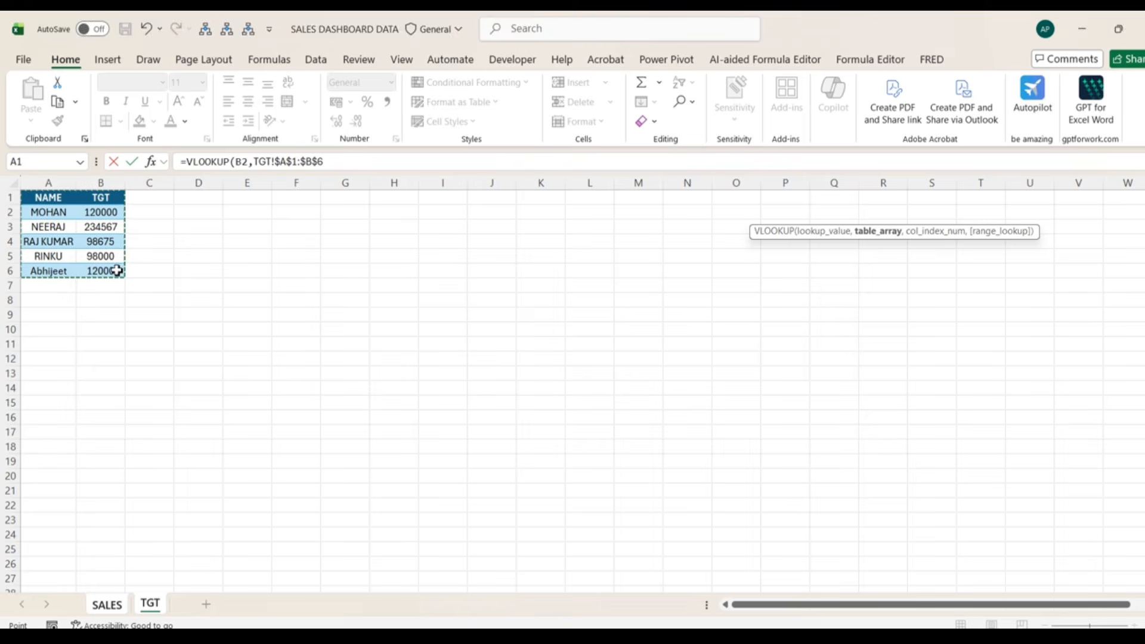
text(,2)
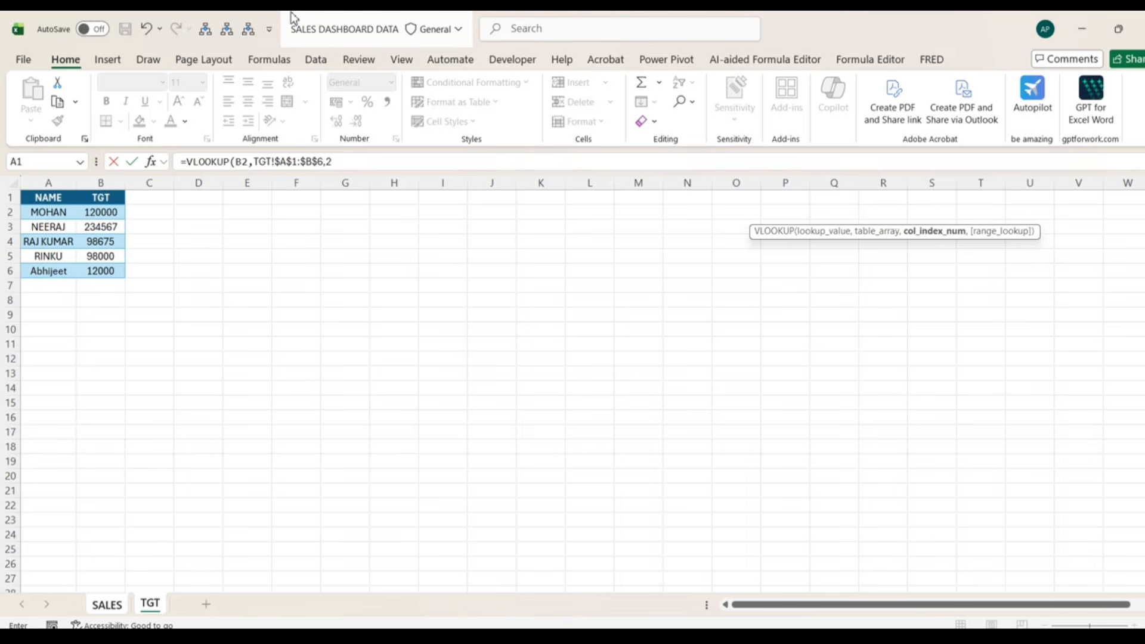
text(,0)
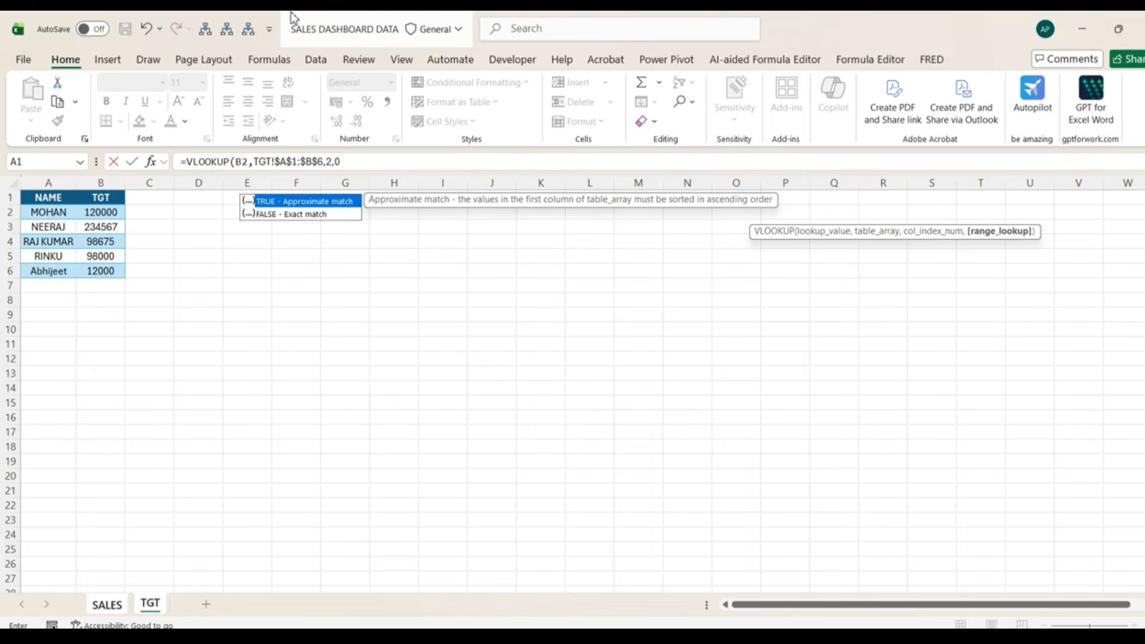
text())
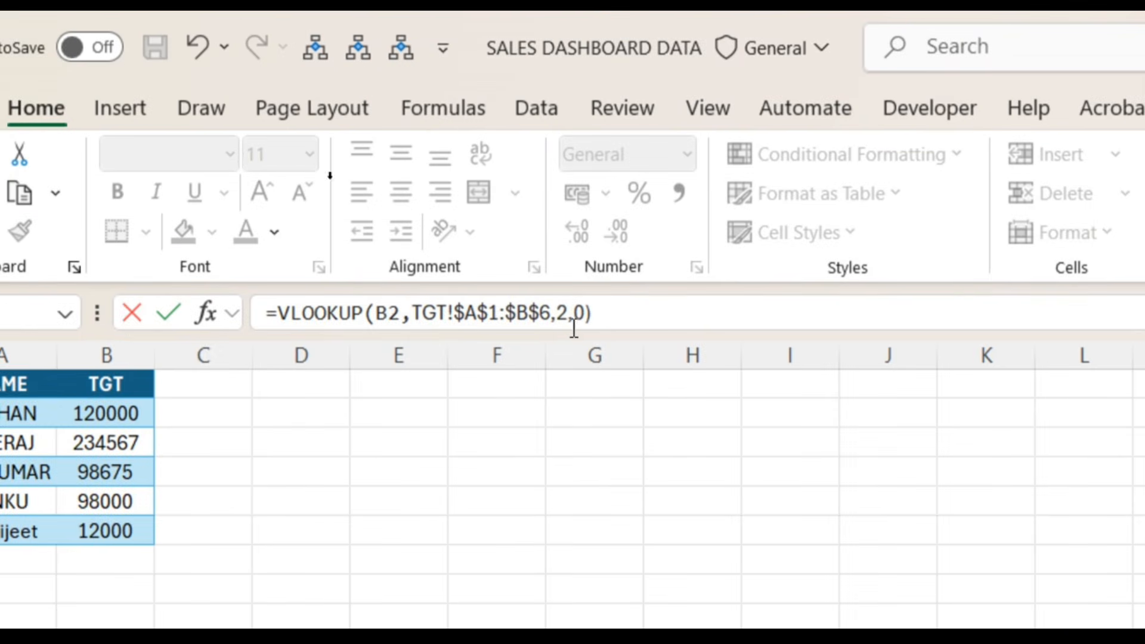
key(Return)
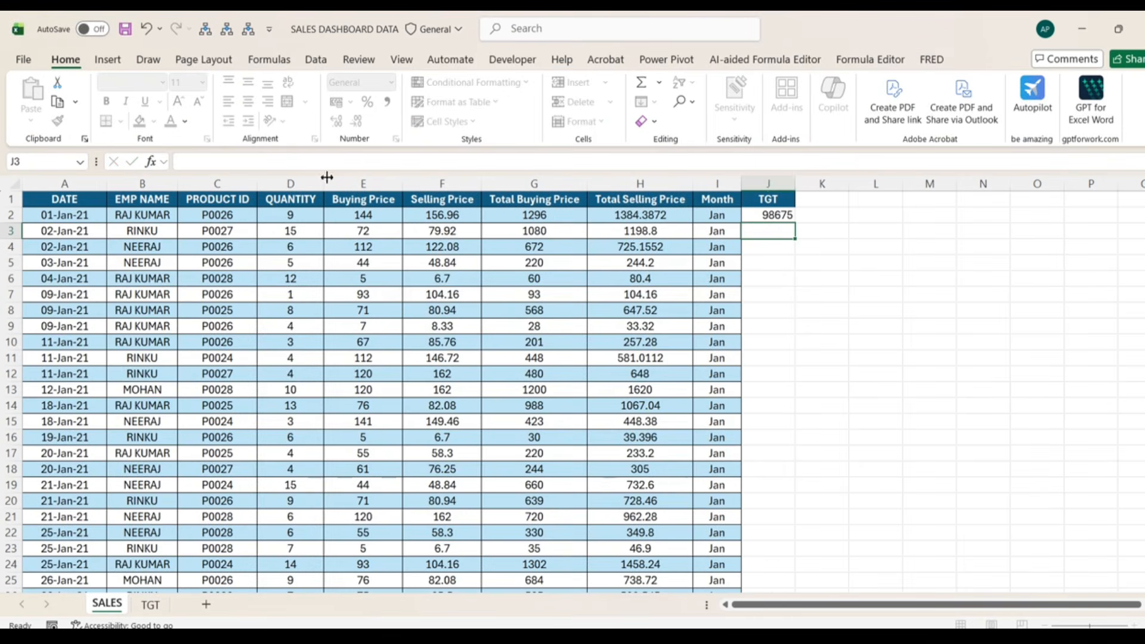
- Extend J2's formula to divide the target by COUNTIF($B$2:$B$545,B2)
click(764, 218)
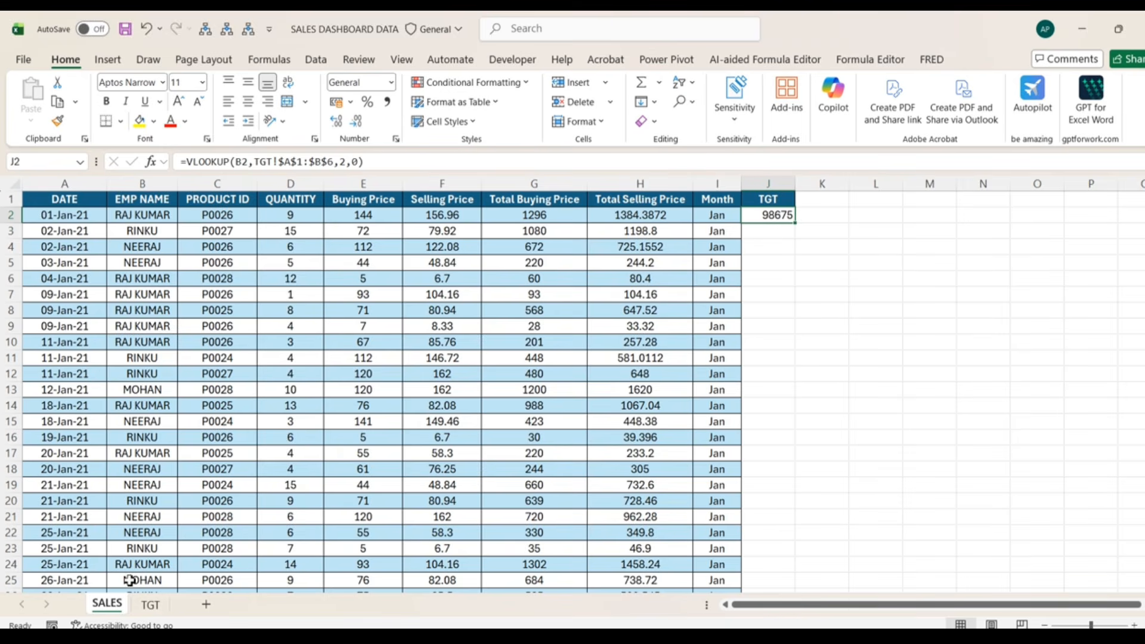
click(383, 171)
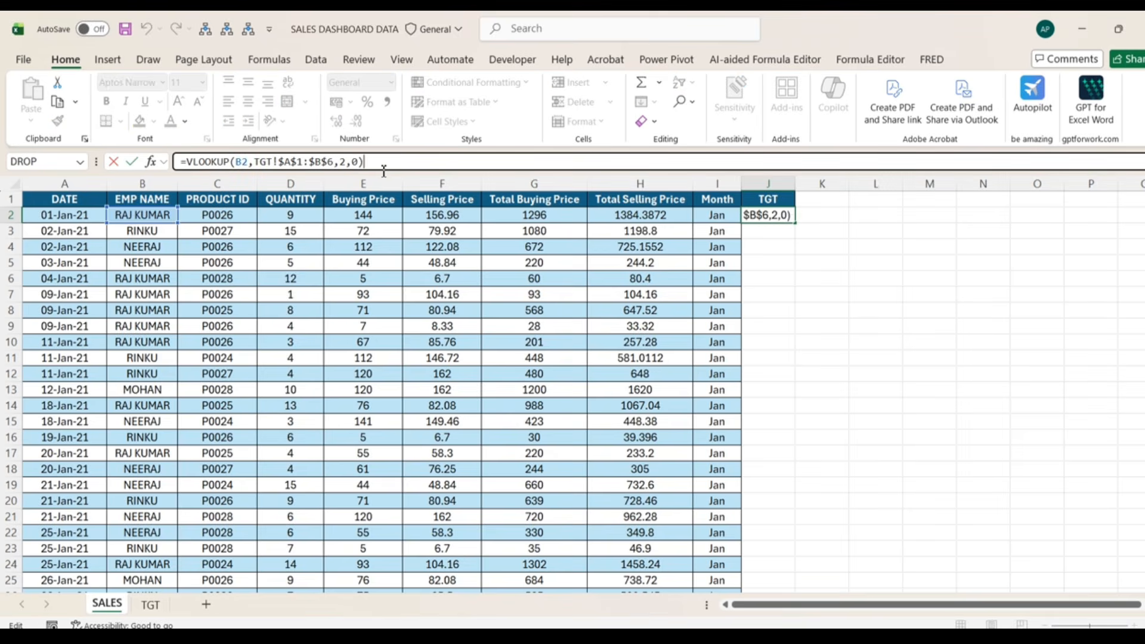
text(/COUNTIF()
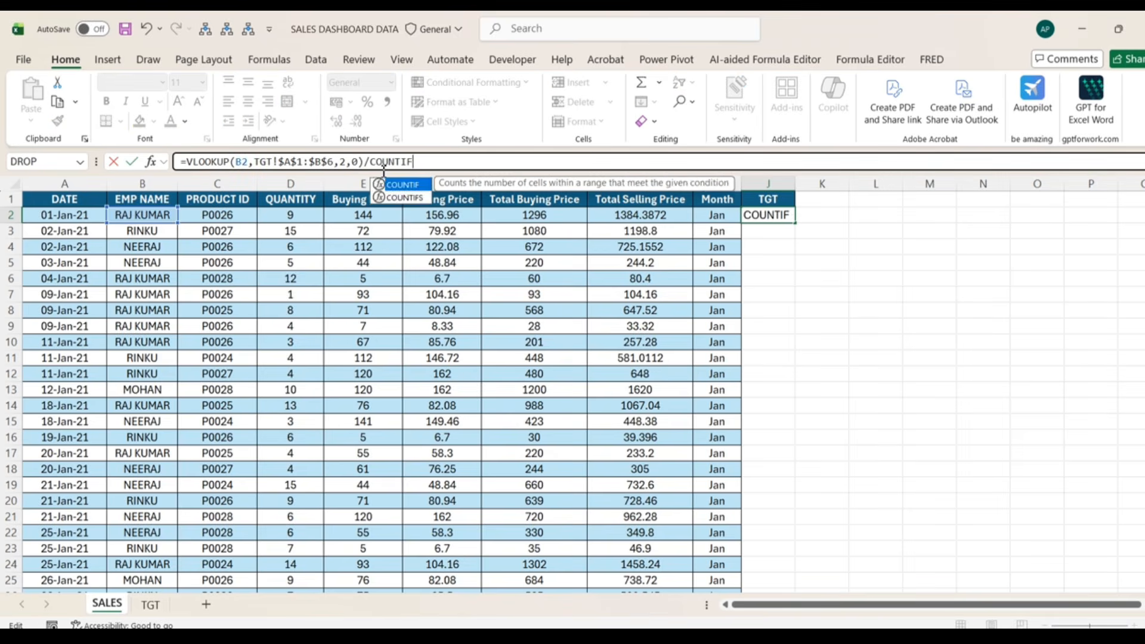
click(171, 217)
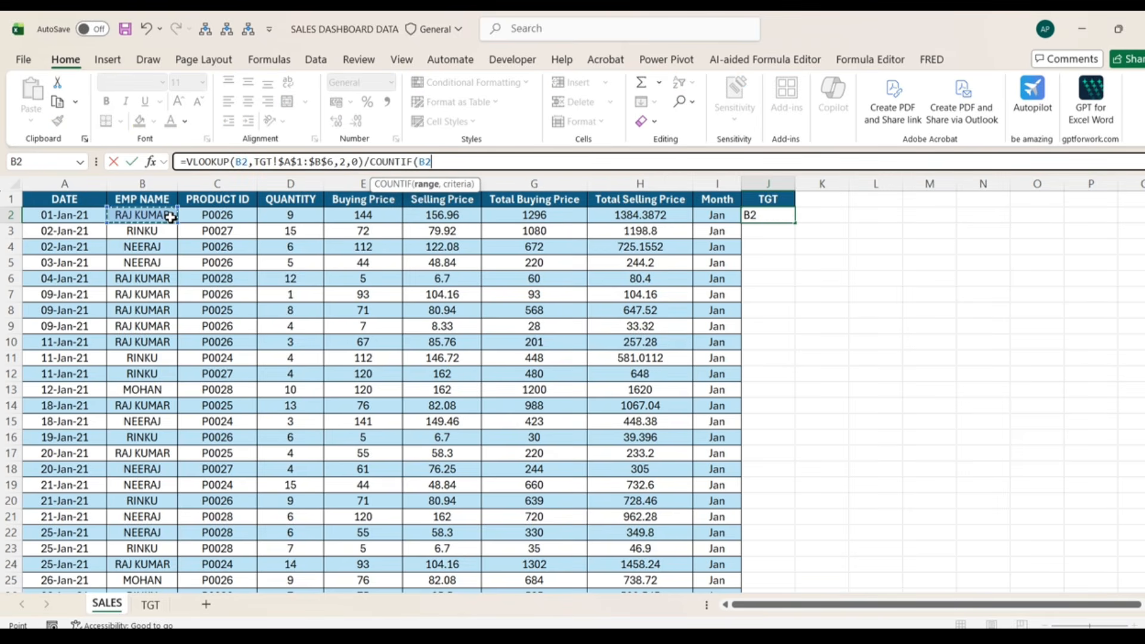
key(ctrl+shift+Down)
key(F4)
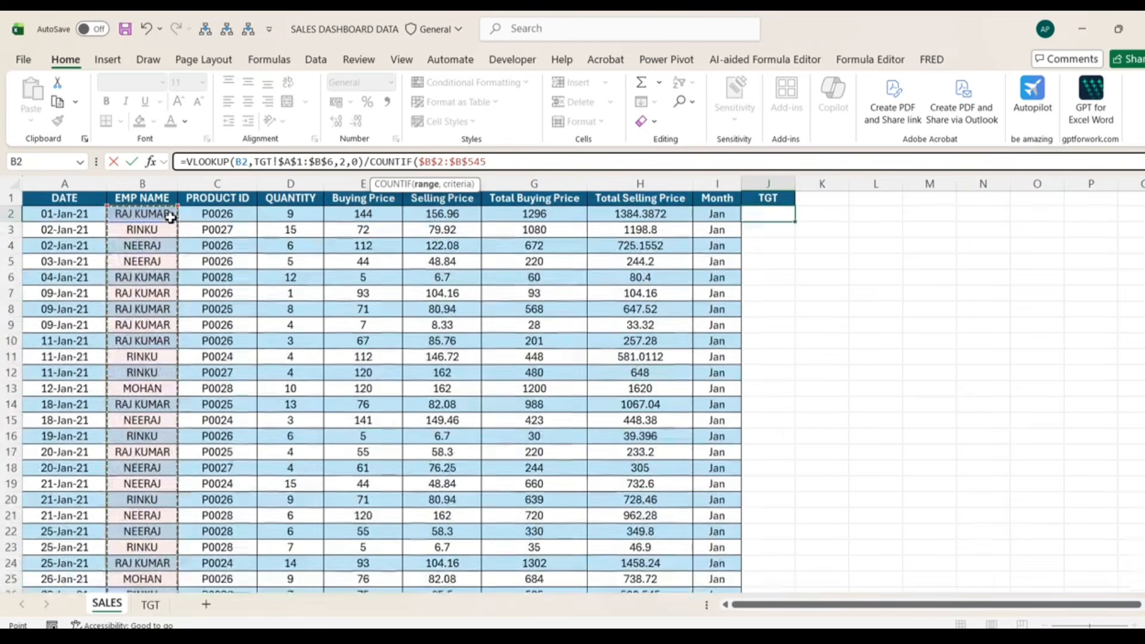
text(,)
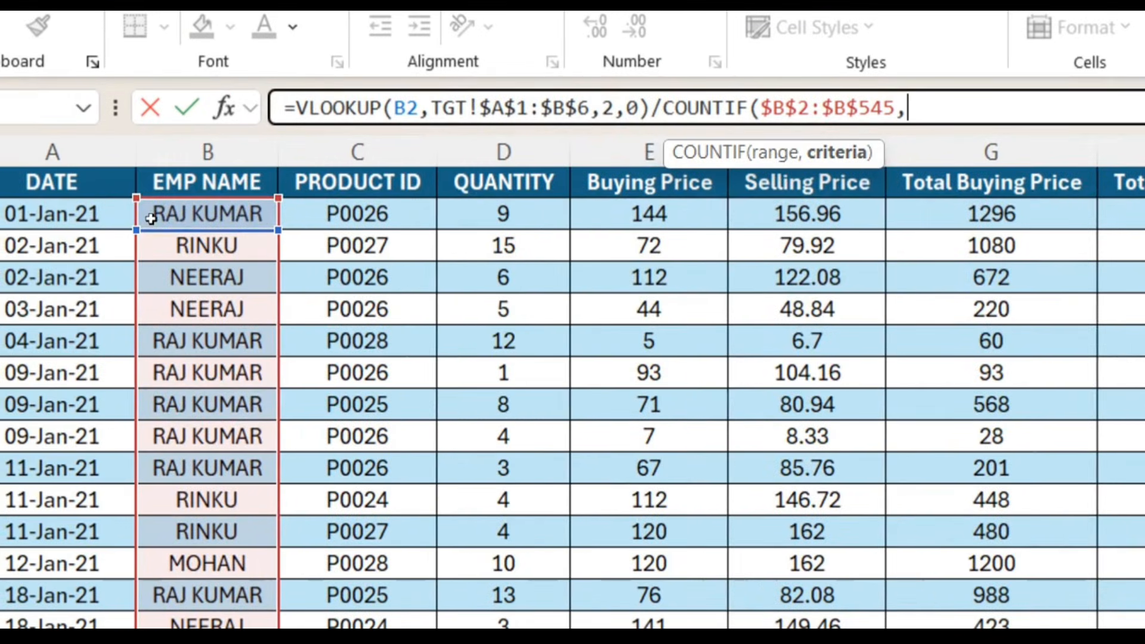
click(150, 219)
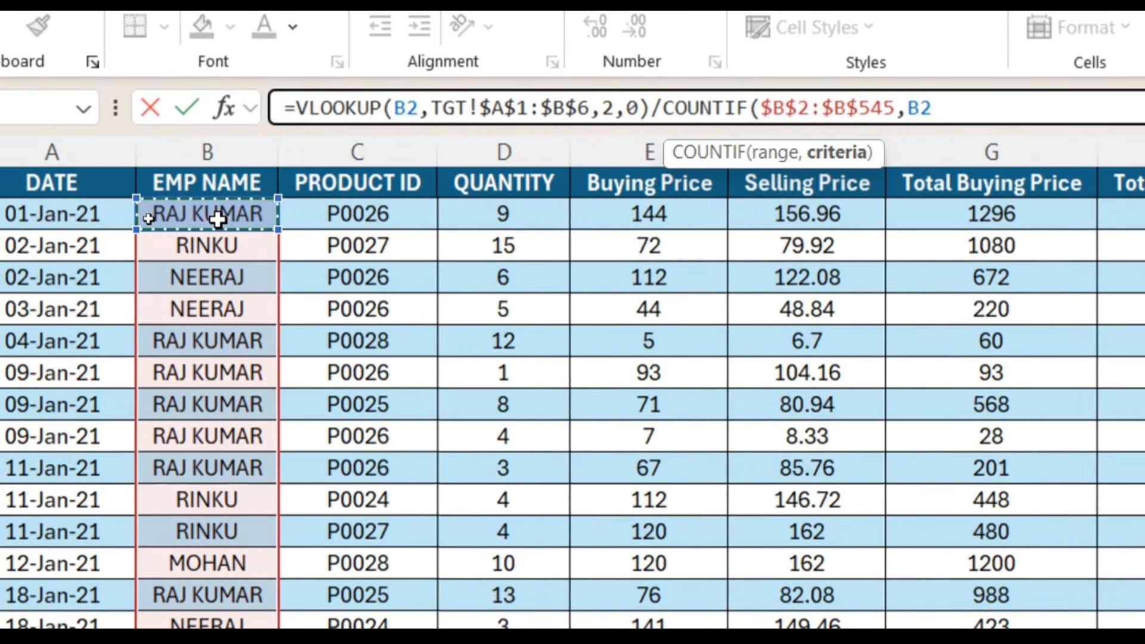
text())
key(Return)
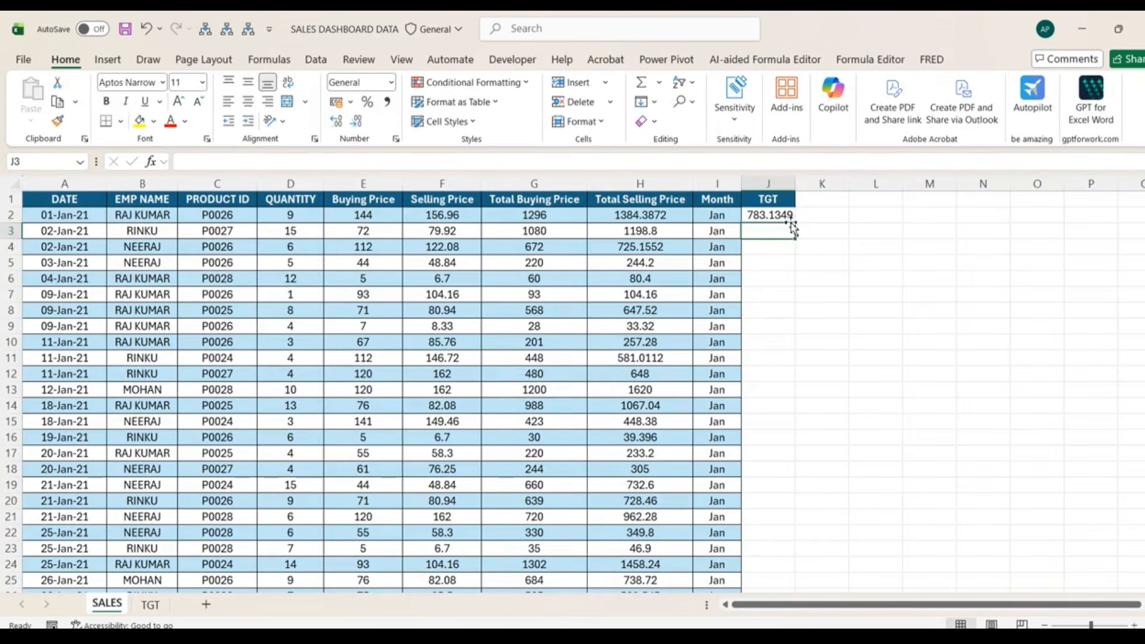
- Fill the J2 formula down the entire TGT column
click(789, 221)
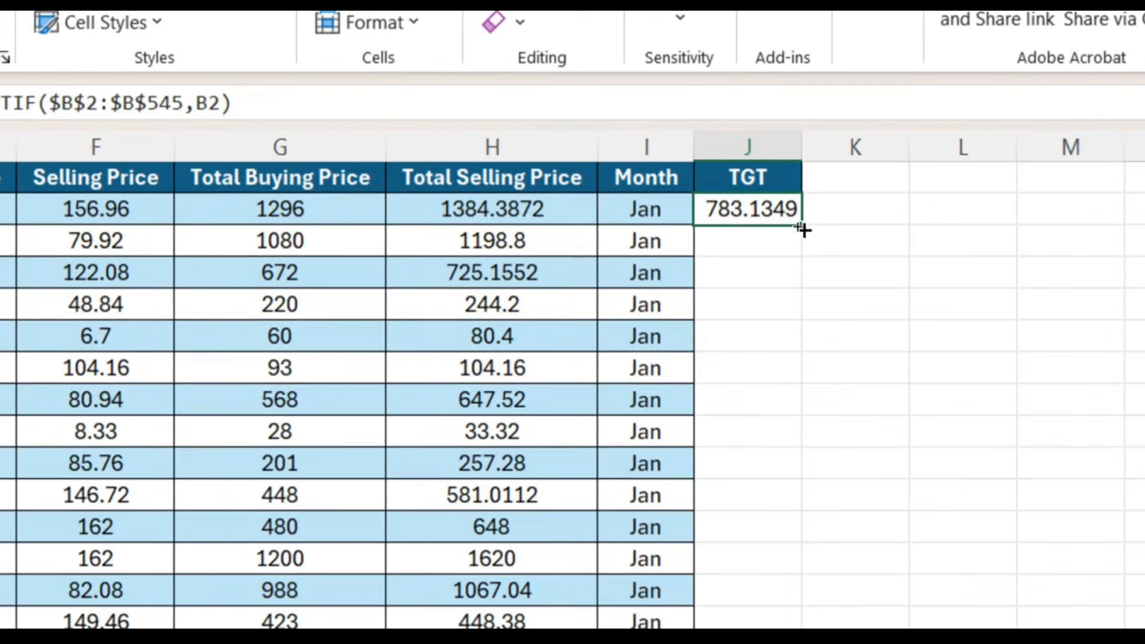
double_click(795, 223)
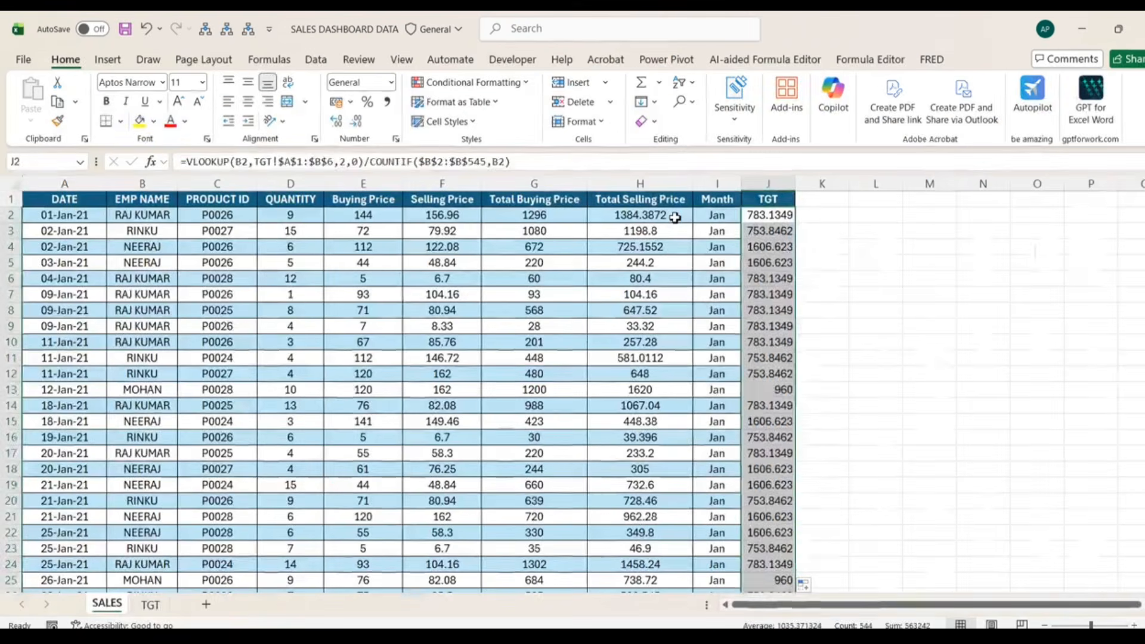
key(ctrl+Up)
key(ctrl+Left)
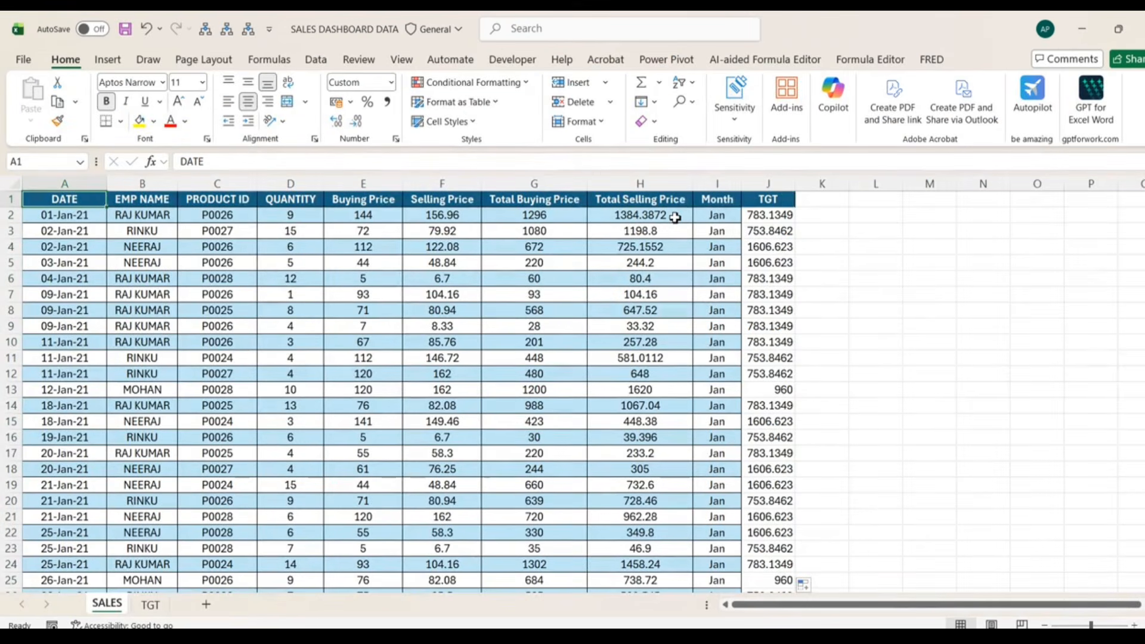
key(ctrl+shift+l)
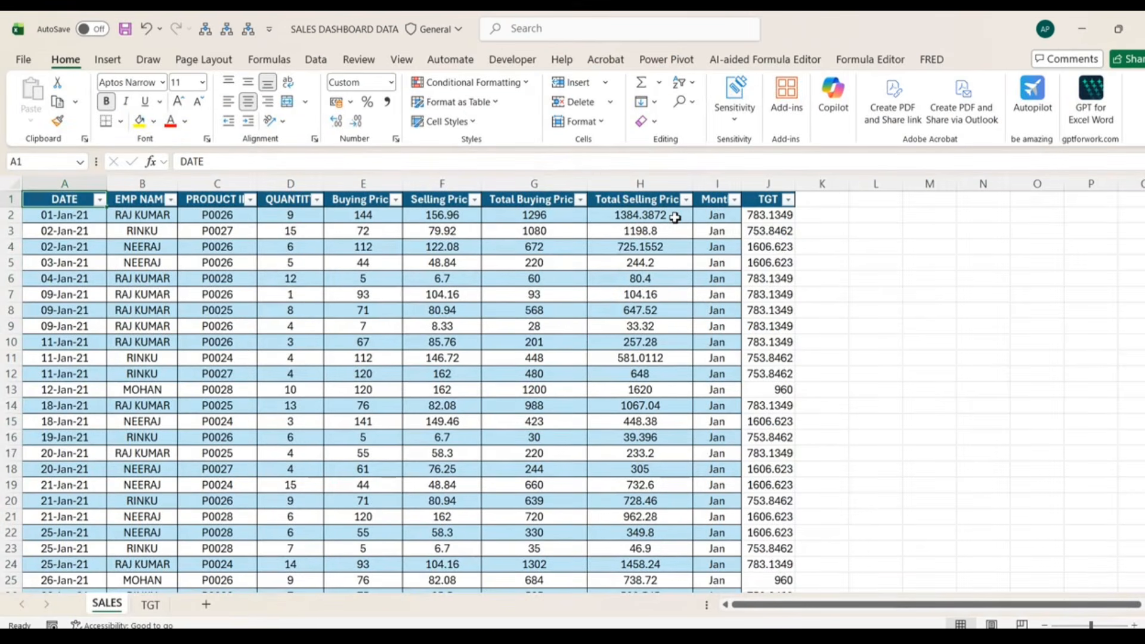
click(171, 199)
click(67, 398)
click(70, 451)
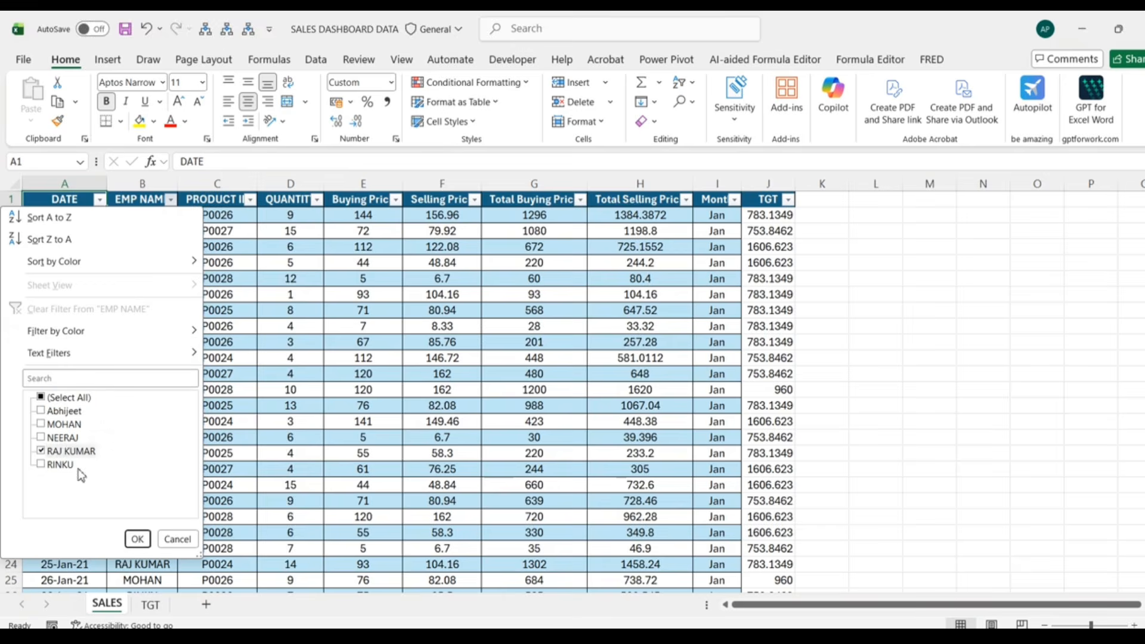
click(137, 539)
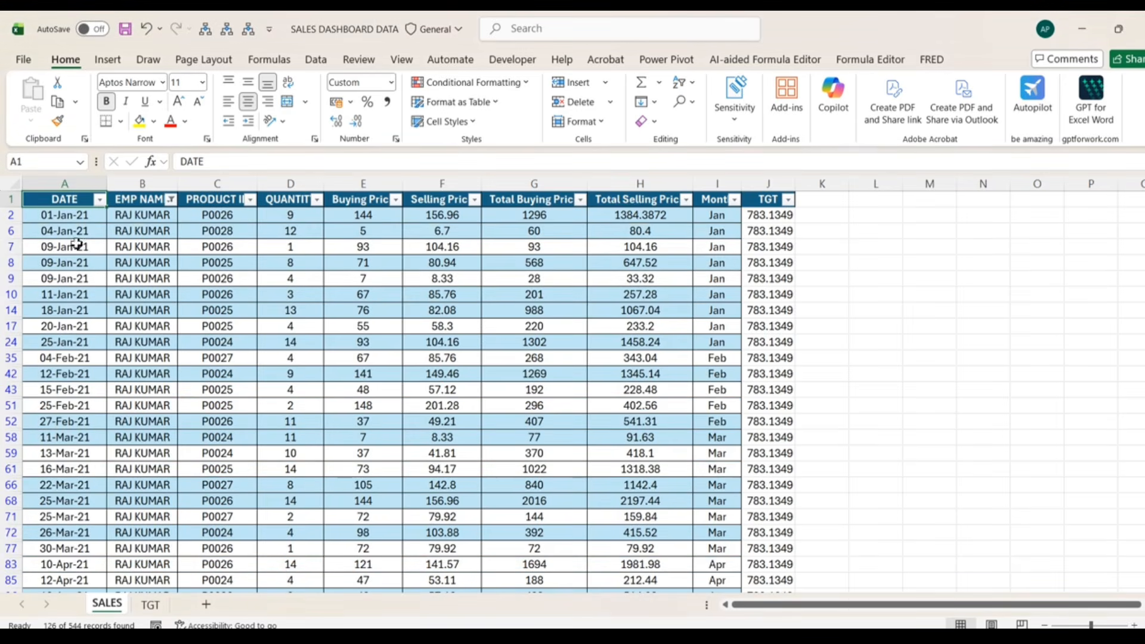
click(774, 218)
key(ctrl+shift+Down)
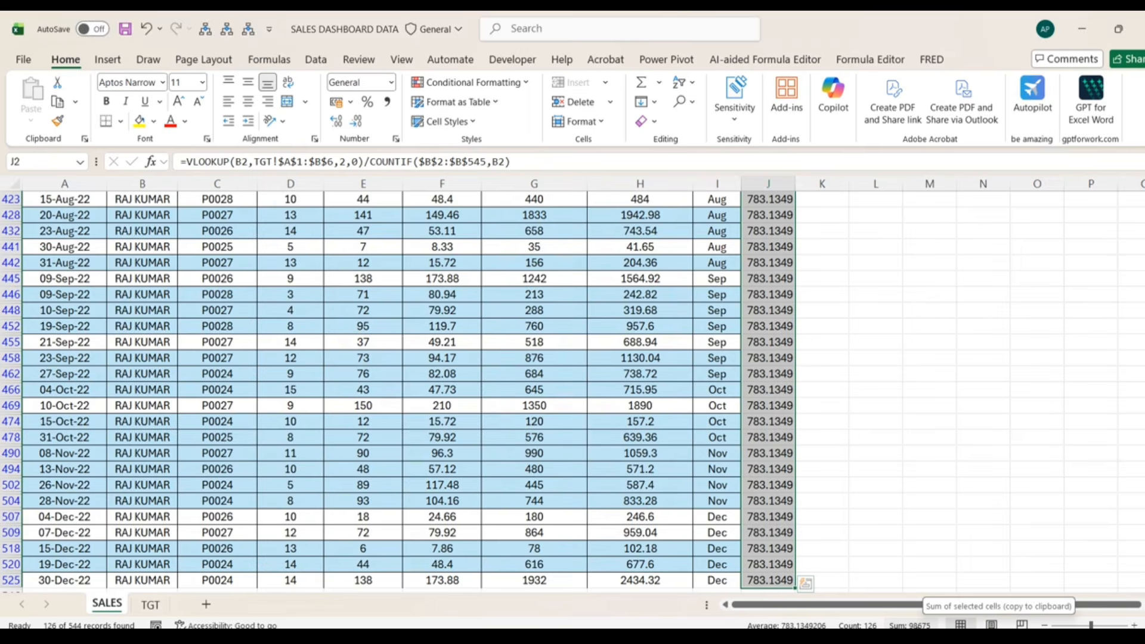
click(151, 605)
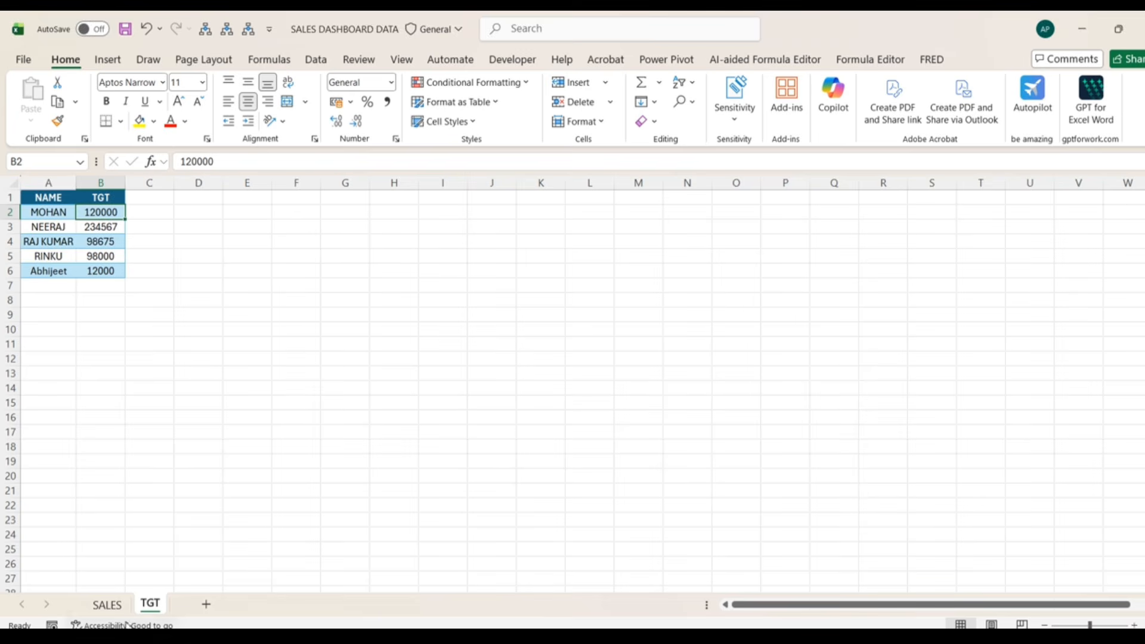
click(107, 604)
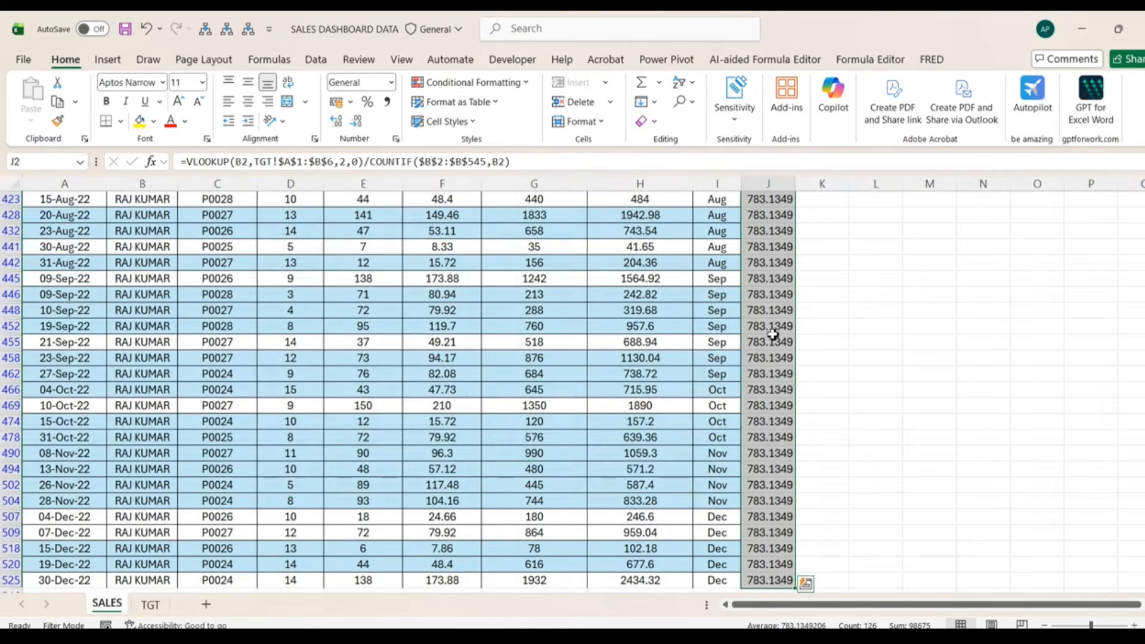
click(805, 583)
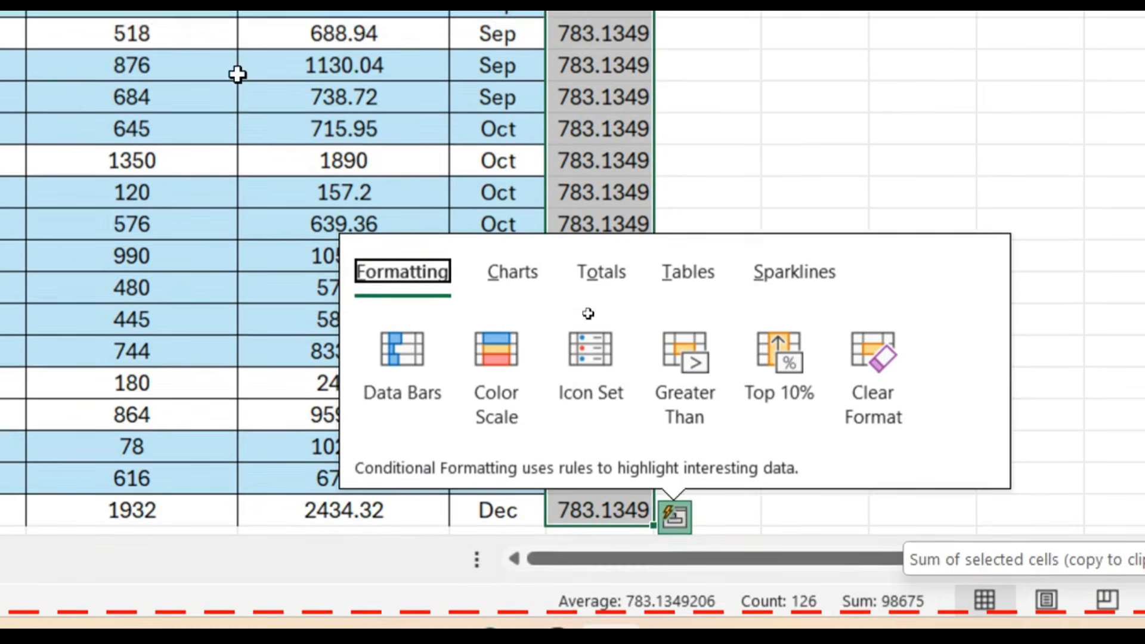
click(550, 225)
click(592, 231)
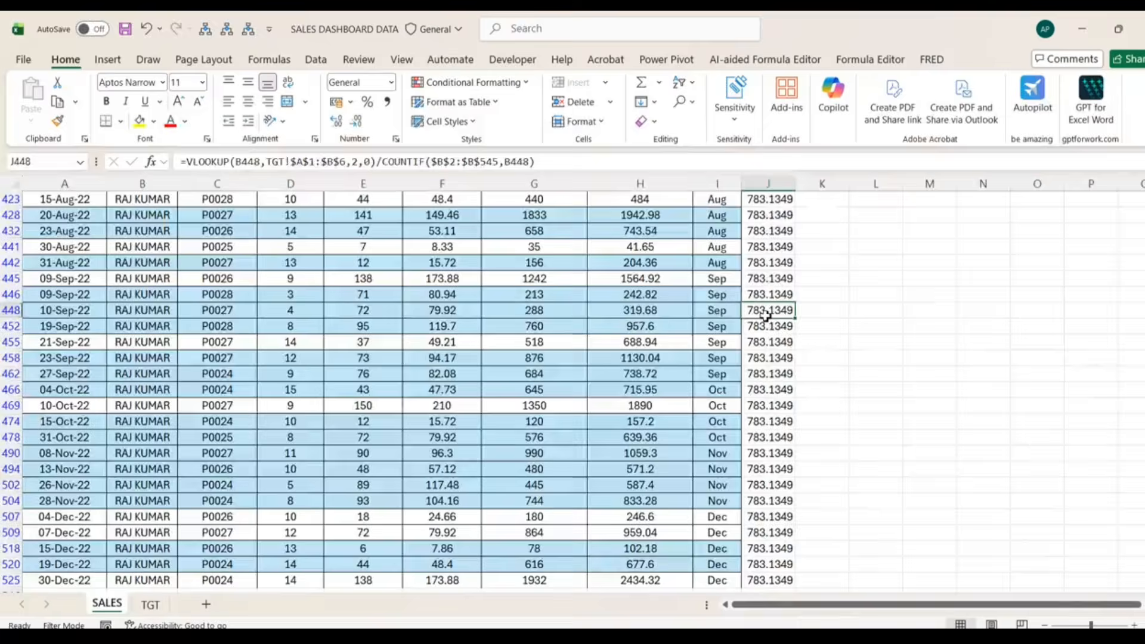
key(ctrl+Home)
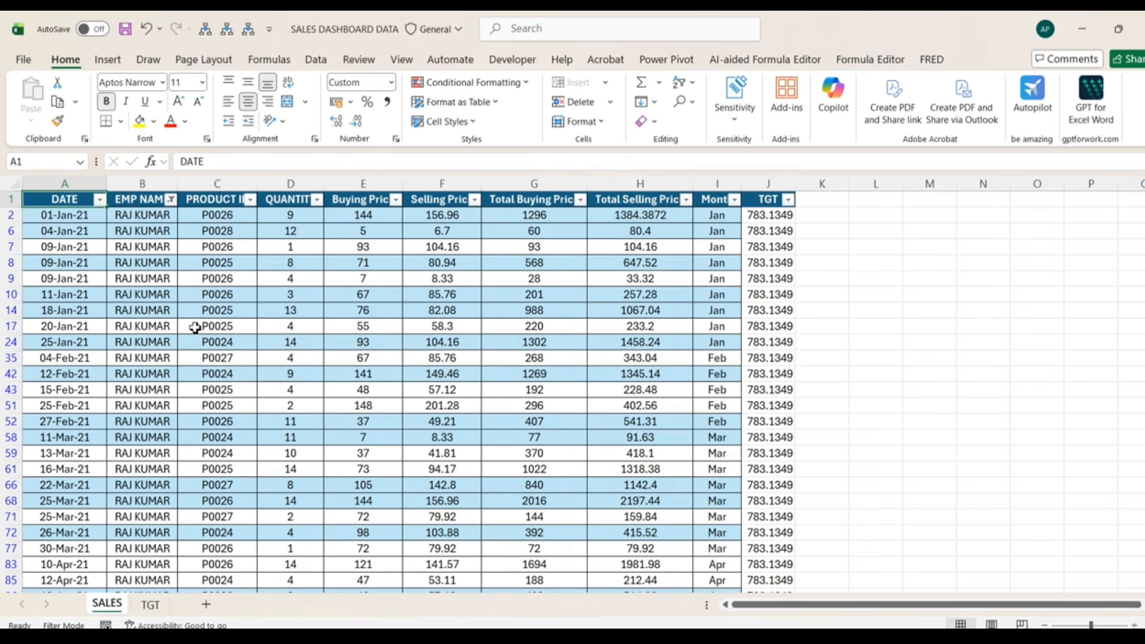
click(151, 604)
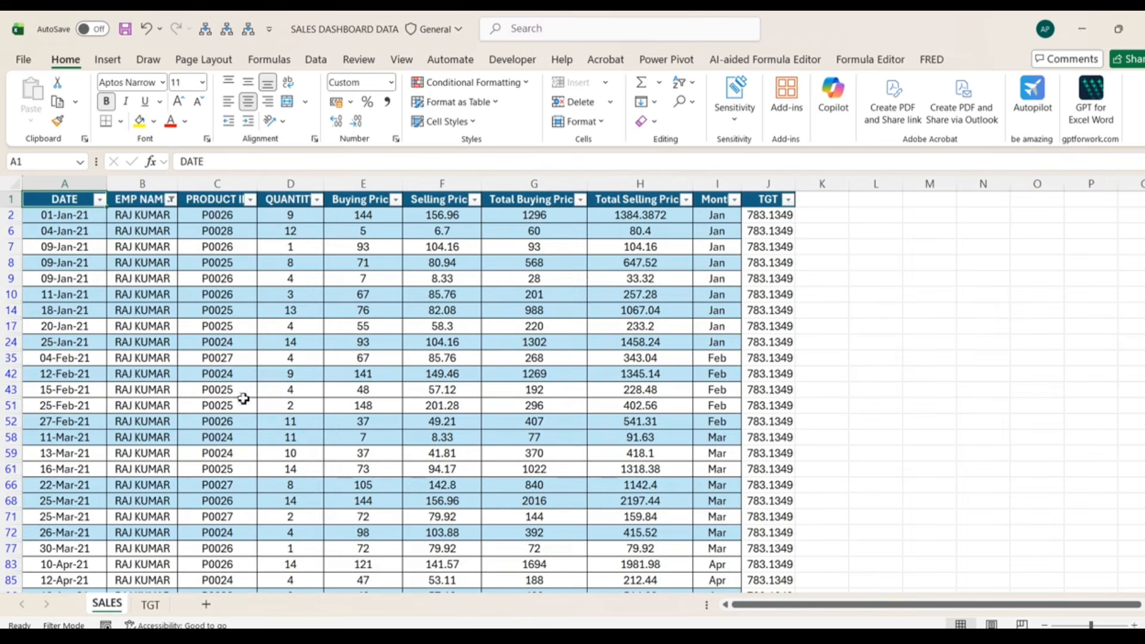
click(107, 604)
click(773, 276)
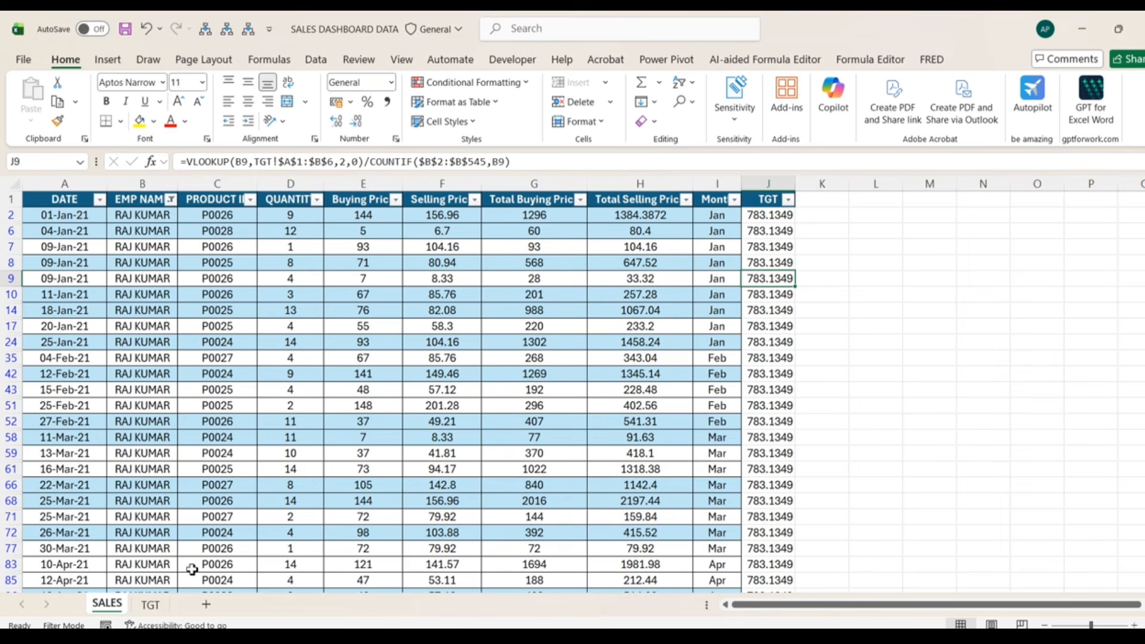
click(161, 606)
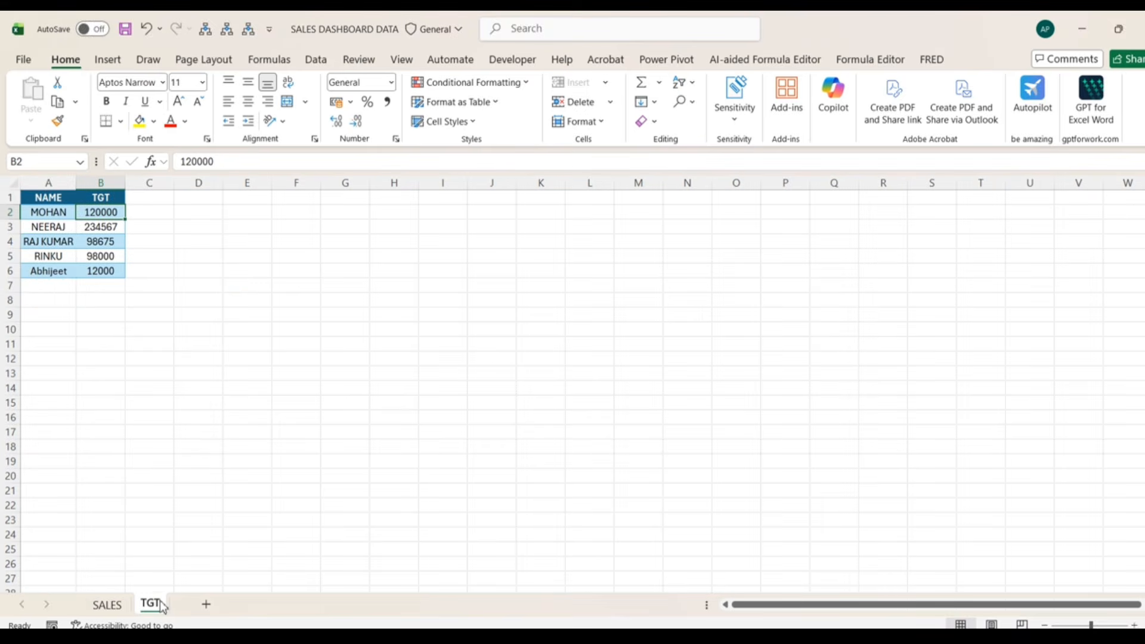
click(42, 285)
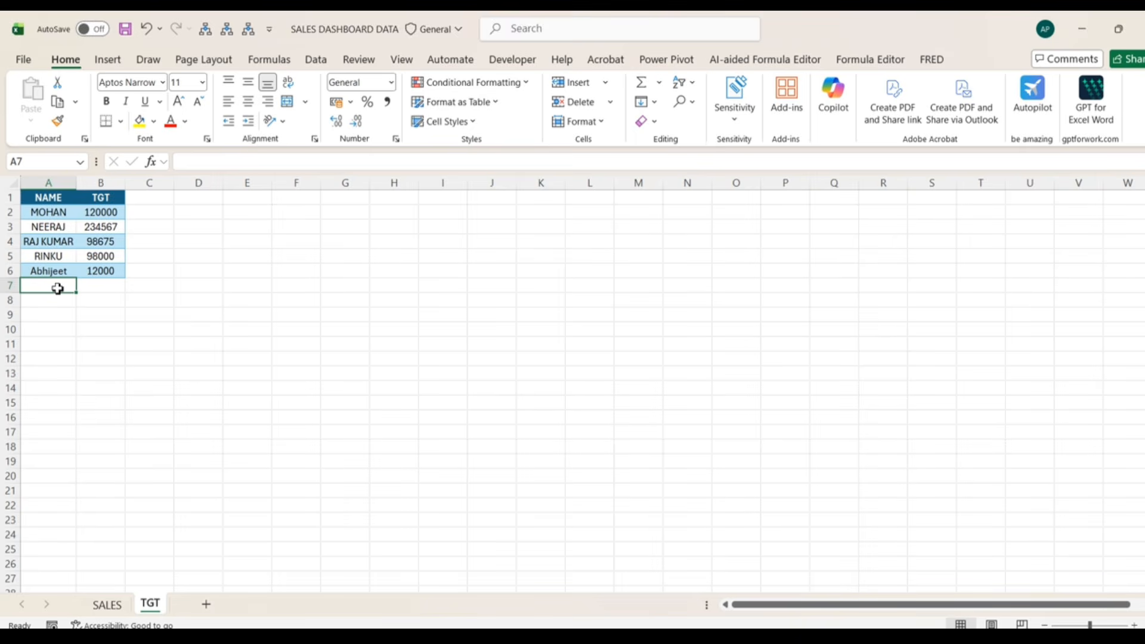
click(106, 605)
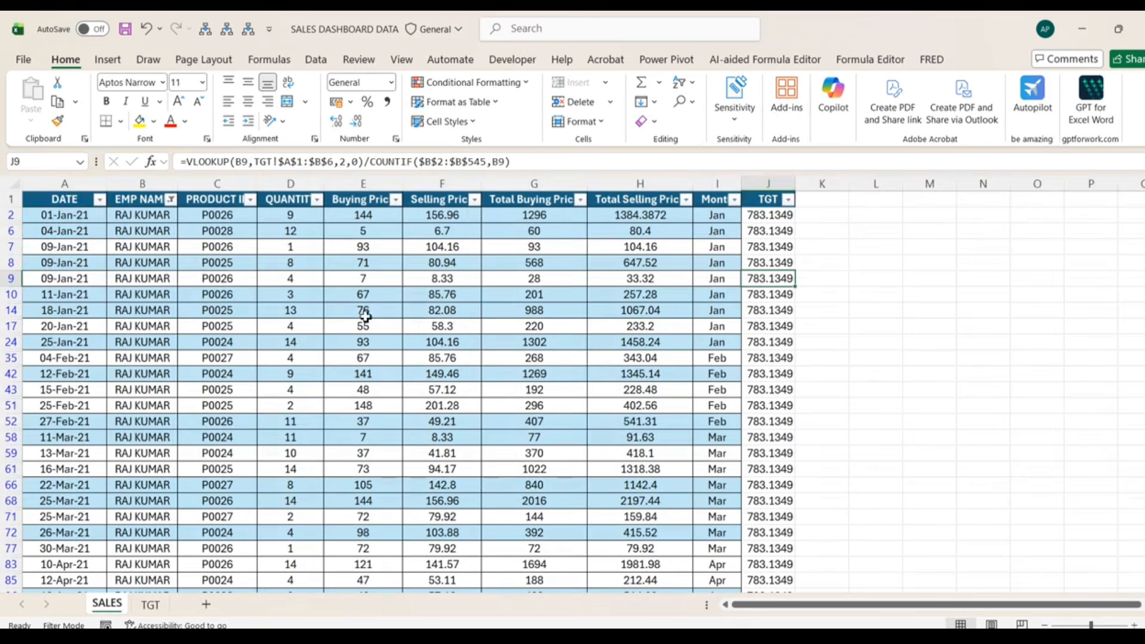
click(535, 275)
key(ctrl+Down)
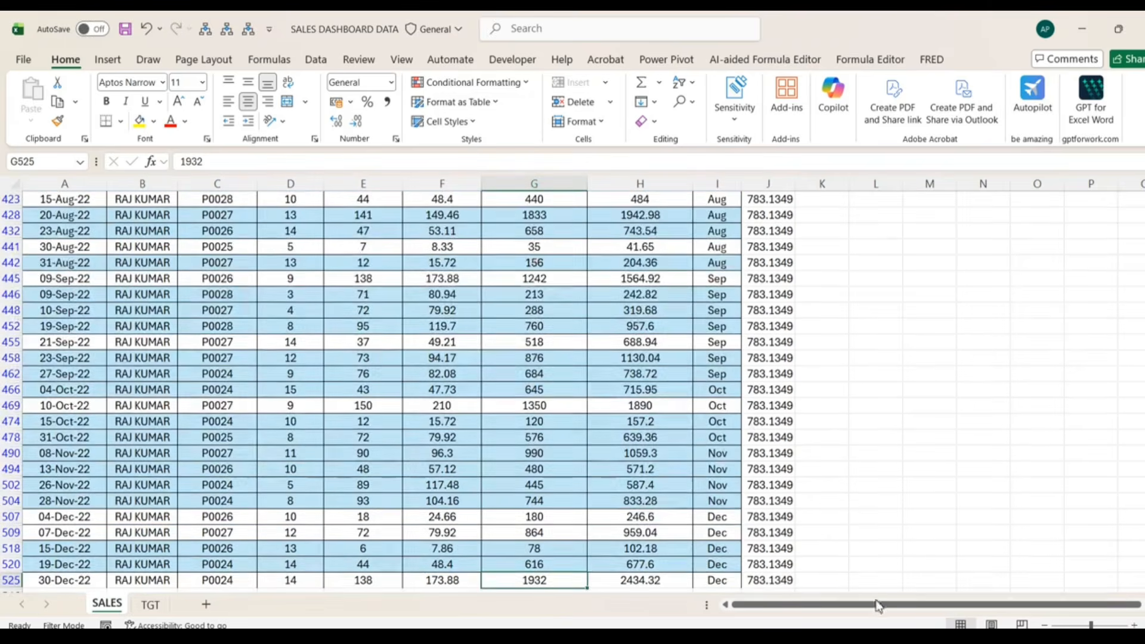
scroll(762, 509, down, 2)
click(770, 485)
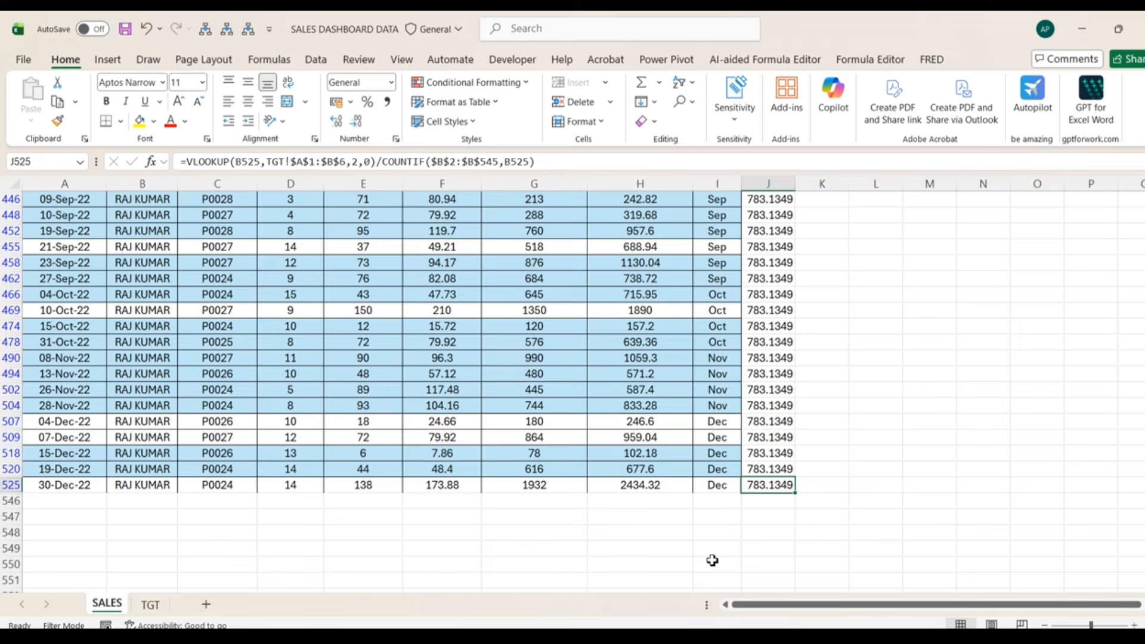
click(151, 605)
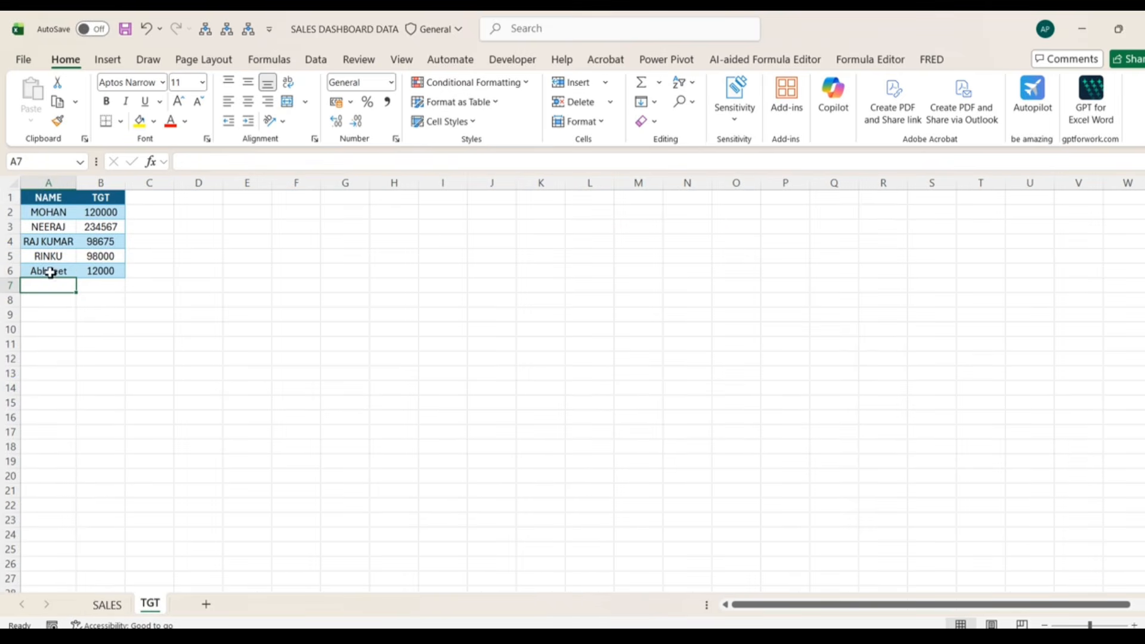
click(118, 608)
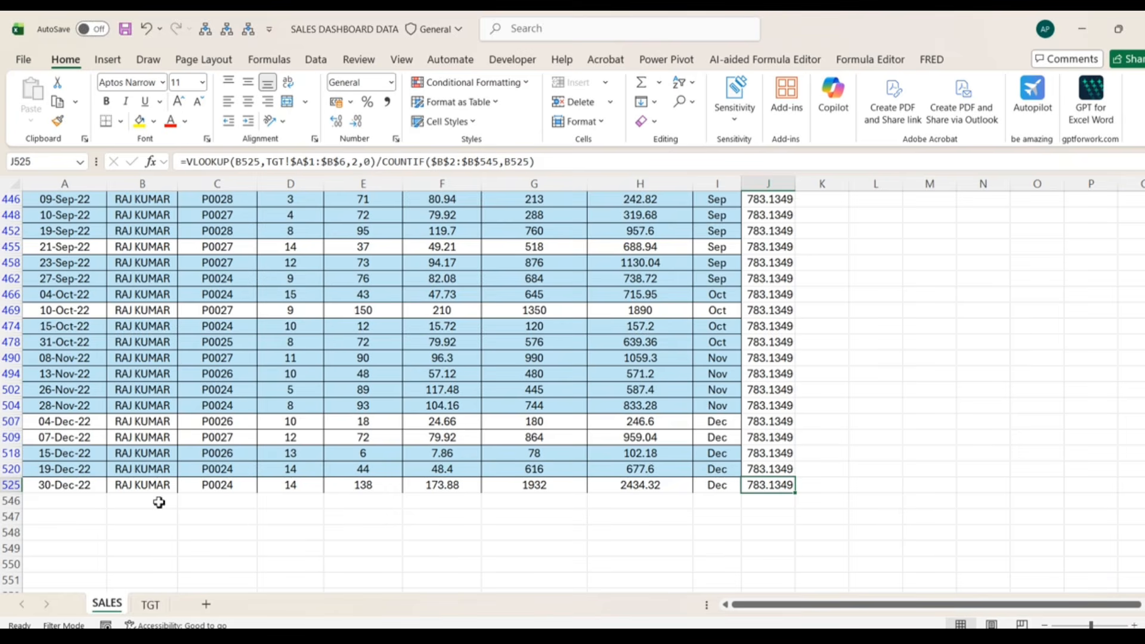
click(745, 284)
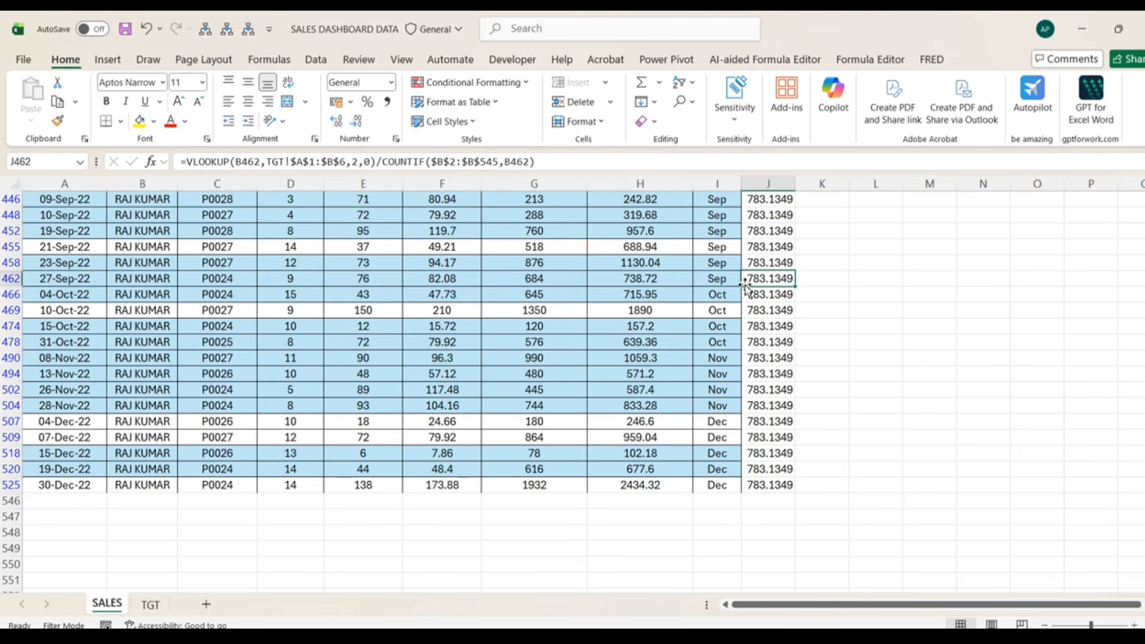
key(ctrl+Up)
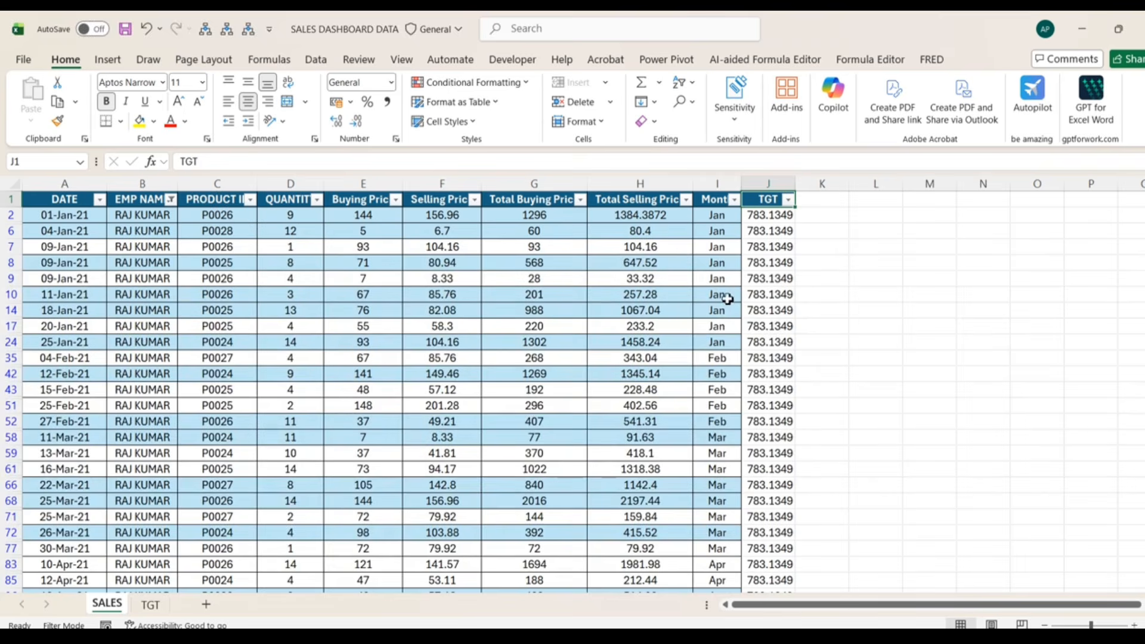
drag(772, 218, 802, 439)
click(766, 231)
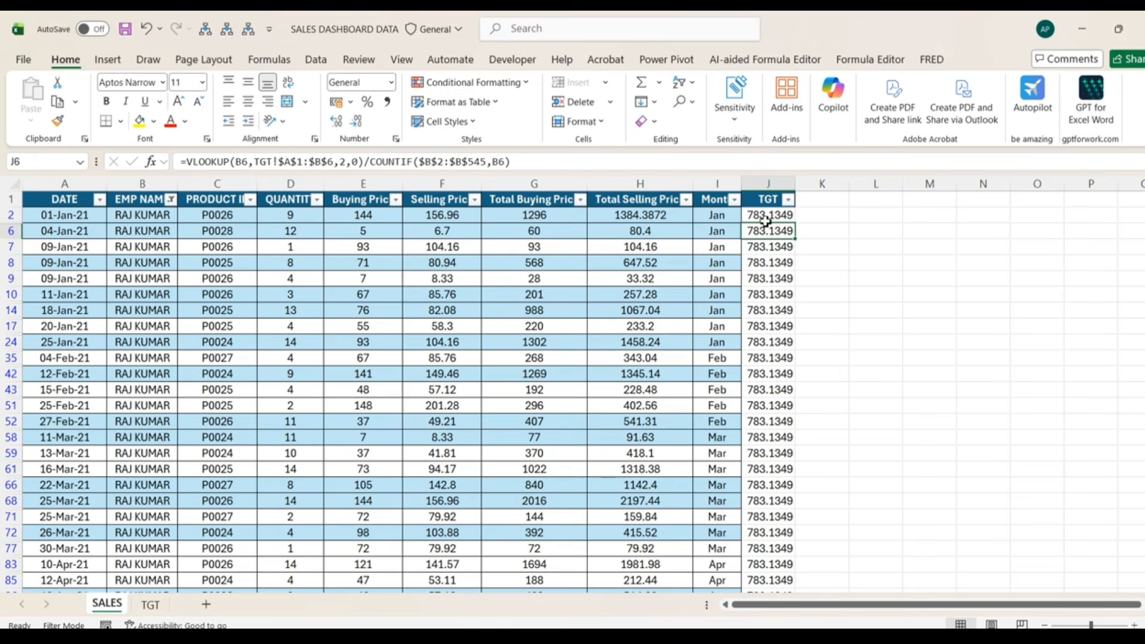
- Delete column J (TGT) from the SALES table and select the DATE header
click(767, 183)
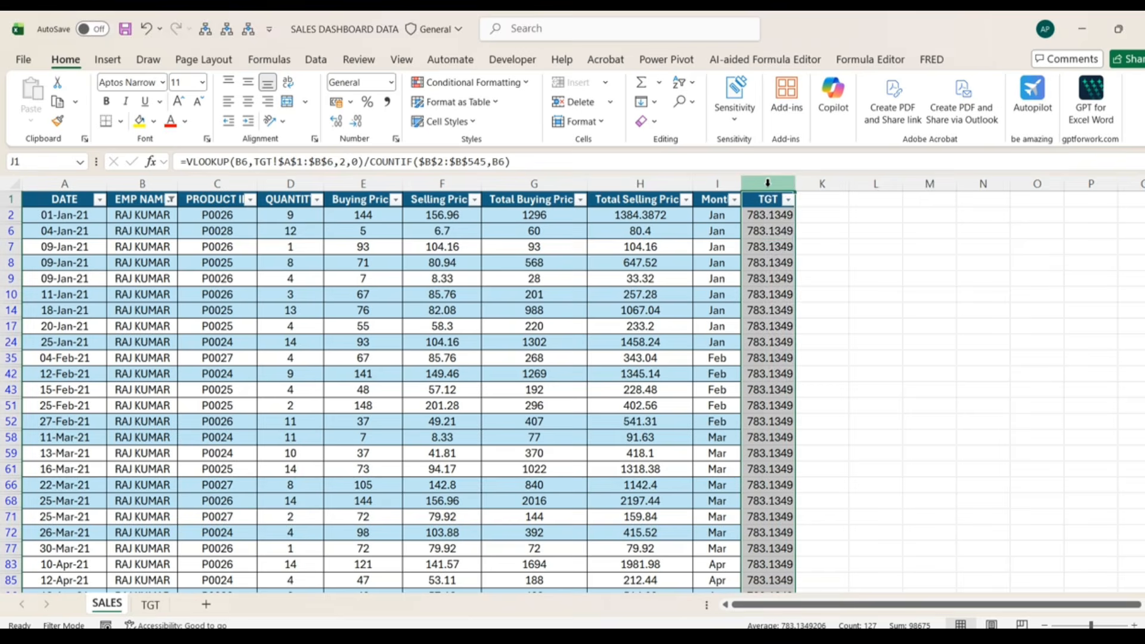
right_click(767, 183)
click(809, 381)
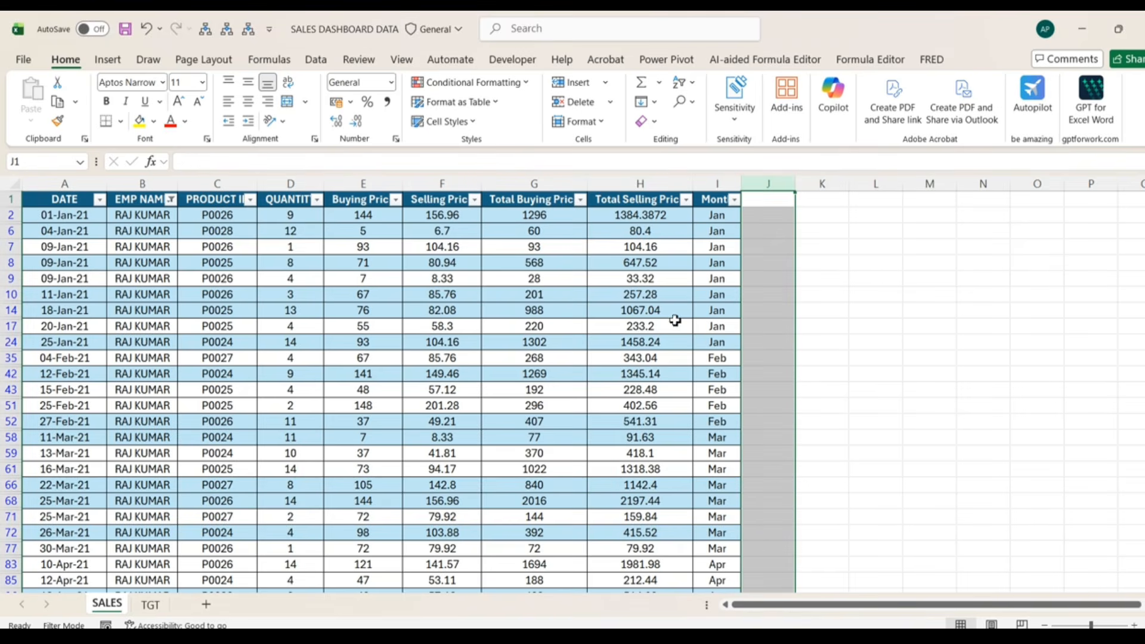
click(460, 251)
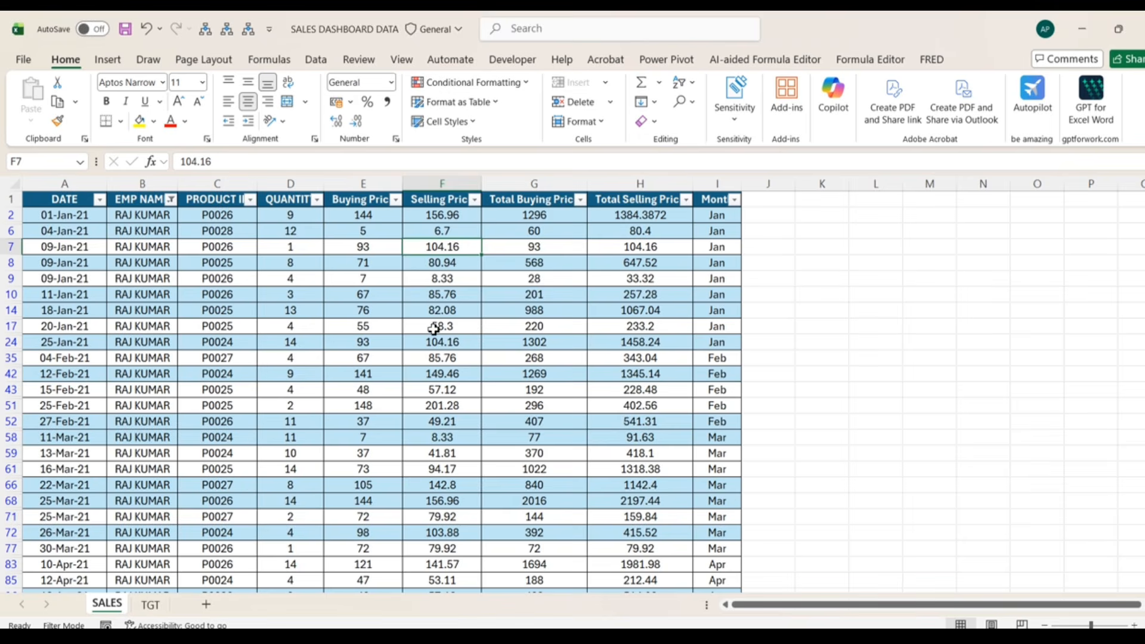
click(73, 200)
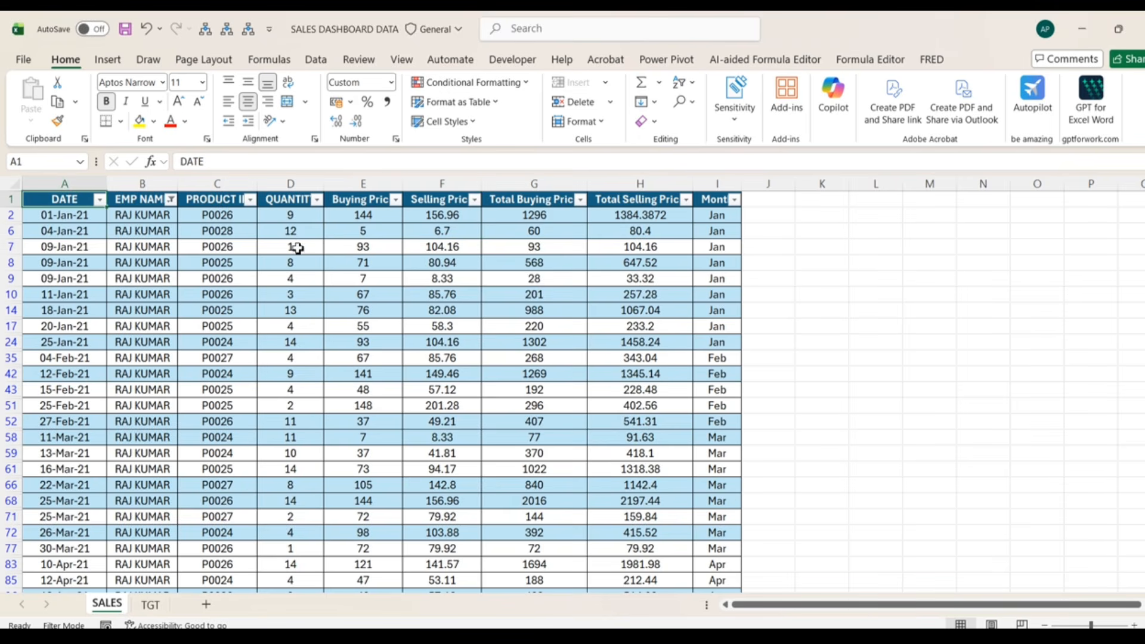
- Create a Power Query query, Table6, from the SALES table range with headers
click(313, 61)
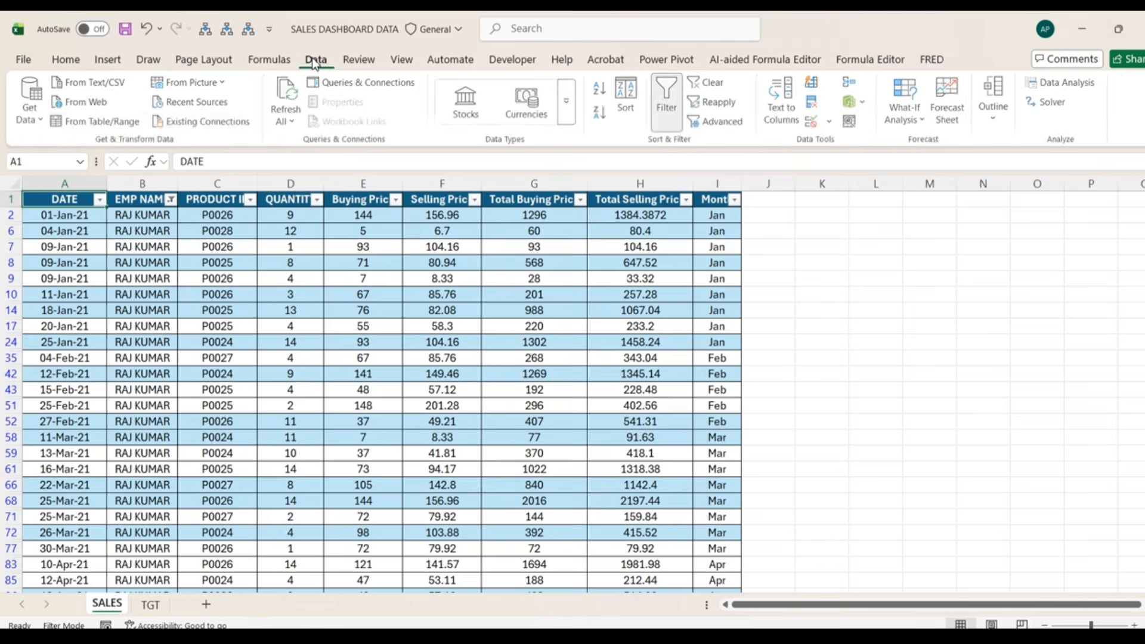
click(117, 123)
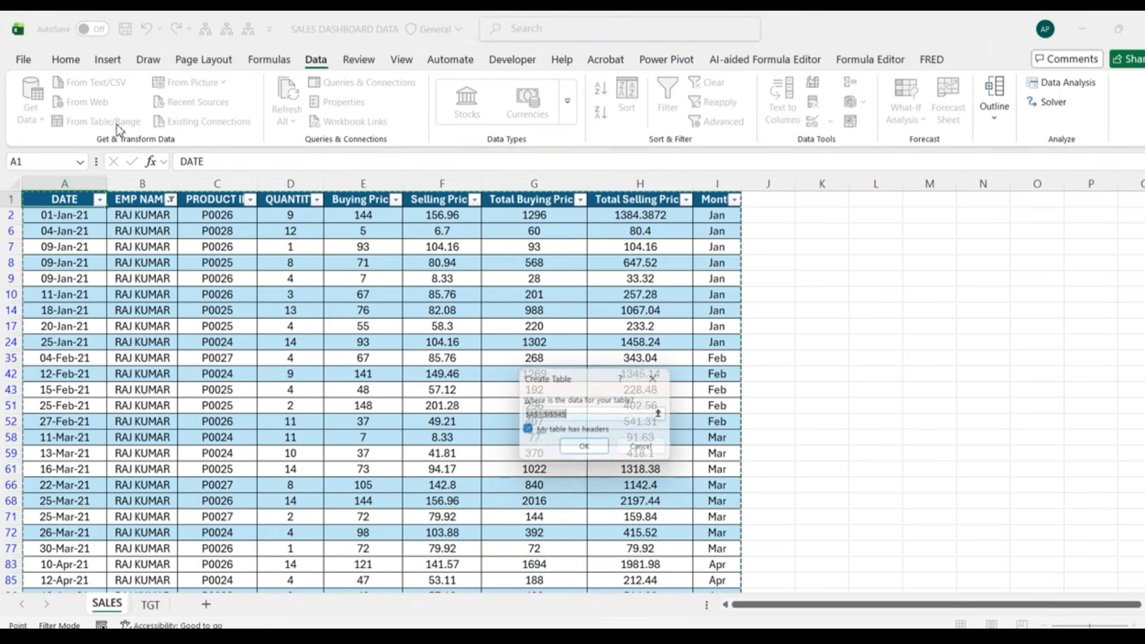
click(586, 452)
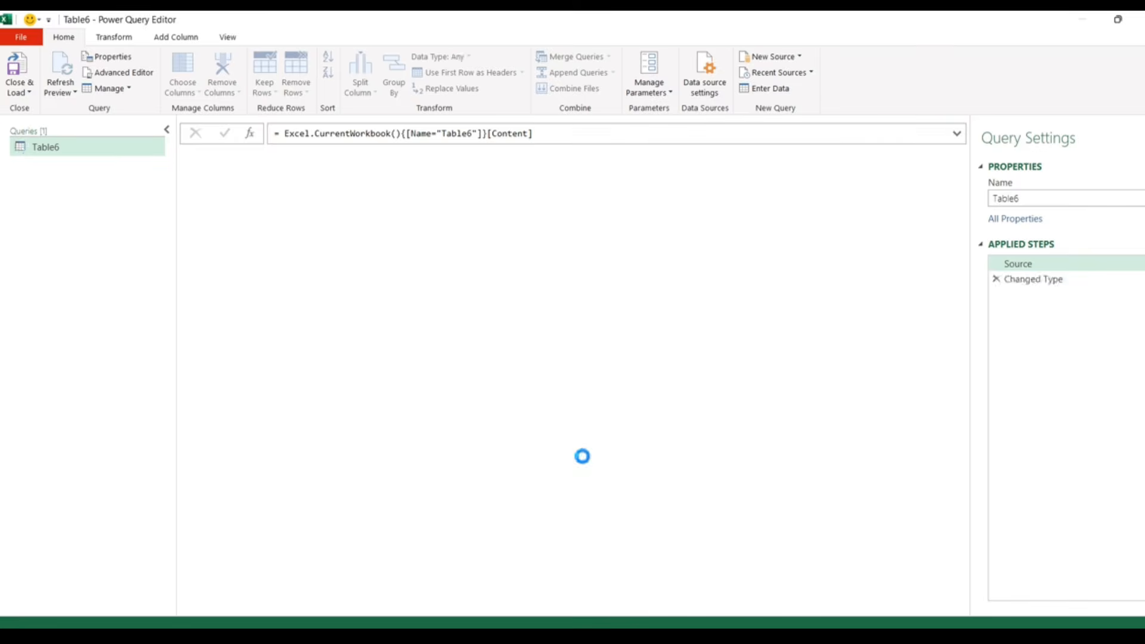
- Load Table6 as a connection only, then select the NAME header on the TGT sheet
click(16, 92)
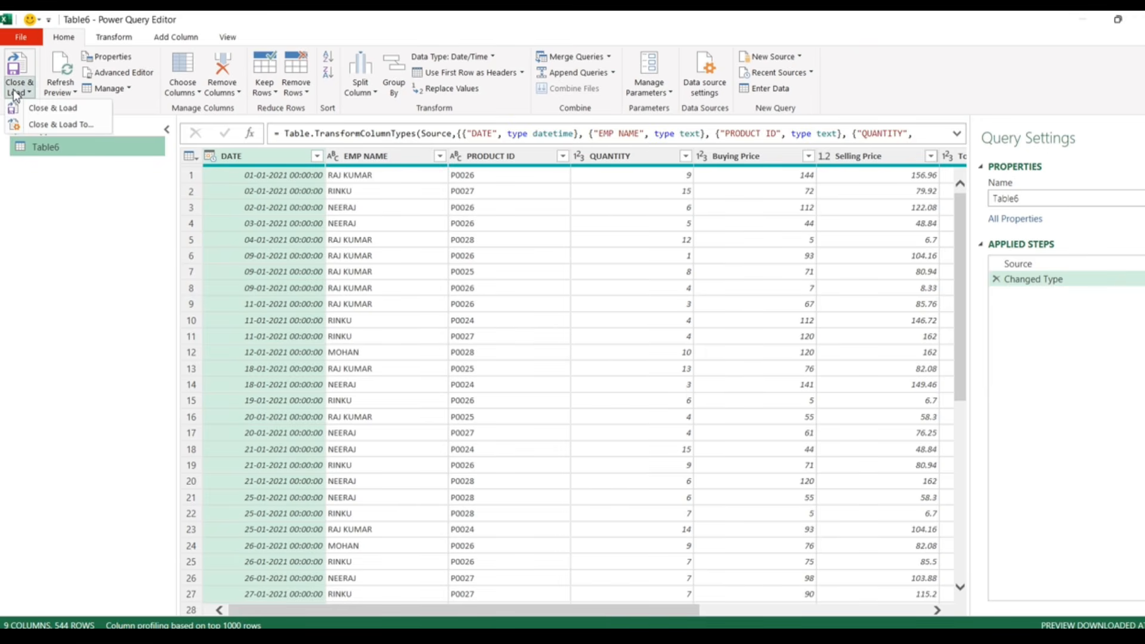
click(60, 124)
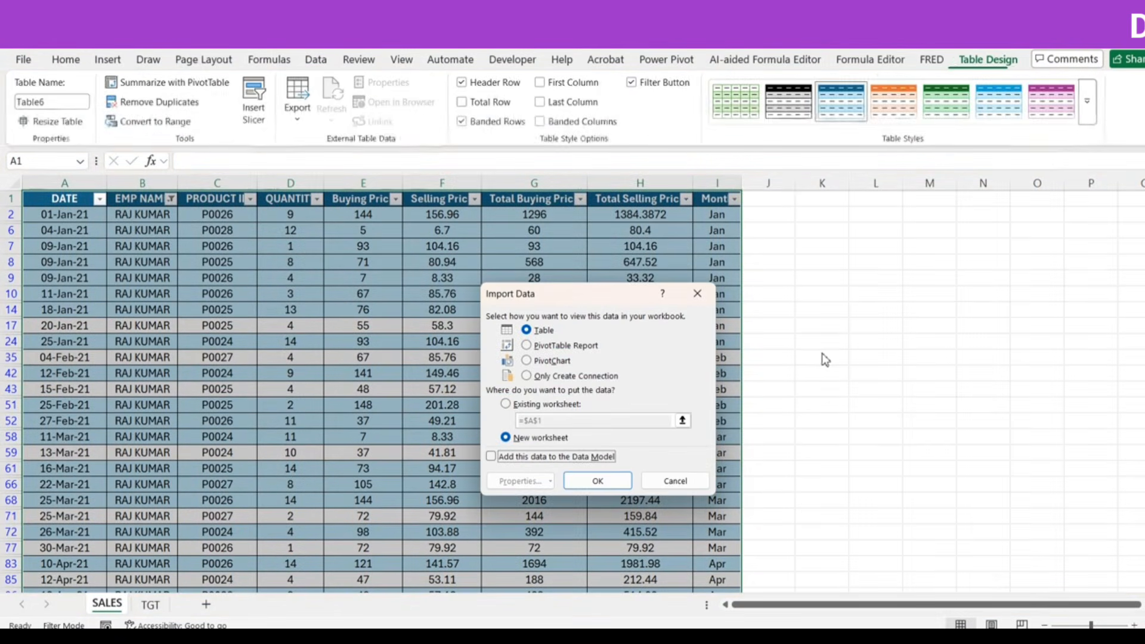
click(557, 377)
click(584, 485)
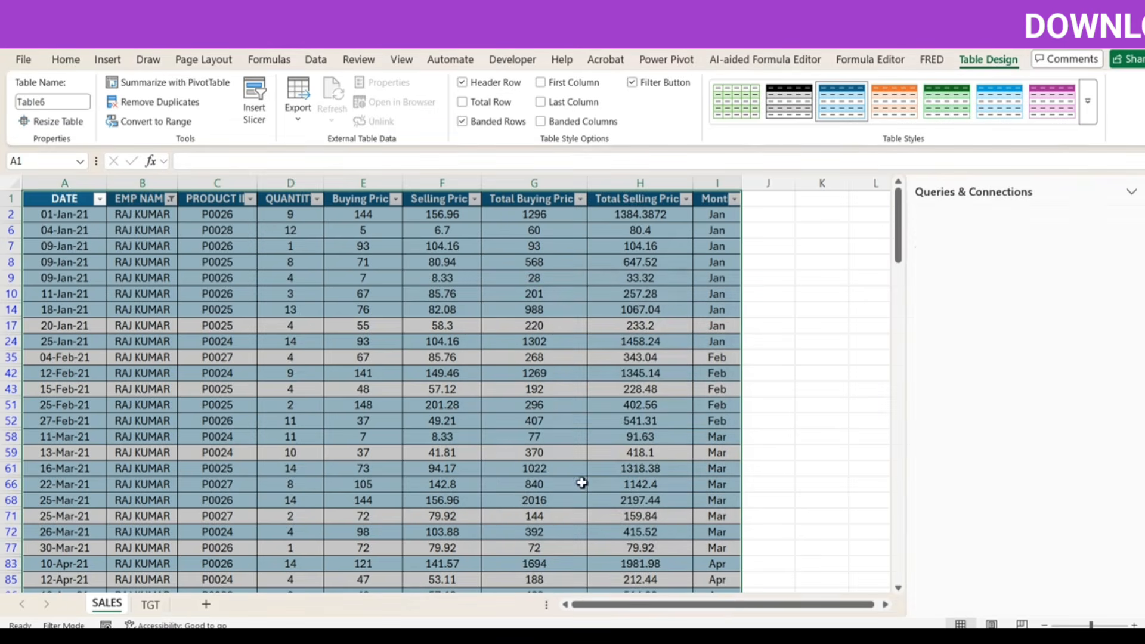
click(150, 604)
drag(62, 211, 64, 199)
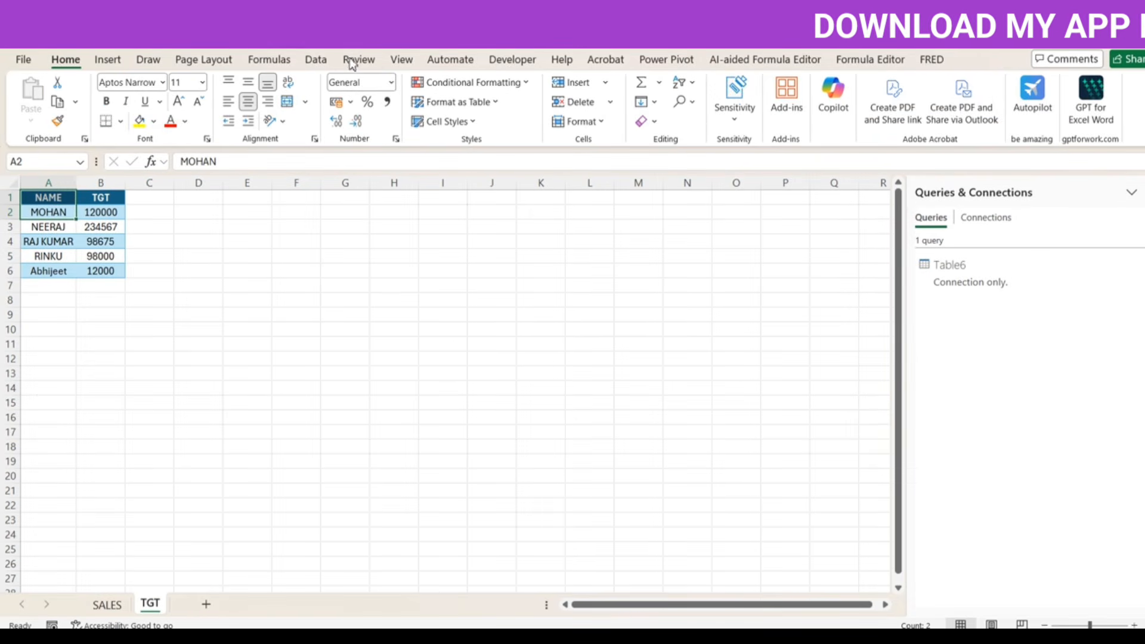
- Send the TGT sheet's NAME/TGT range $A$1:$B$6 with headers to Power Query as Table7
click(316, 59)
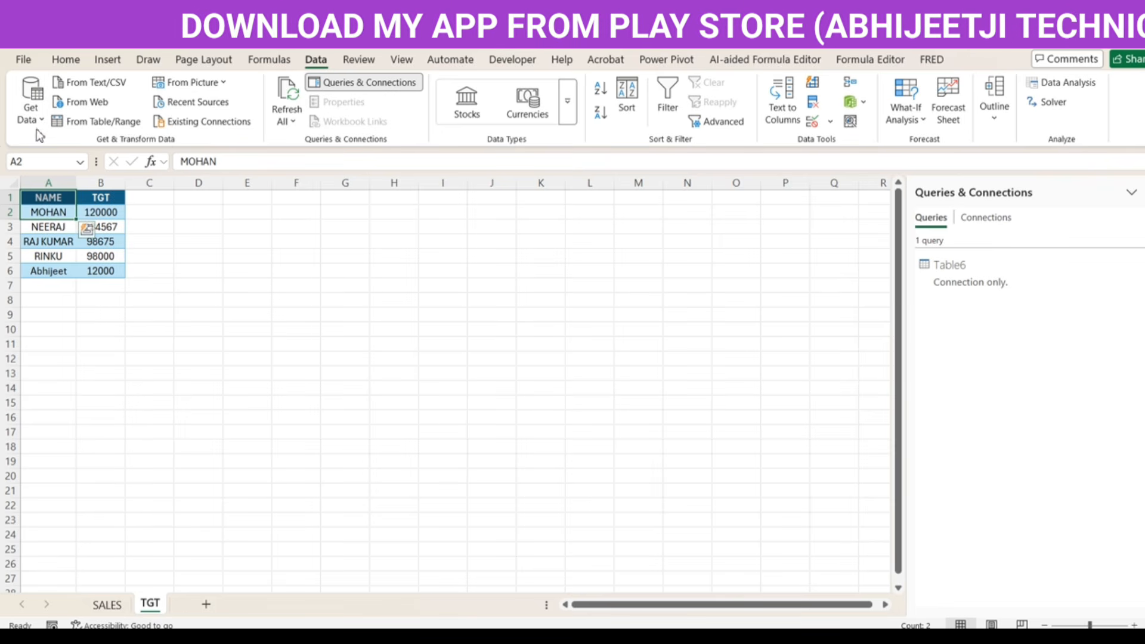
click(30, 101)
mouse_move(69, 179)
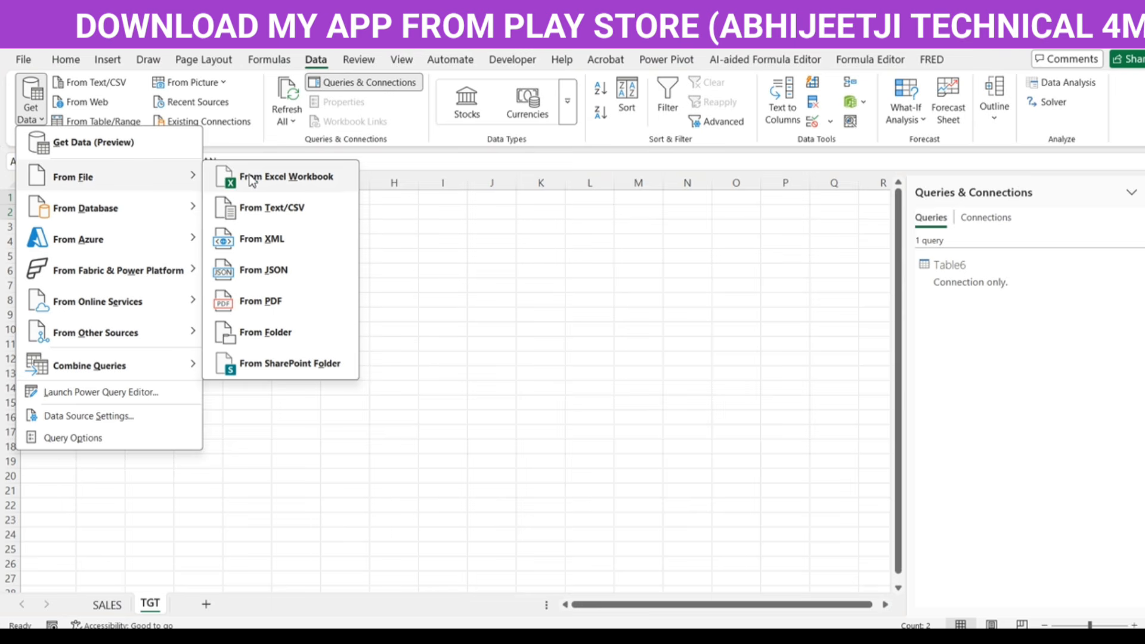
click(414, 252)
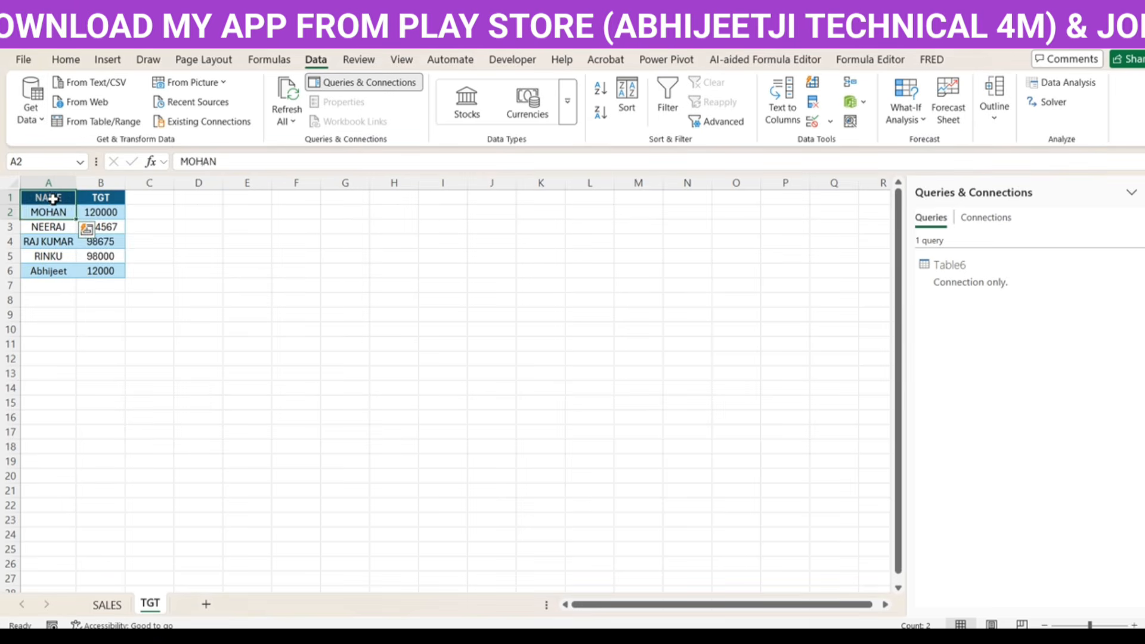
click(52, 199)
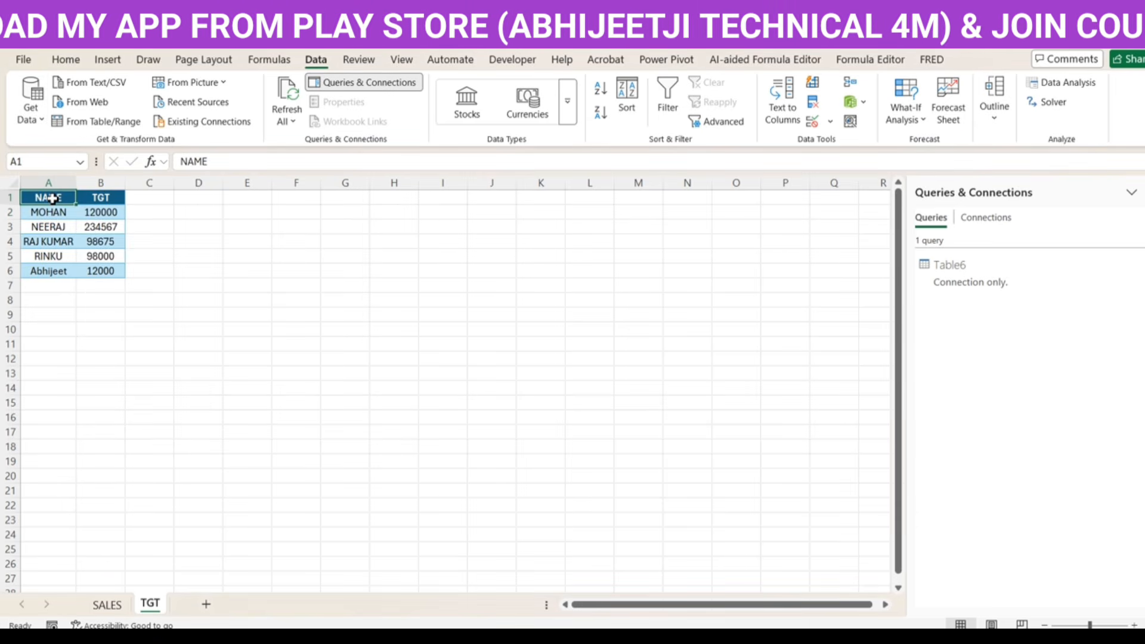
click(33, 113)
mouse_move(172, 196)
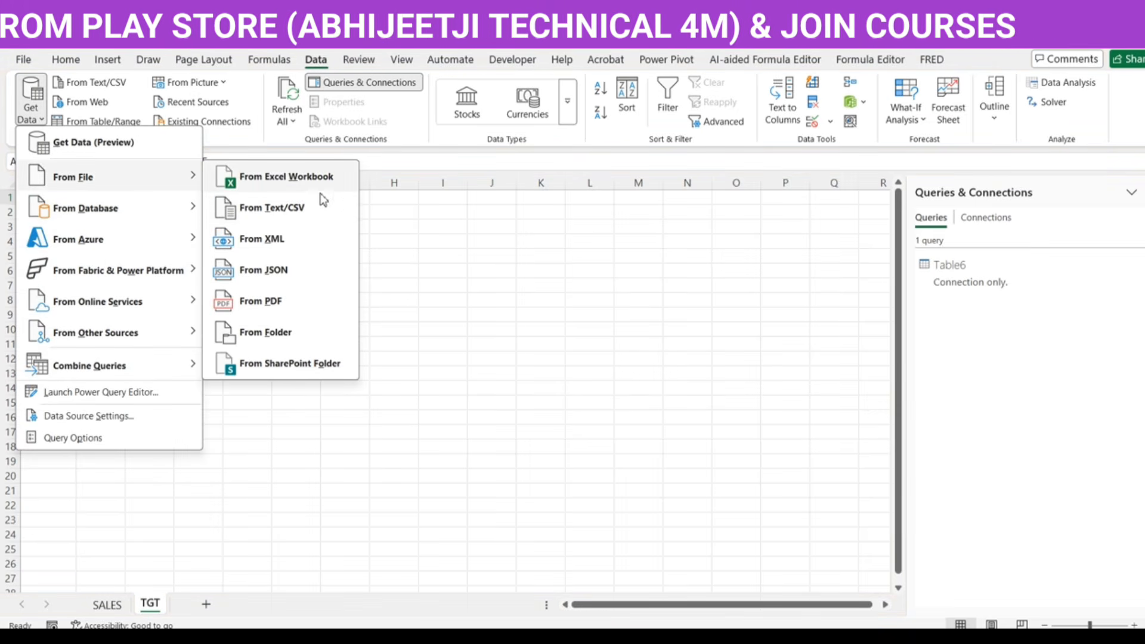
click(461, 257)
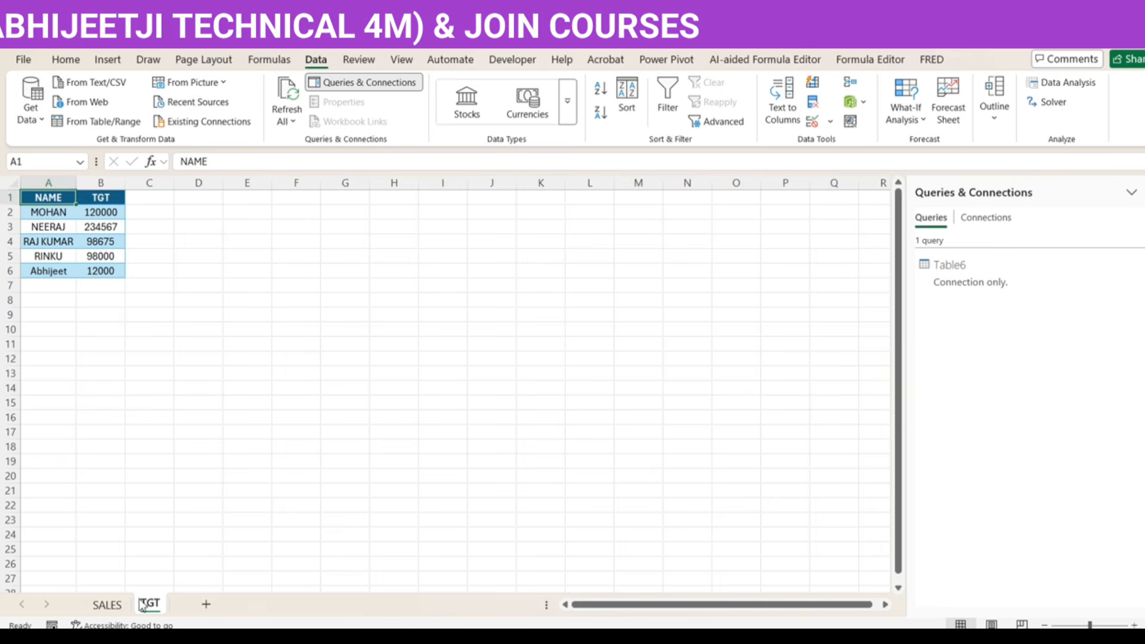
click(101, 121)
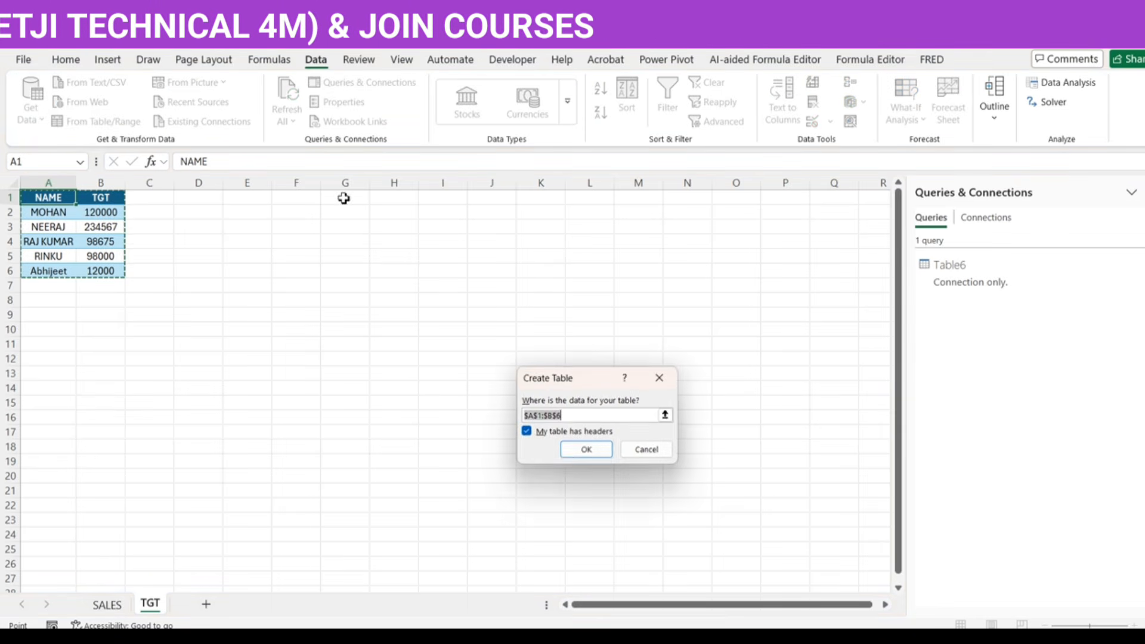
click(581, 452)
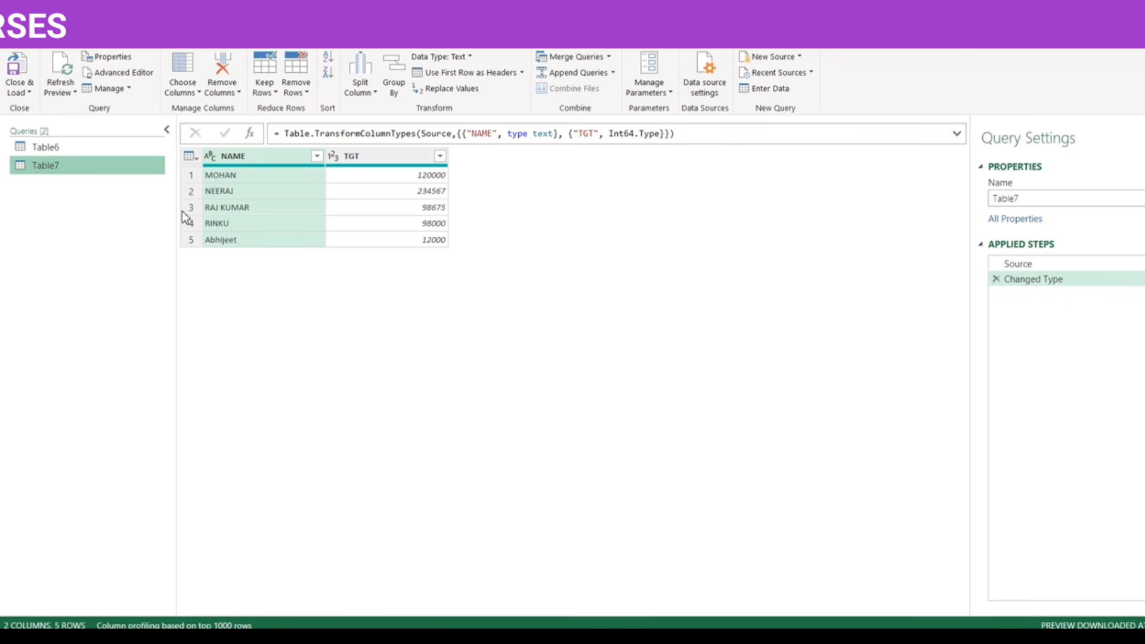
- Review the Table6 sales and Table7 target queries, ending on Table6's 544 rows
click(51, 149)
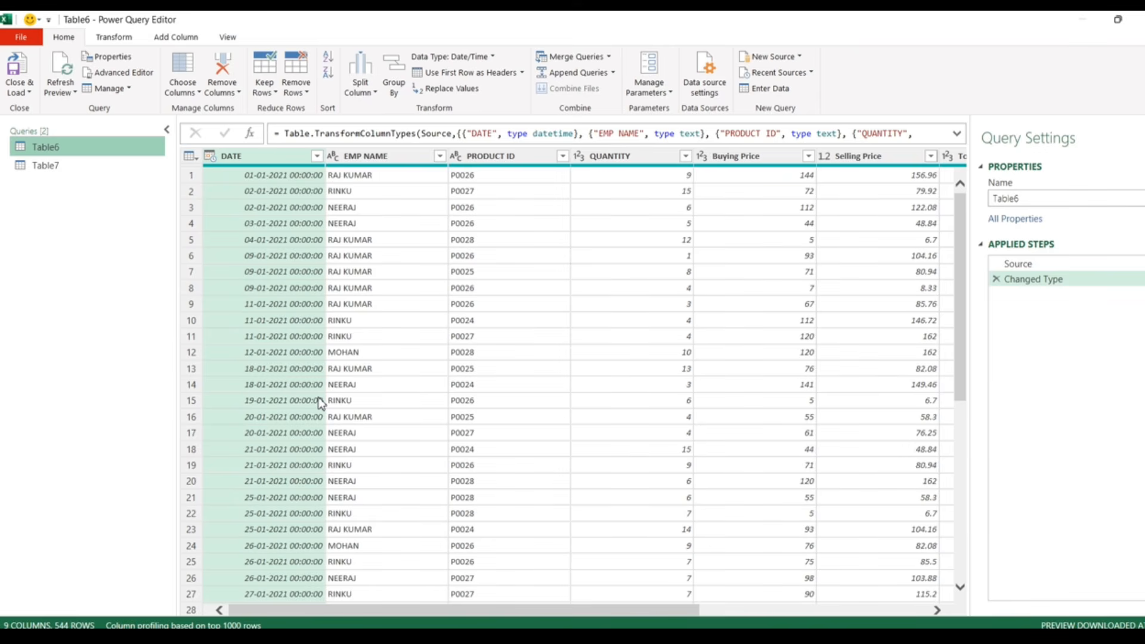
drag(637, 608, 435, 594)
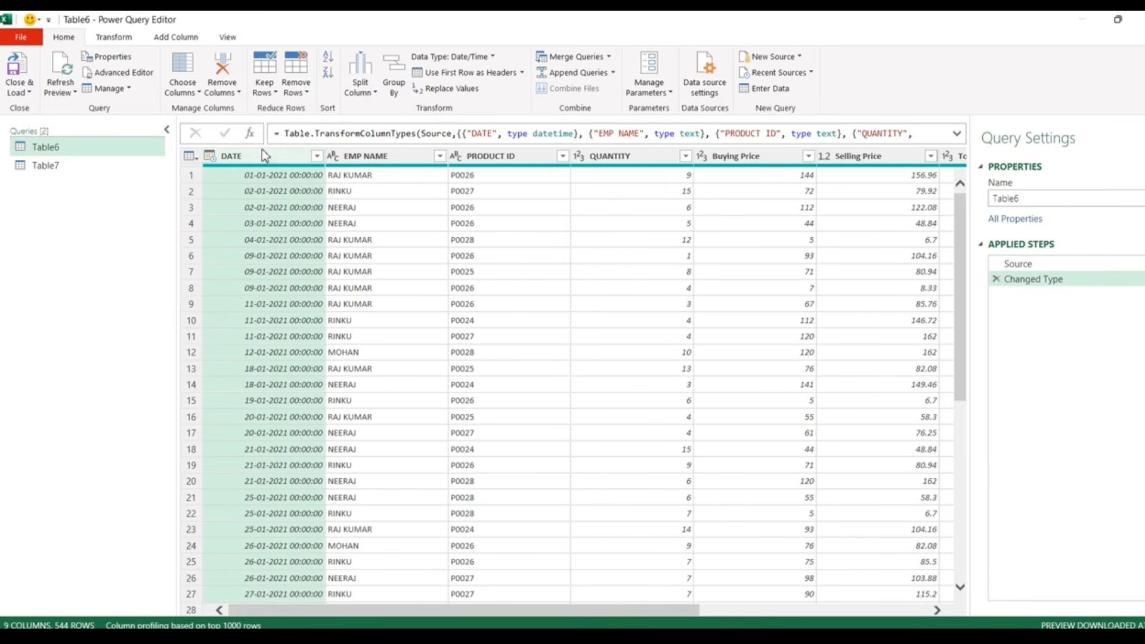
drag(603, 613, 933, 597)
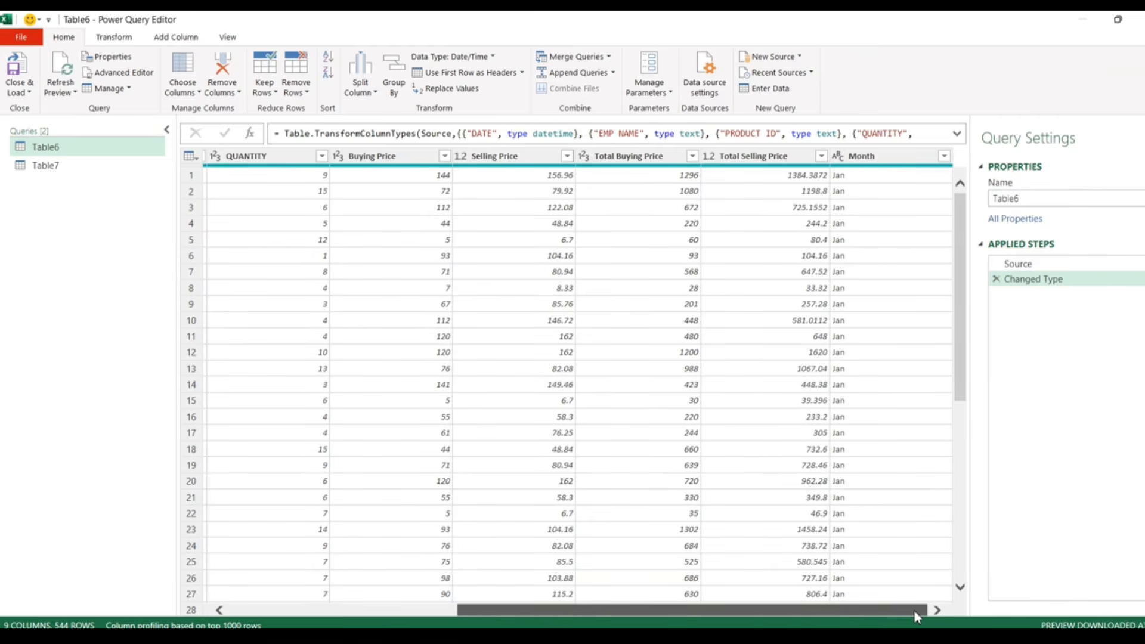
drag(914, 609, 450, 570)
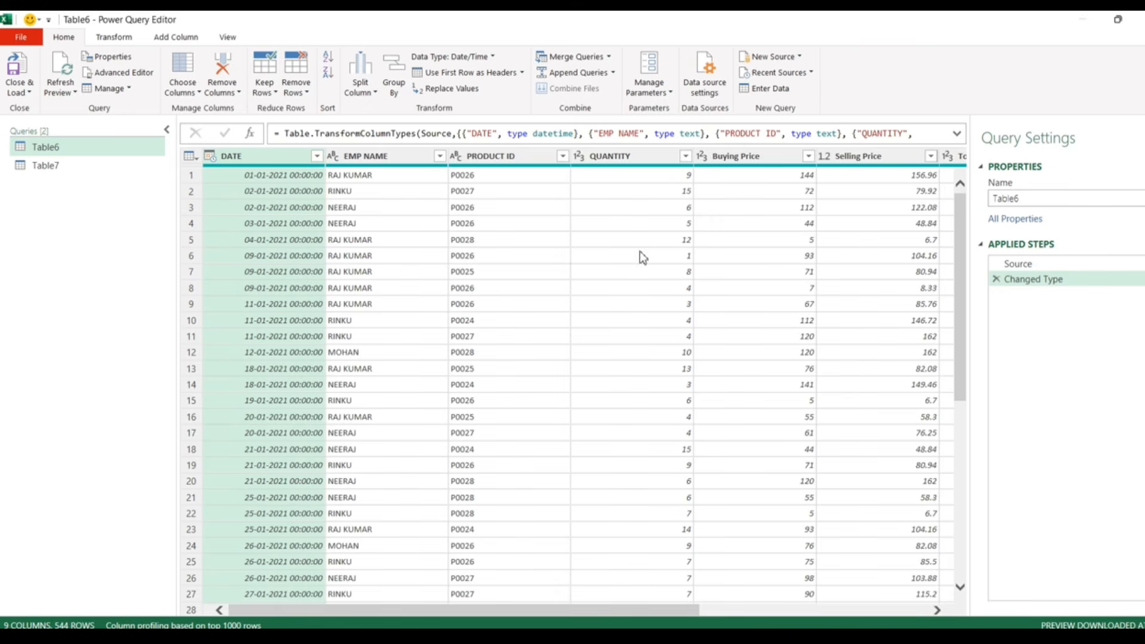
click(72, 167)
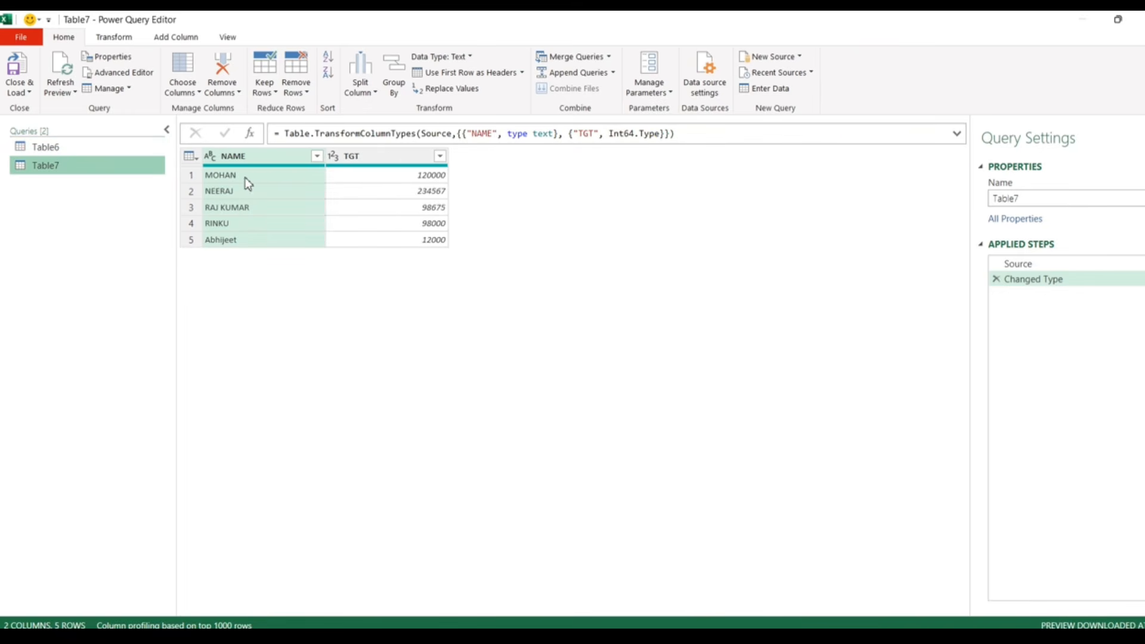
click(84, 147)
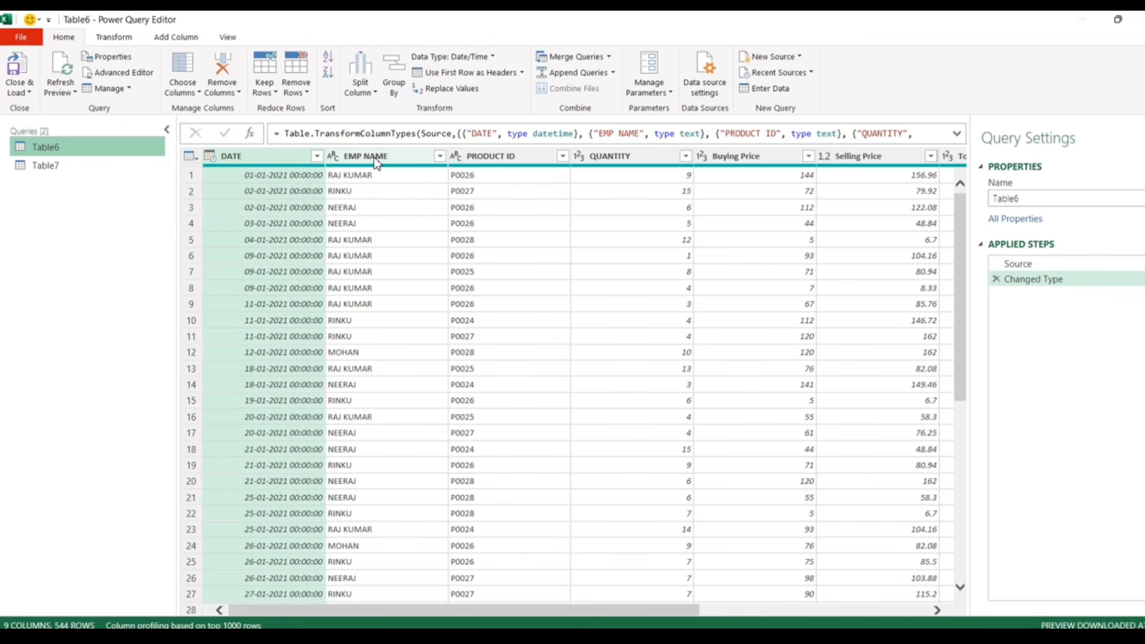
click(957, 133)
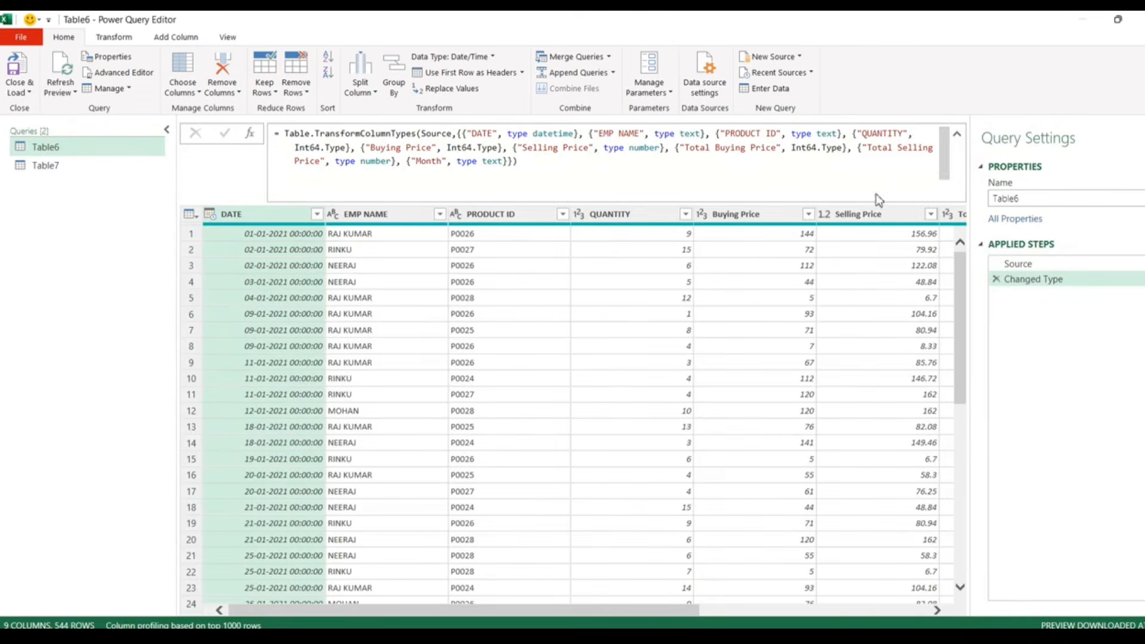
click(957, 135)
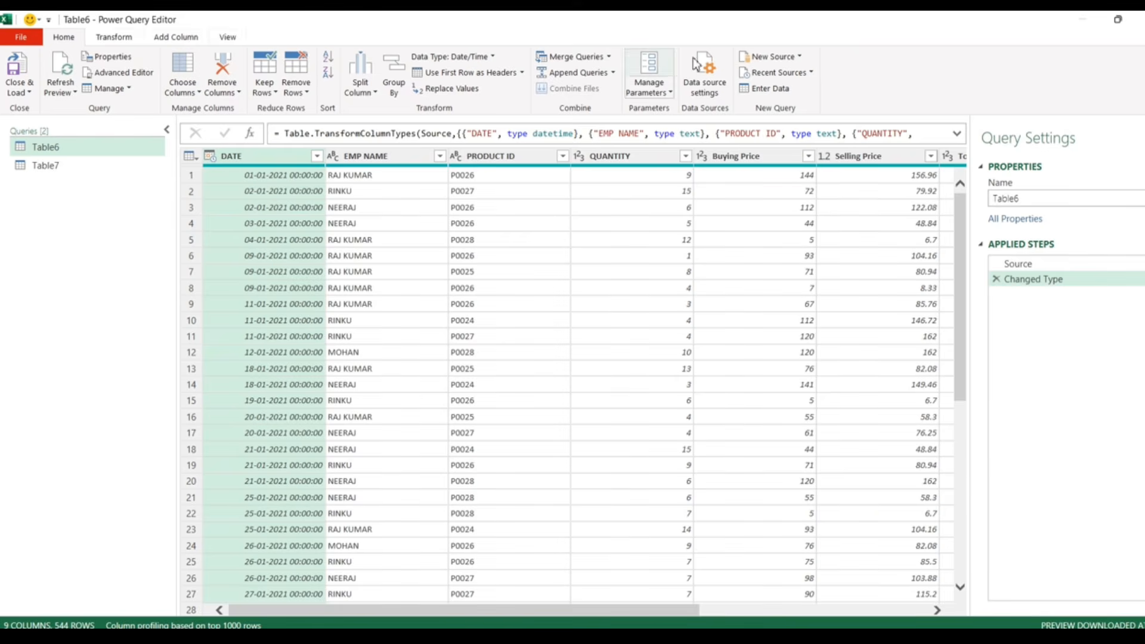
- Merge Table7 into Table6, matching EMP NAME to NAME
click(608, 56)
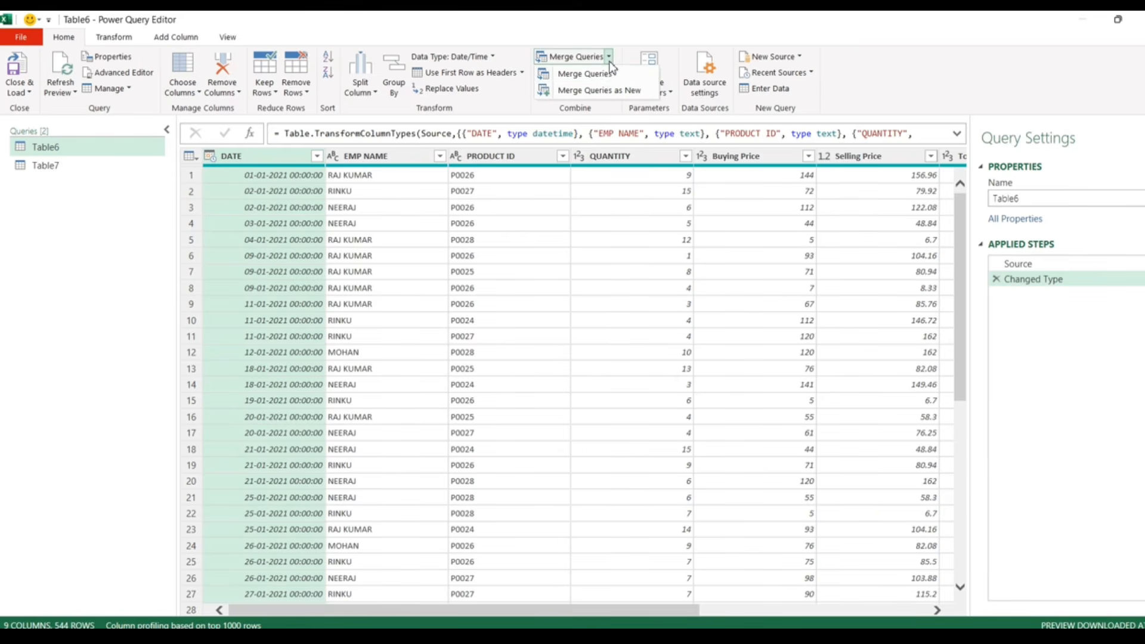
click(602, 73)
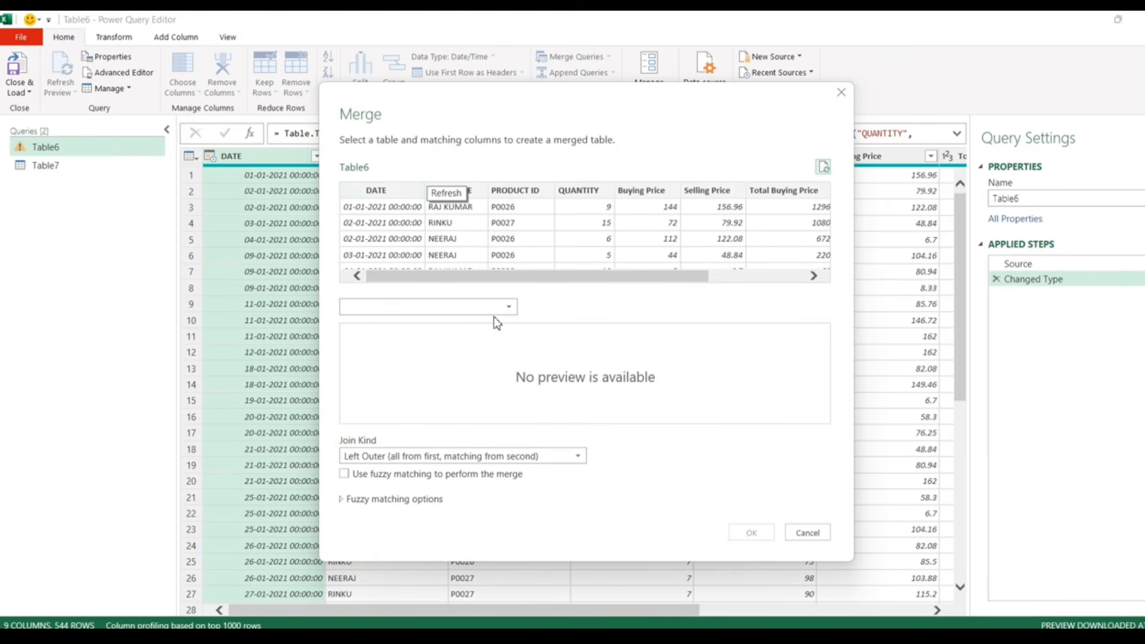
click(478, 191)
click(432, 309)
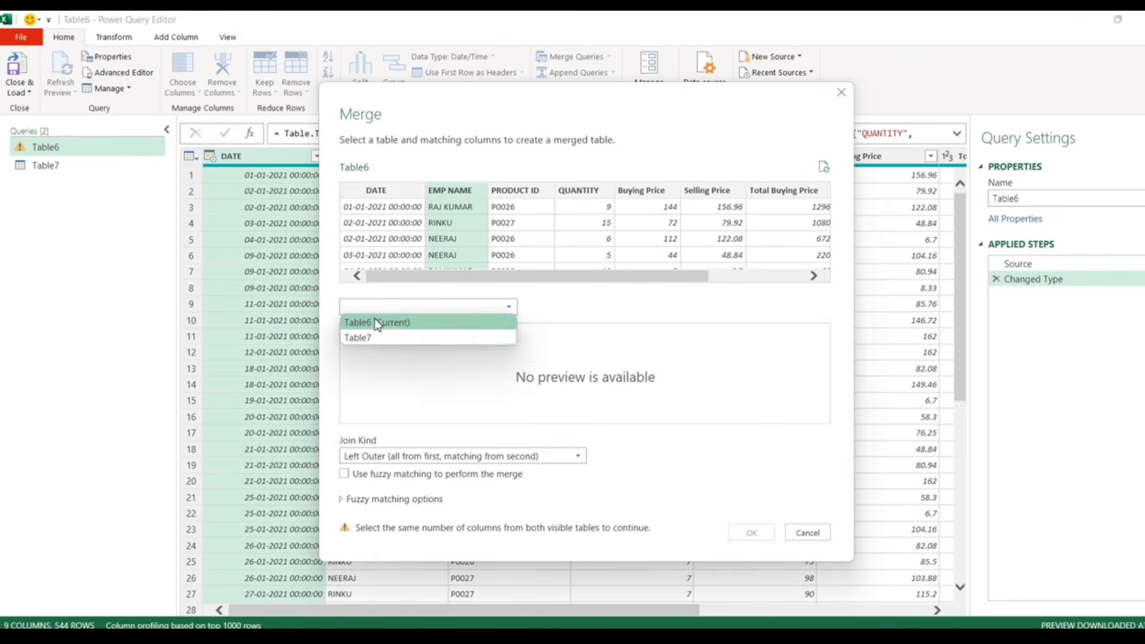
click(370, 339)
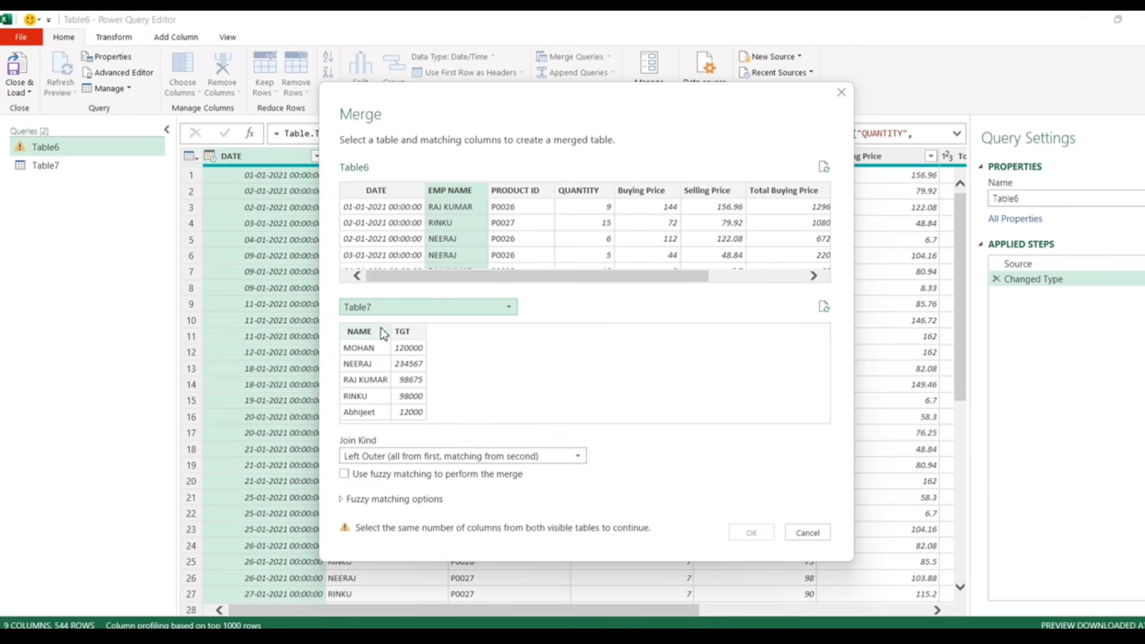
click(358, 330)
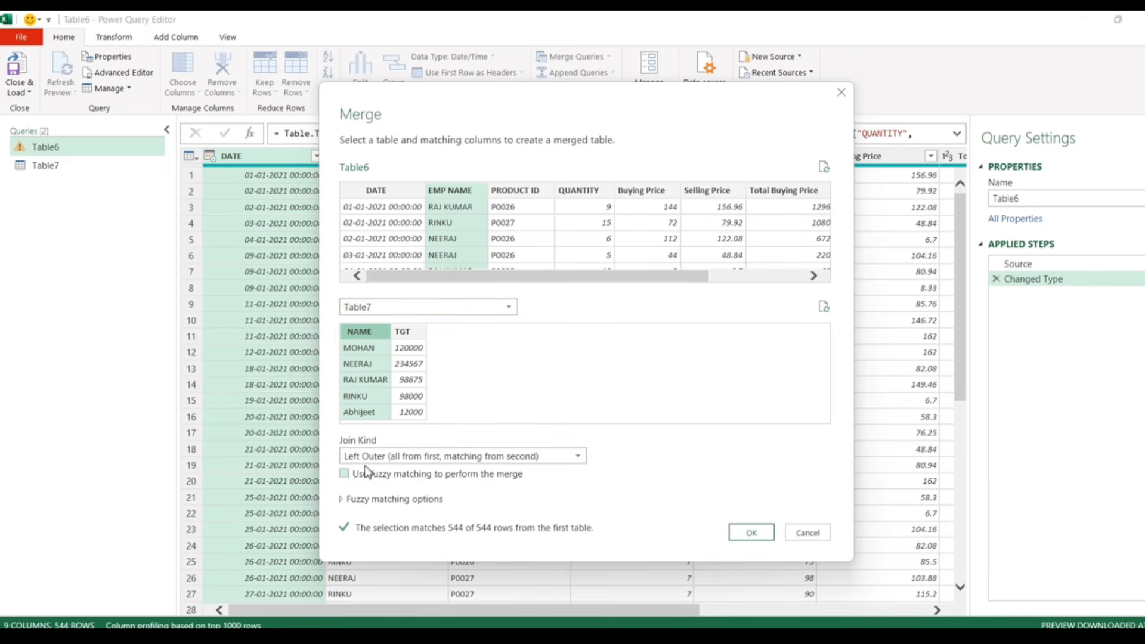
click(751, 532)
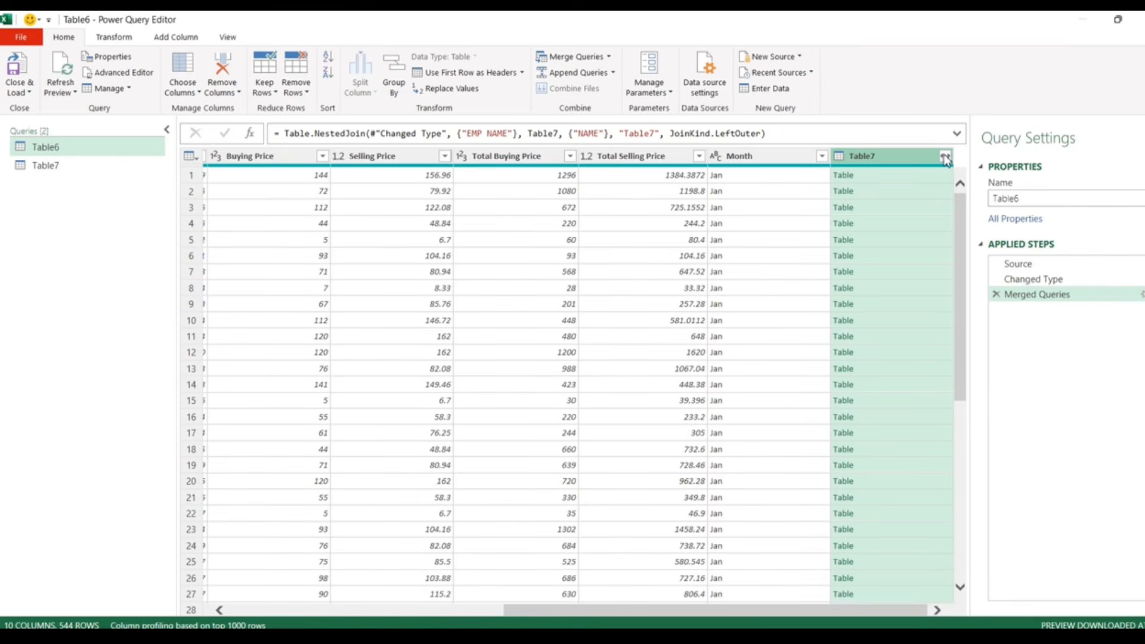
- Expand the Table7 column to include only TGT, without the table-name prefix
click(945, 157)
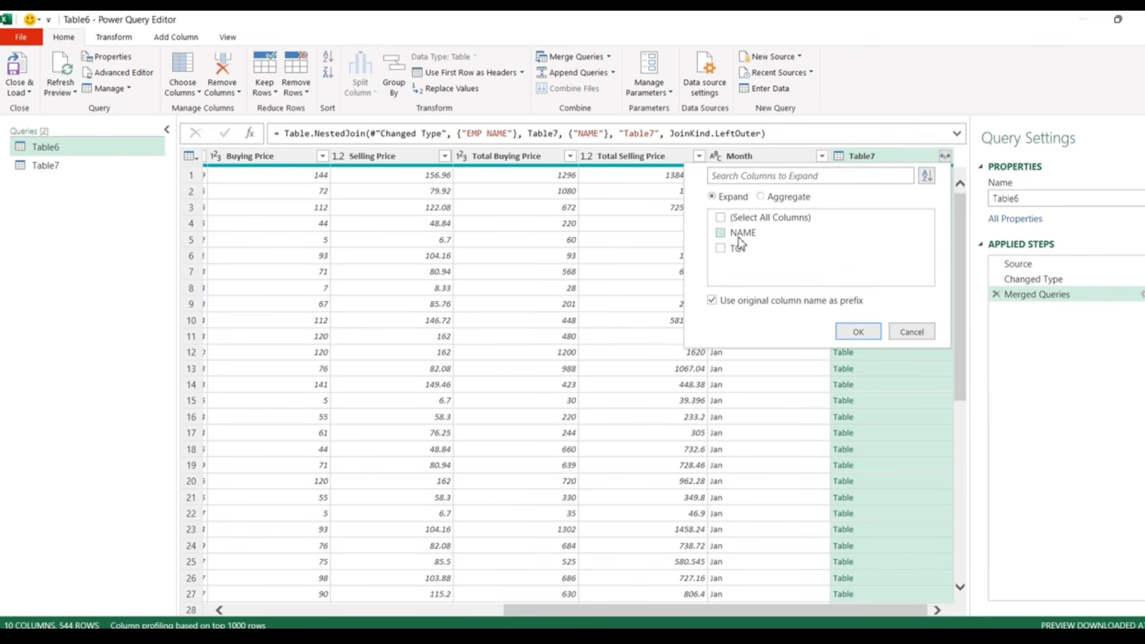
click(715, 302)
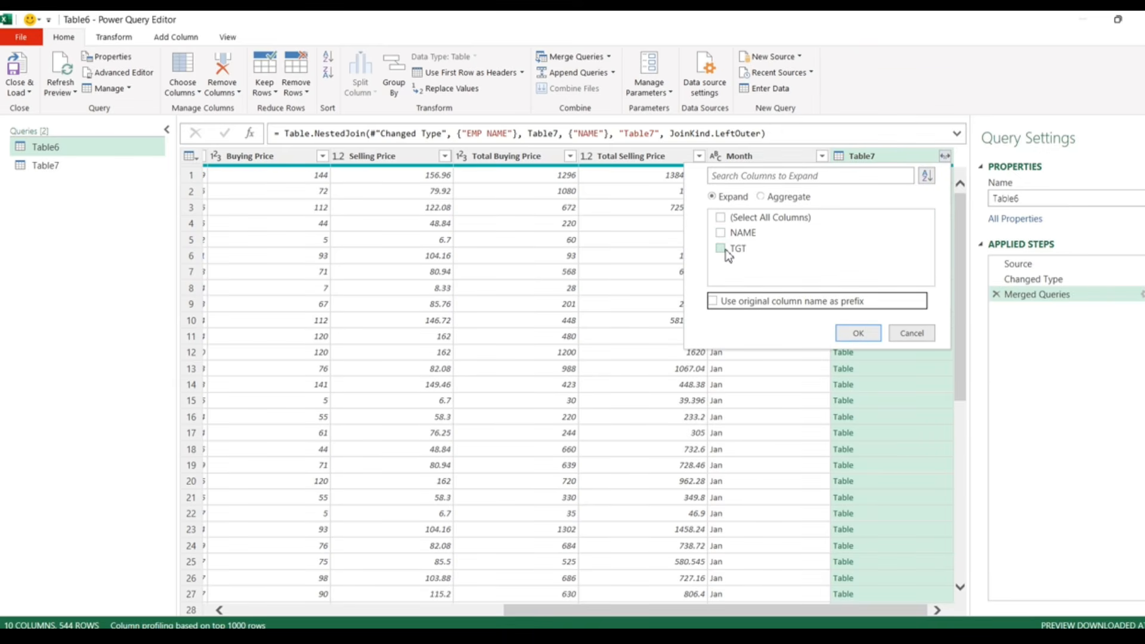
click(726, 251)
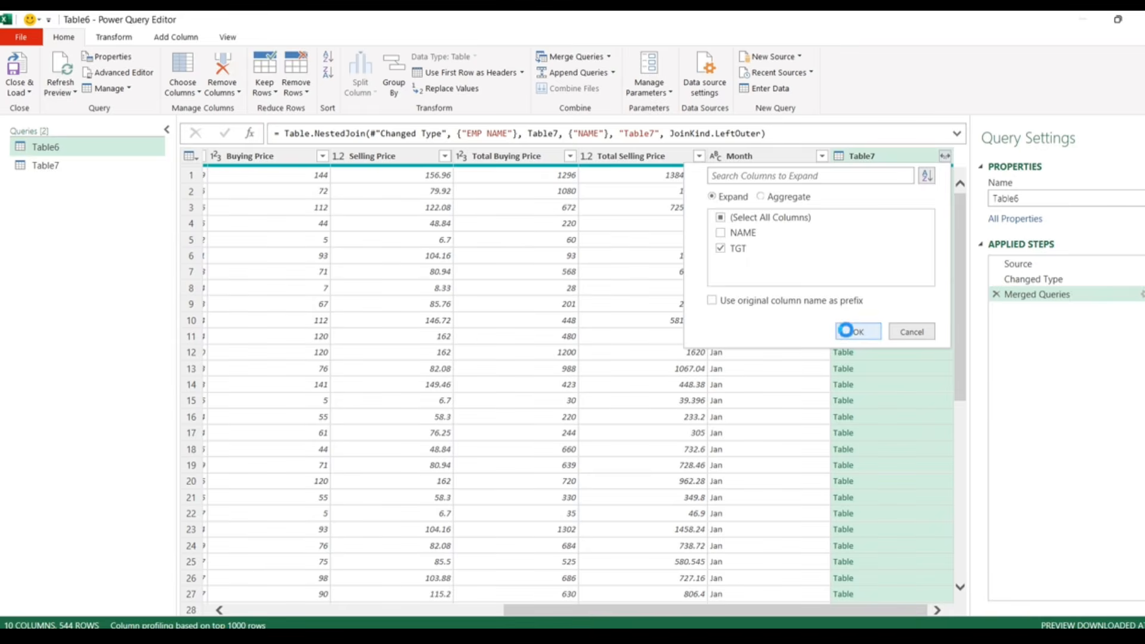
click(853, 331)
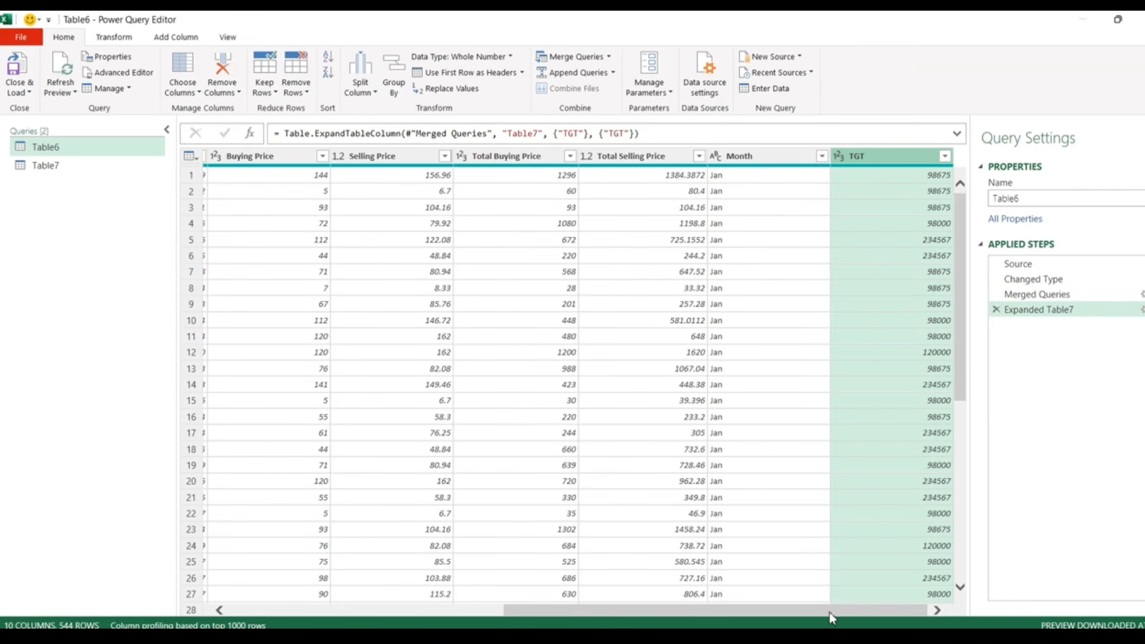
drag(830, 611, 899, 610)
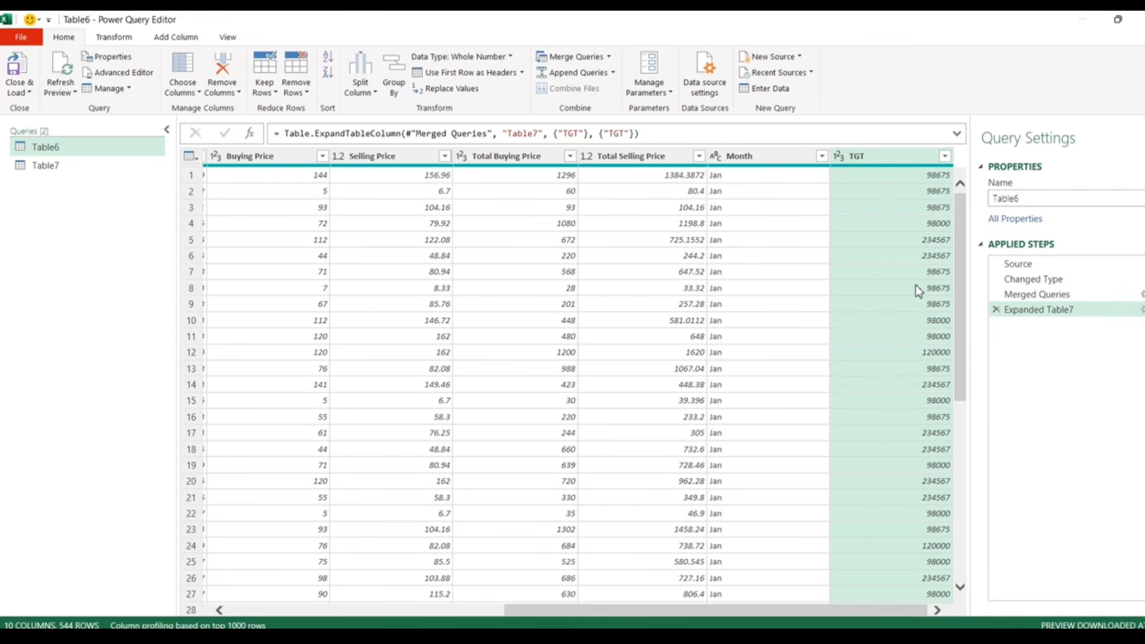
drag(767, 611, 433, 560)
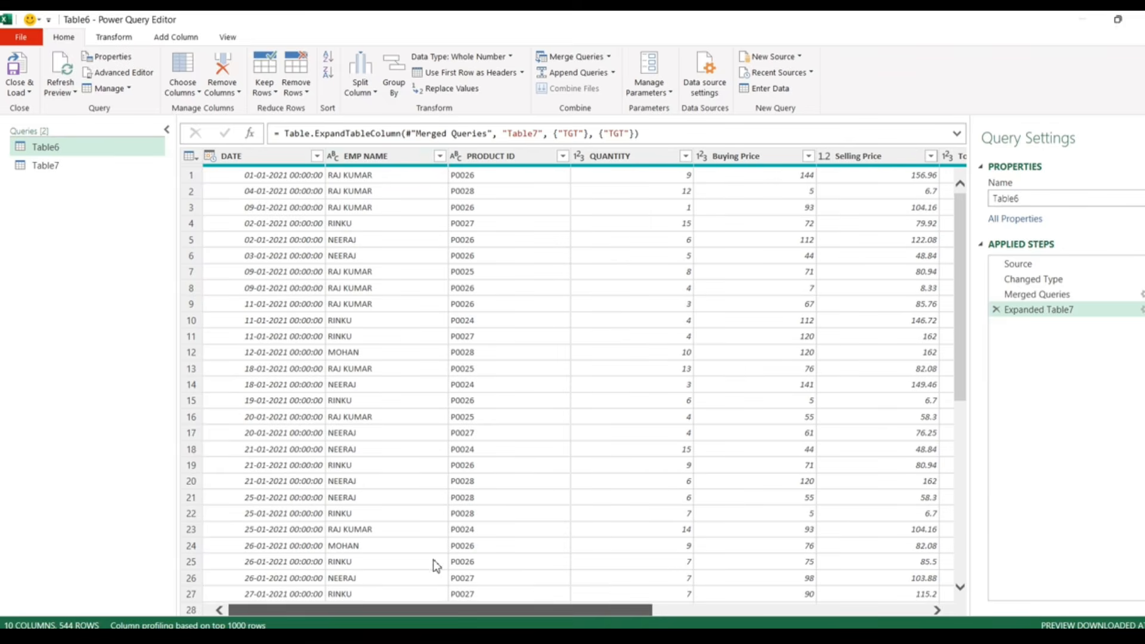
drag(637, 613, 928, 596)
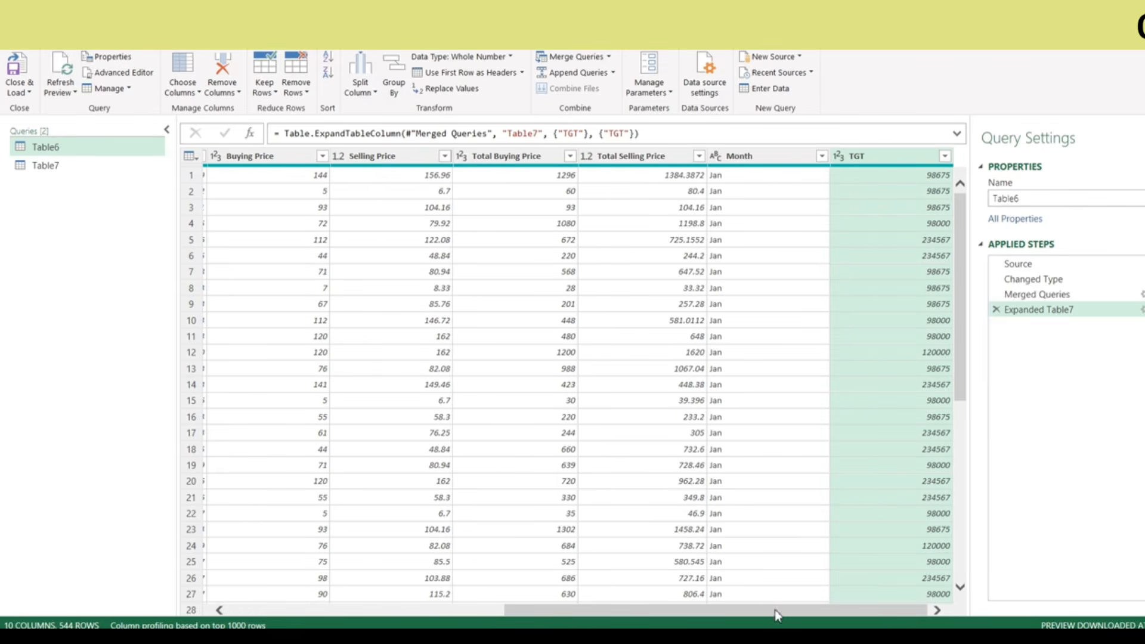
drag(777, 612, 501, 611)
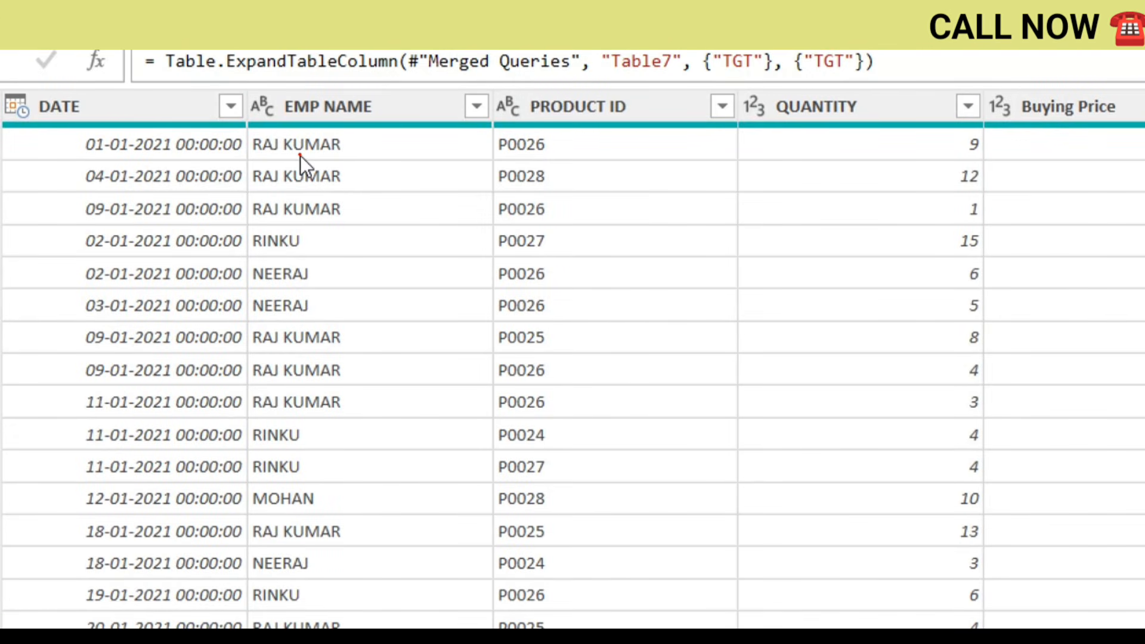
drag(299, 156, 350, 130)
drag(326, 180, 385, 163)
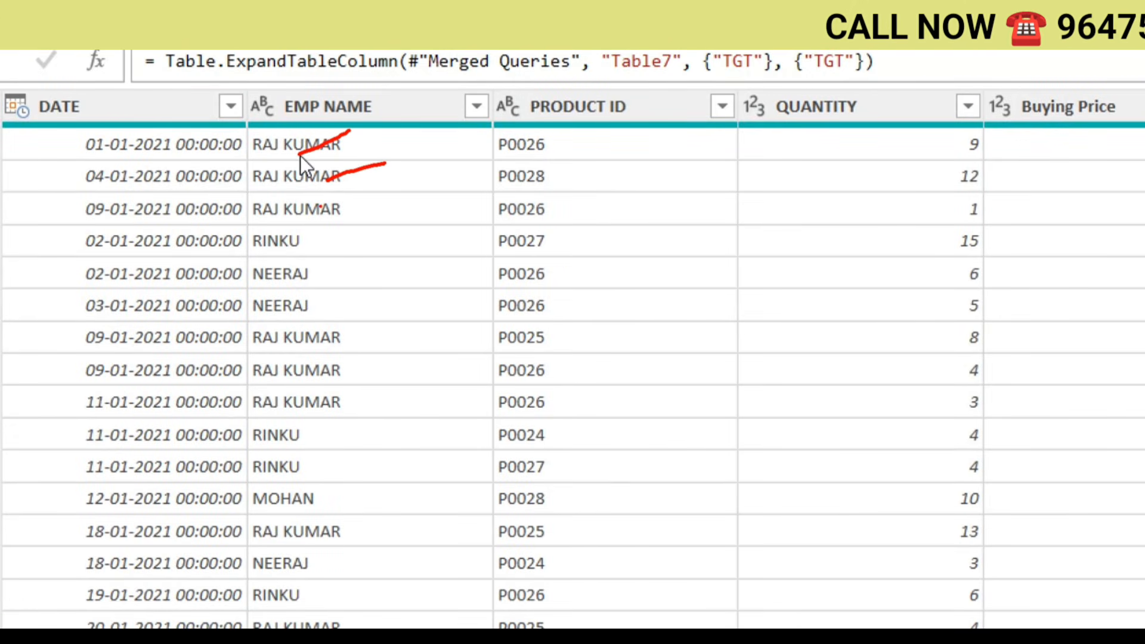
drag(321, 208, 373, 179)
drag(320, 245, 359, 219)
drag(326, 277, 420, 233)
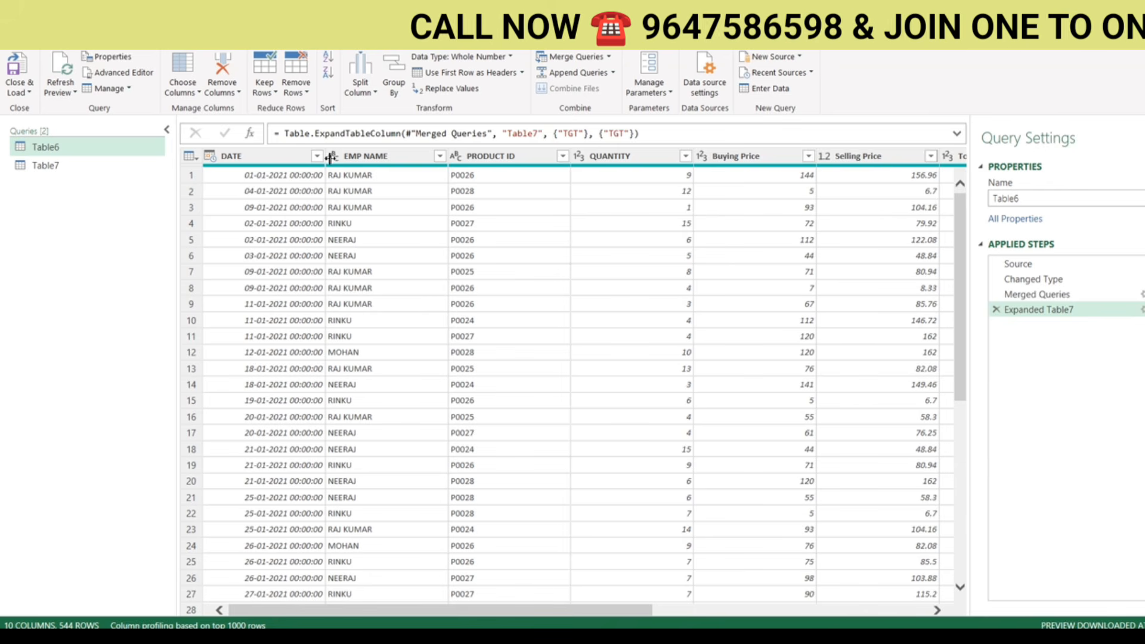
- Paste copies of the Table6 and Table7 queries as Table6 (2) and Table7 (2)
click(53, 163)
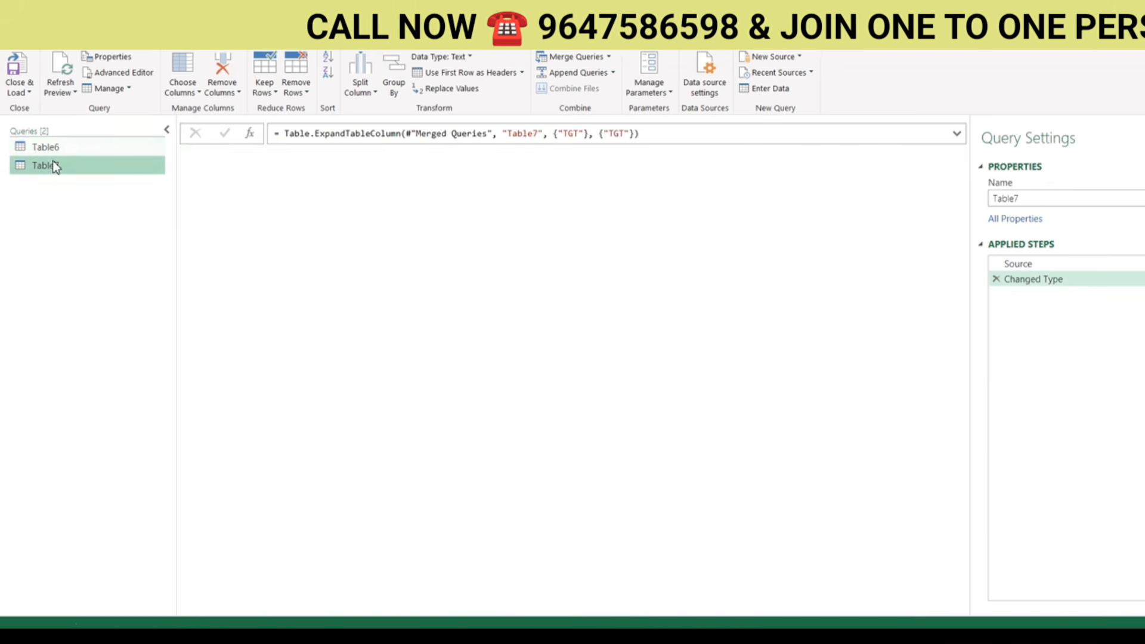
click(40, 146)
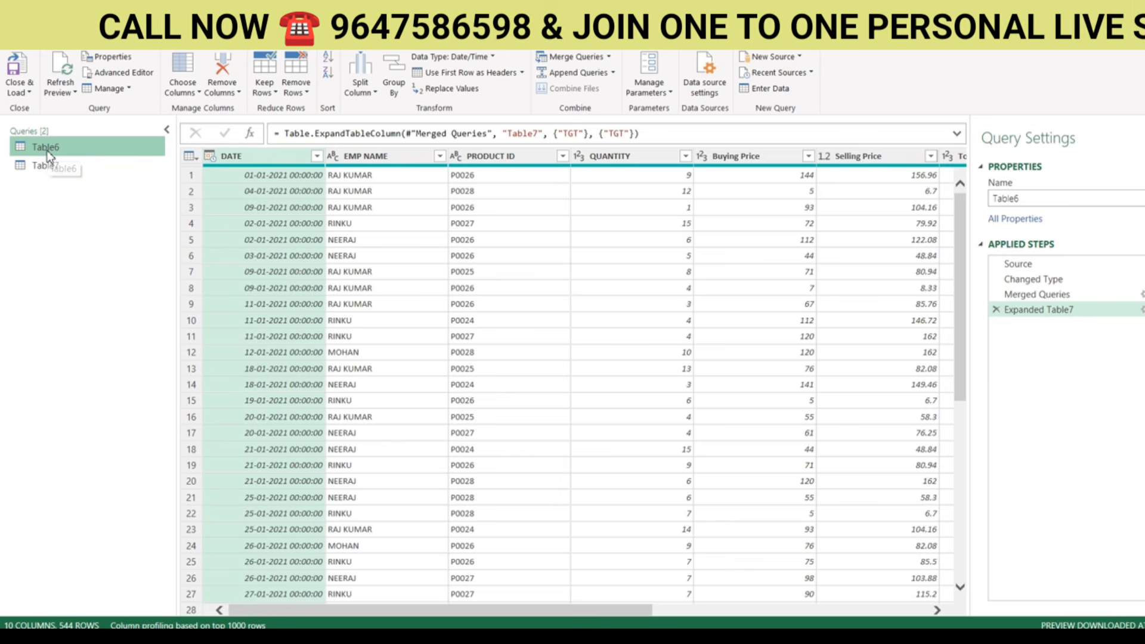
key(ctrl+v)
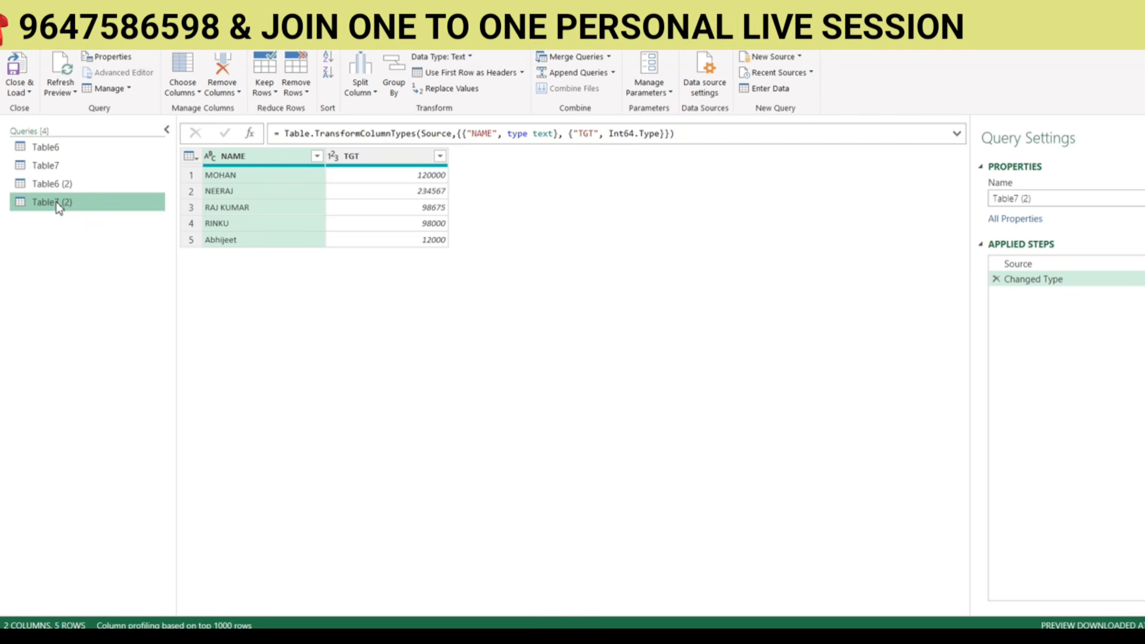
click(59, 185)
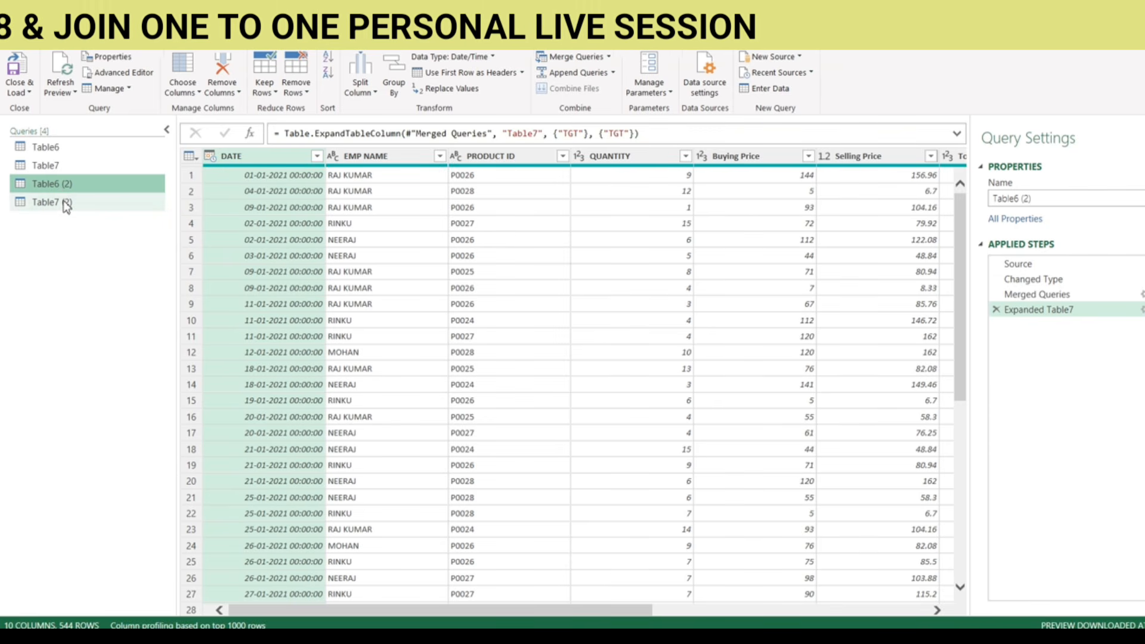
click(68, 203)
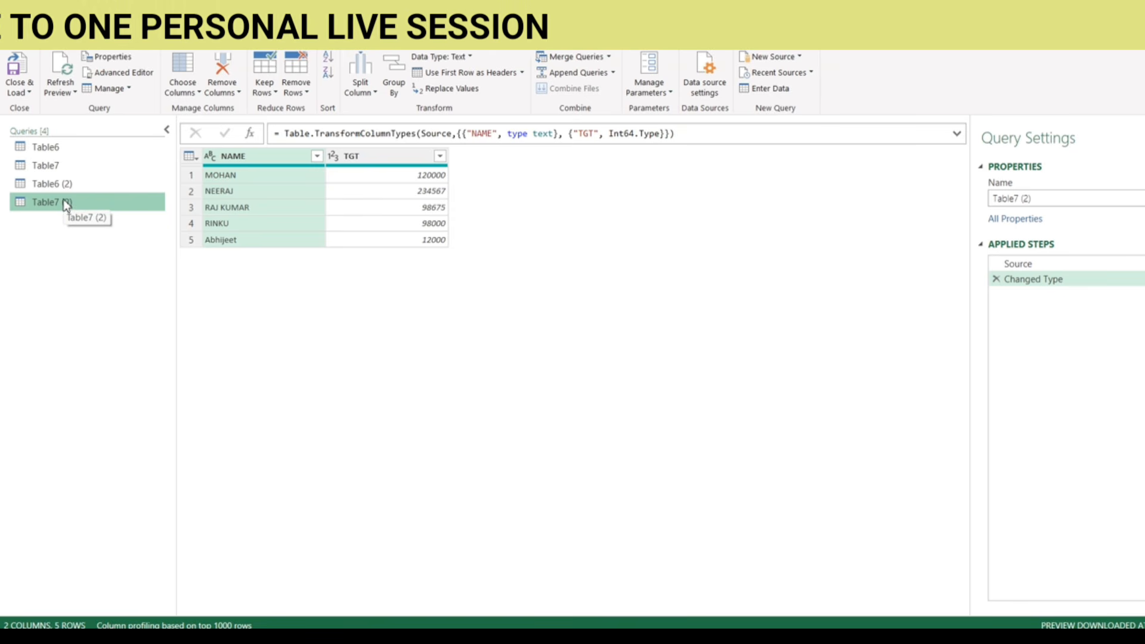
- Try deleting Table7 (2), close the dependency warning, and select Table6 (2)
right_click(63, 202)
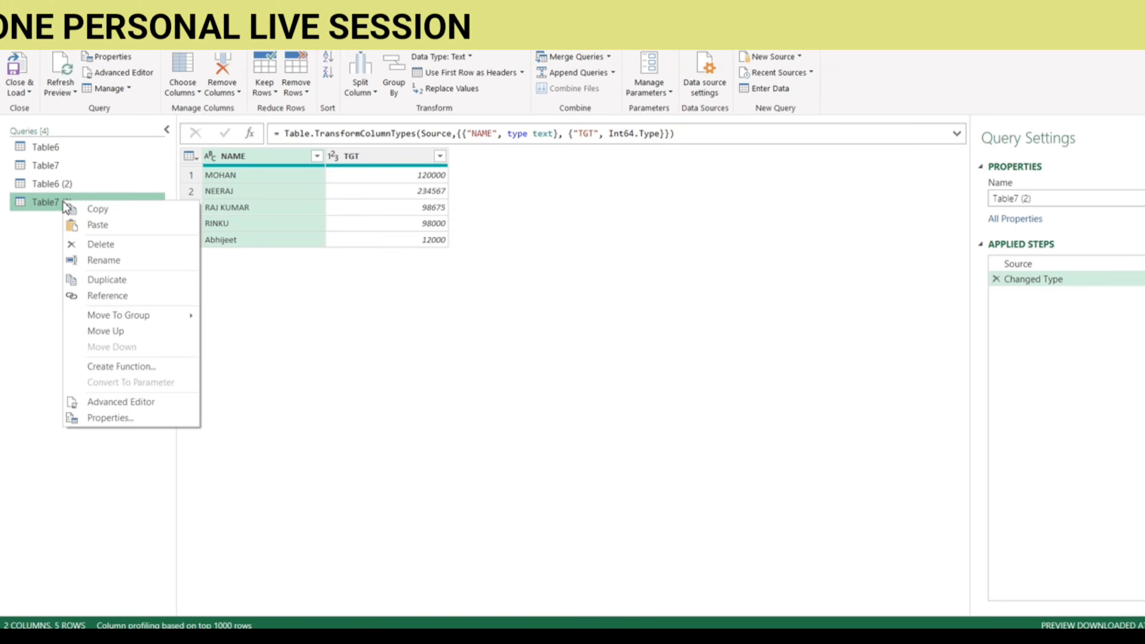
click(90, 244)
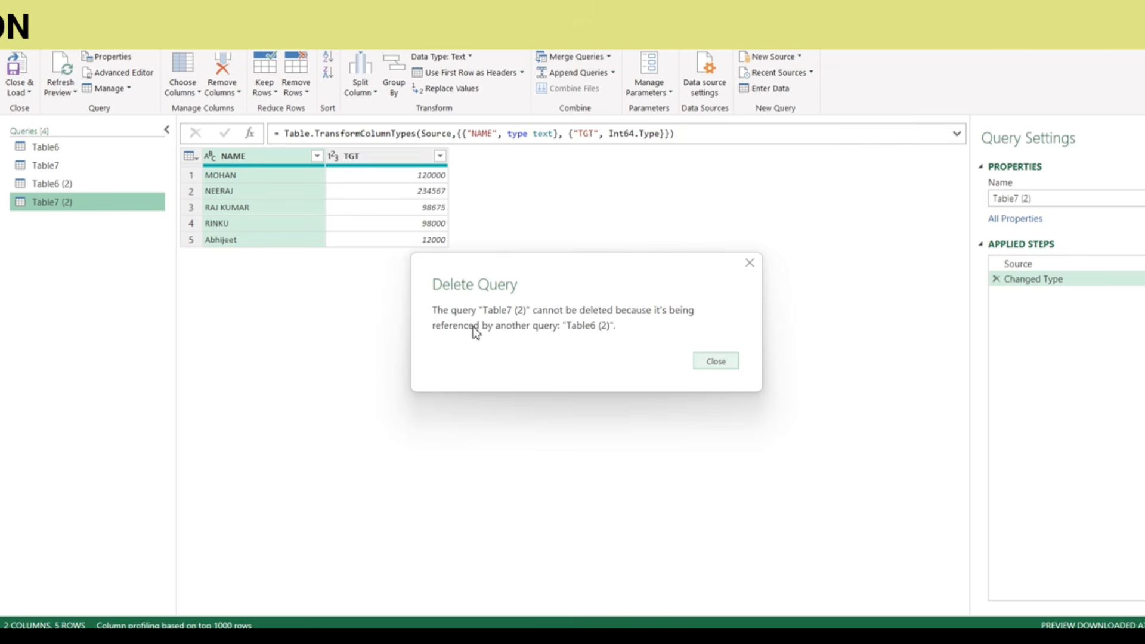
click(724, 360)
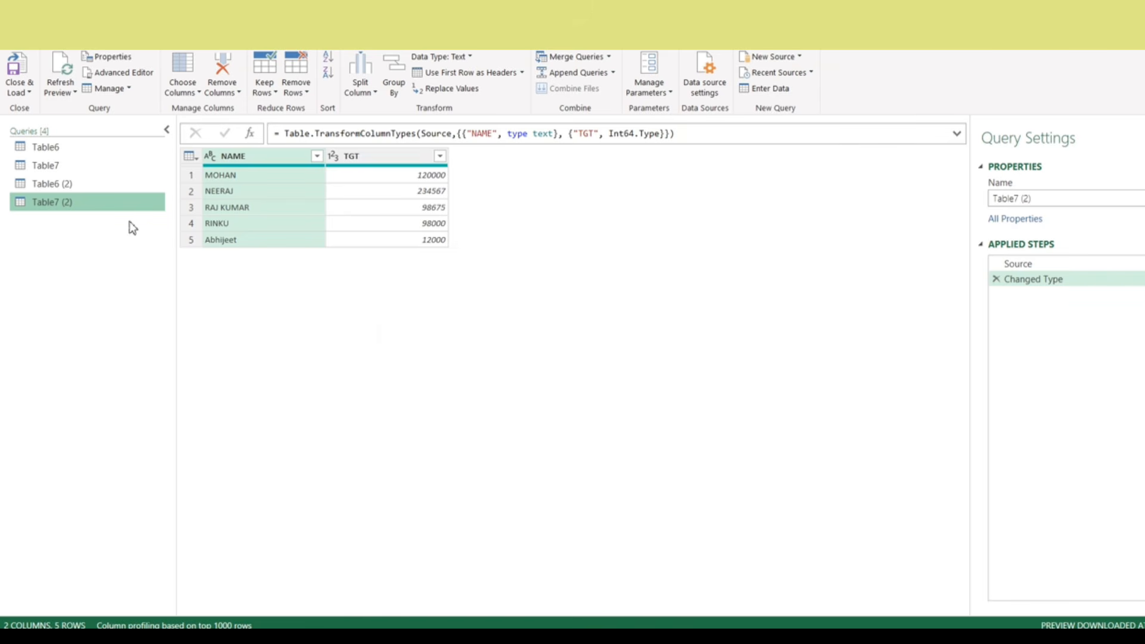
click(62, 188)
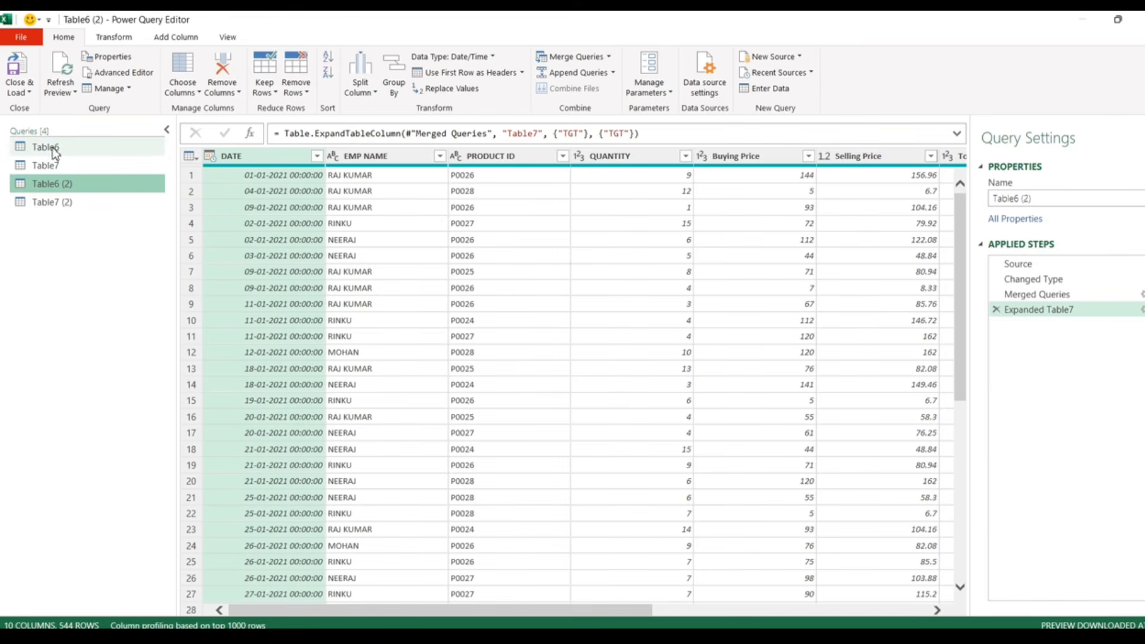
- Remove the Expanded Table7 and Merged Queries steps from Table6 (2), then delete the Table7 (2) query
click(996, 310)
click(997, 296)
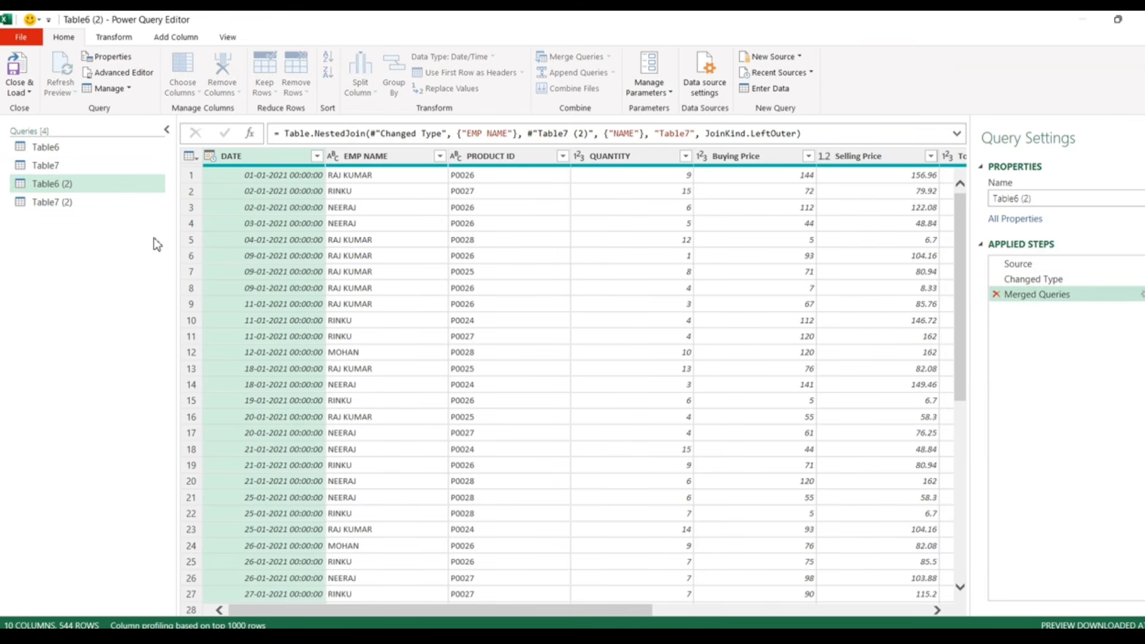
click(53, 204)
right_click(54, 207)
click(86, 246)
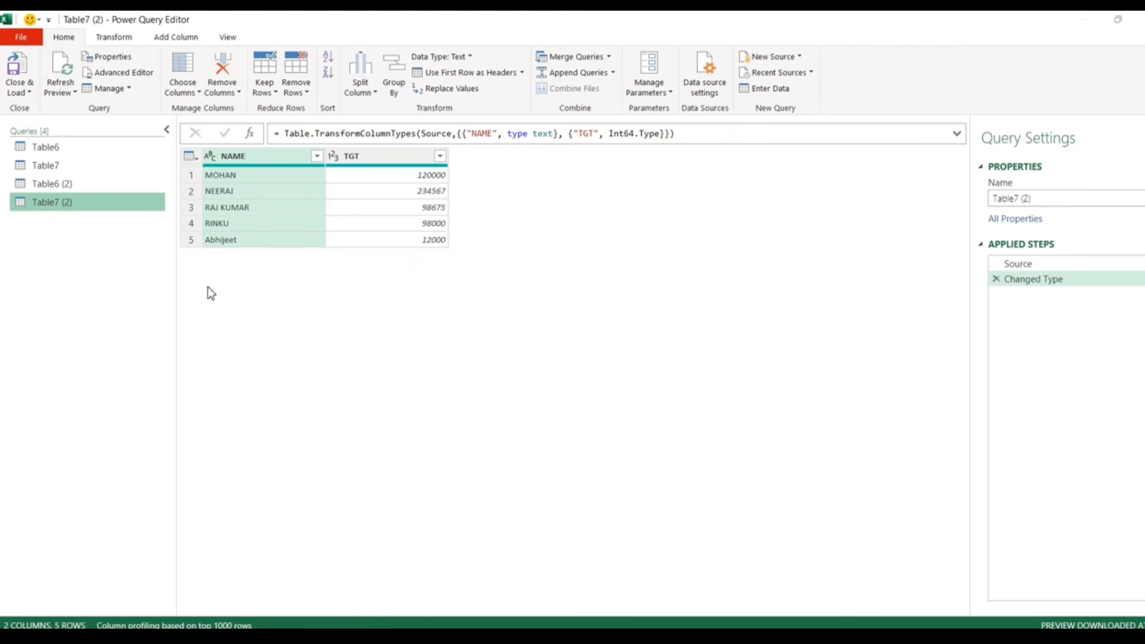
click(661, 354)
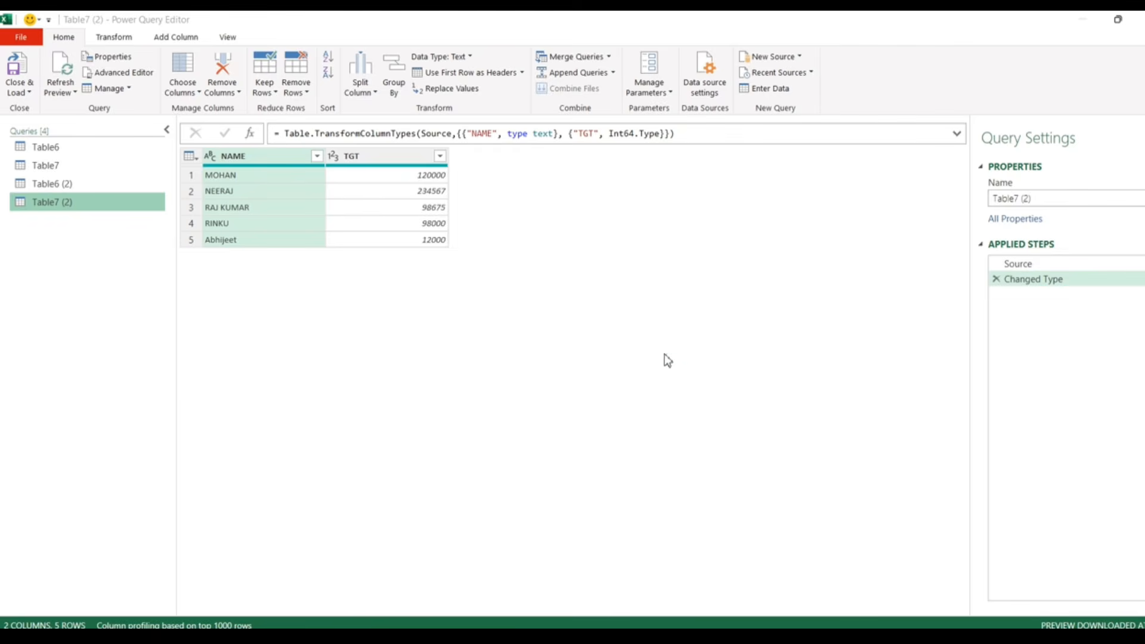
click(59, 184)
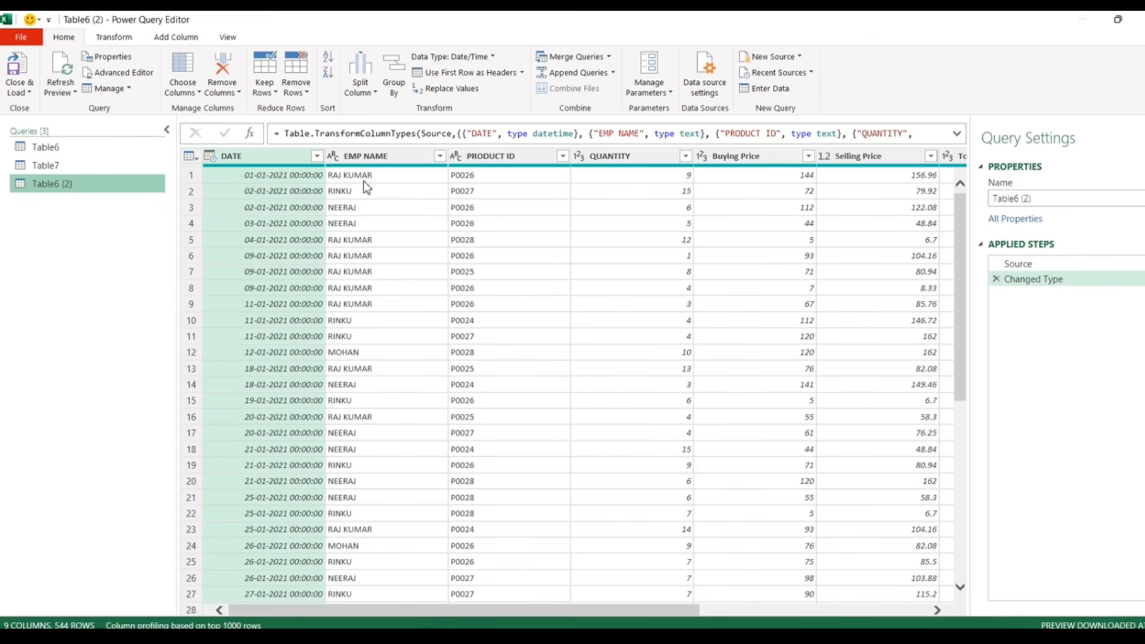
- Group Table6 (2) by EMP NAME with a Count Rows column named Total Occurence
click(394, 85)
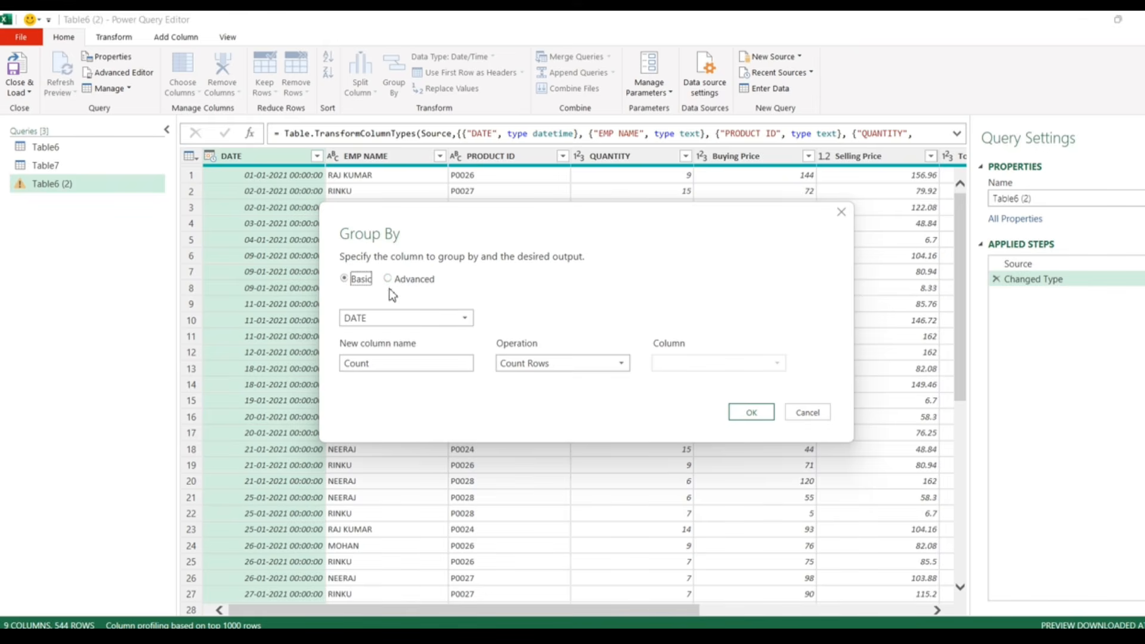
click(378, 322)
click(379, 322)
click(399, 322)
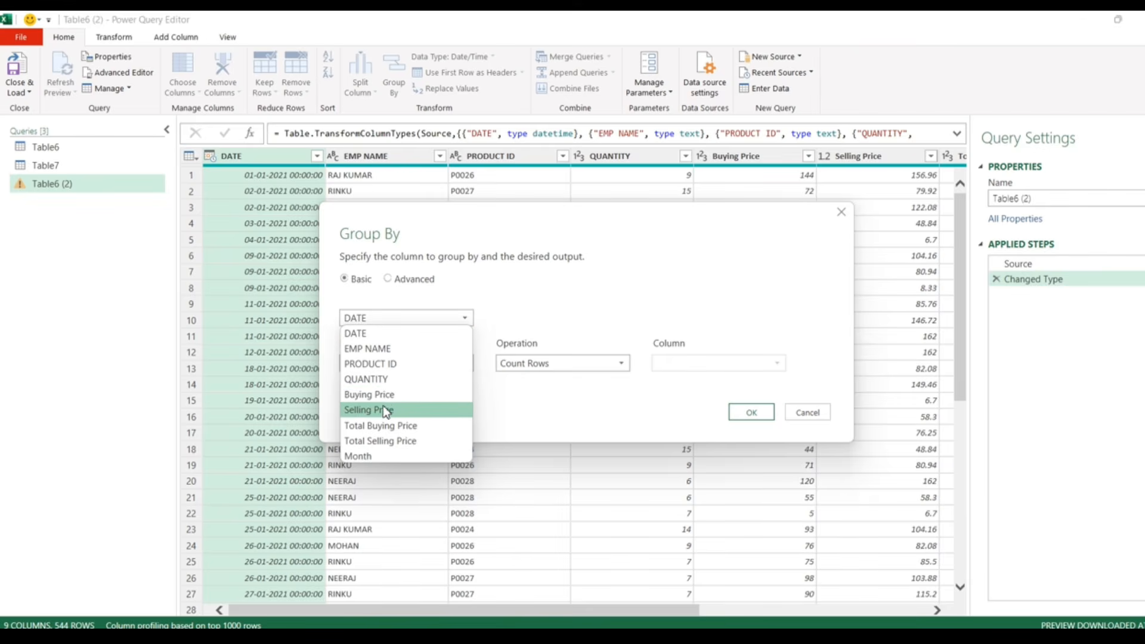
click(380, 351)
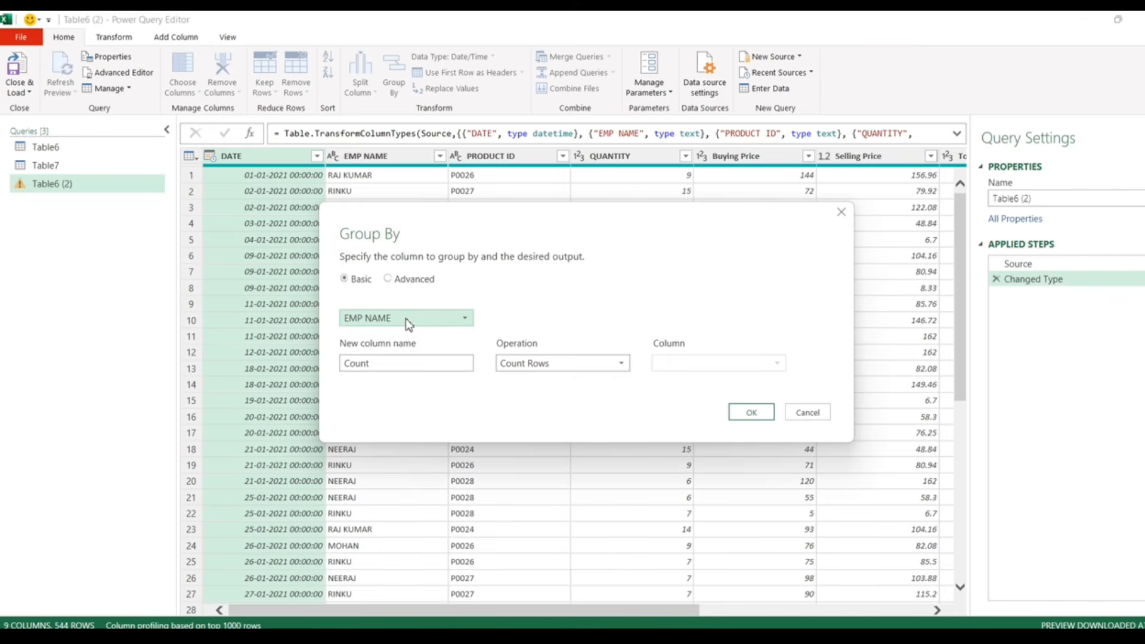
click(398, 366)
double_click(398, 366)
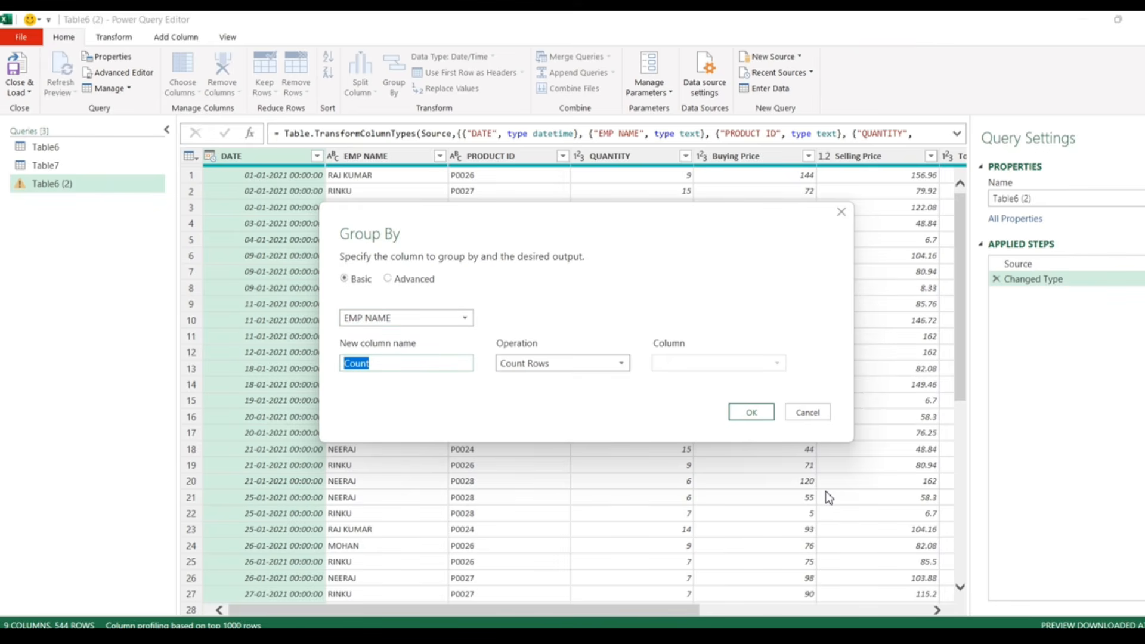
text(T)
key(BackSpace)
text(Total Occurence)
click(586, 367)
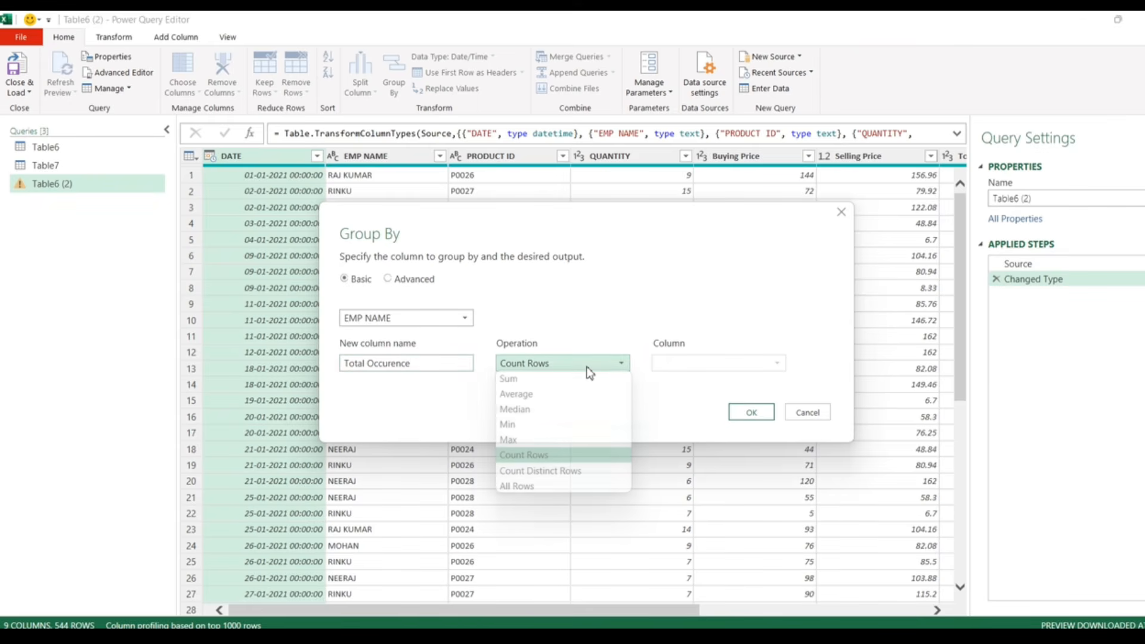
click(529, 458)
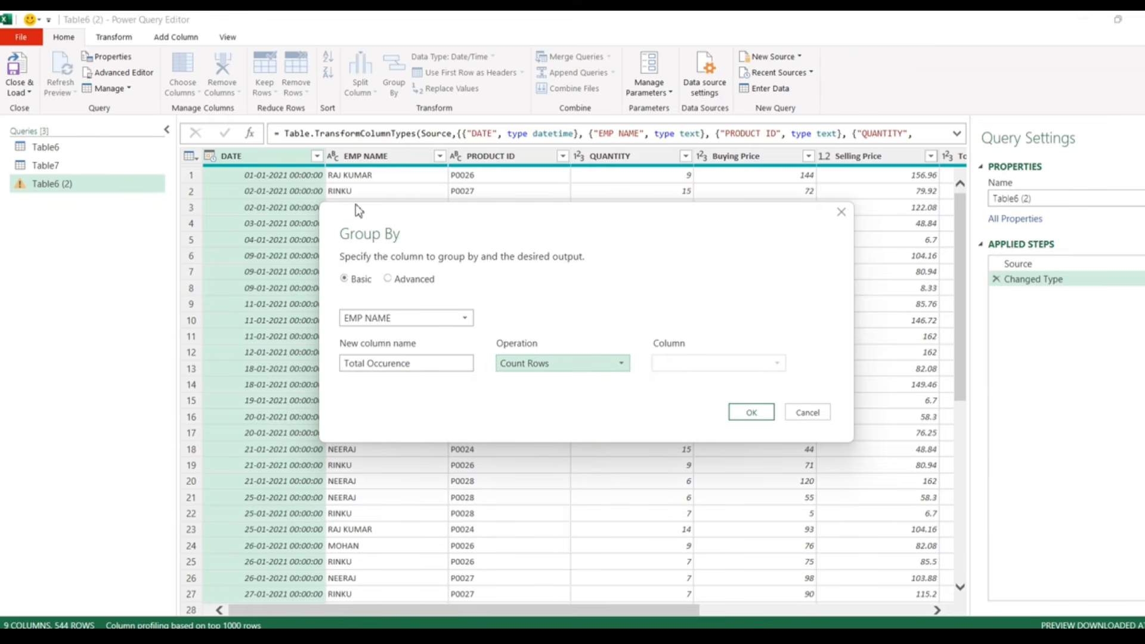
drag(358, 210, 415, 245)
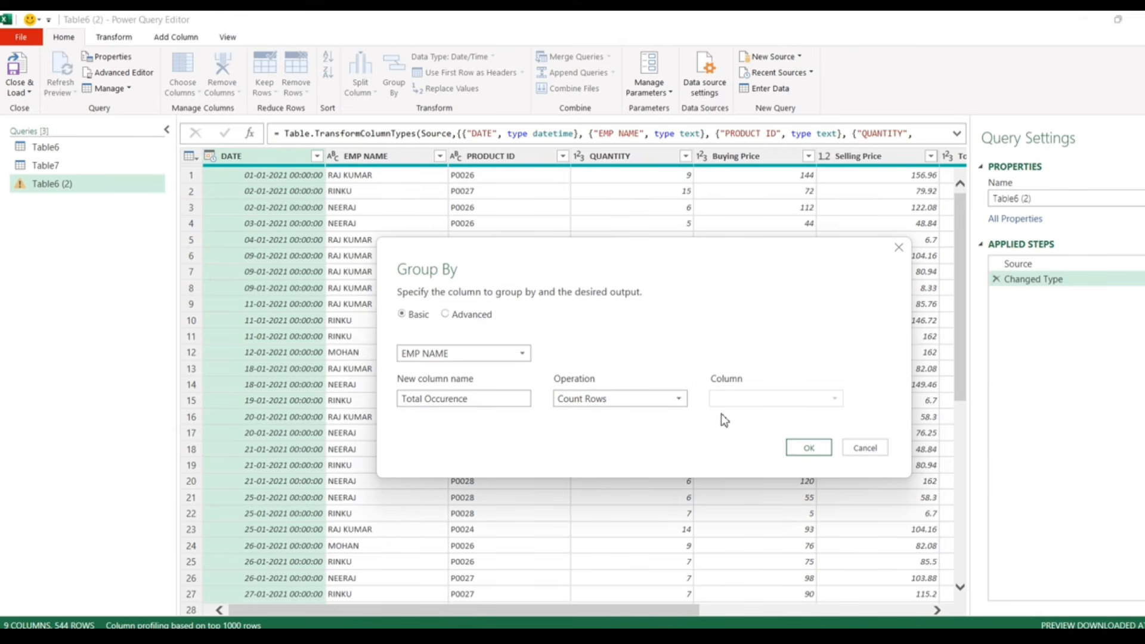
click(808, 446)
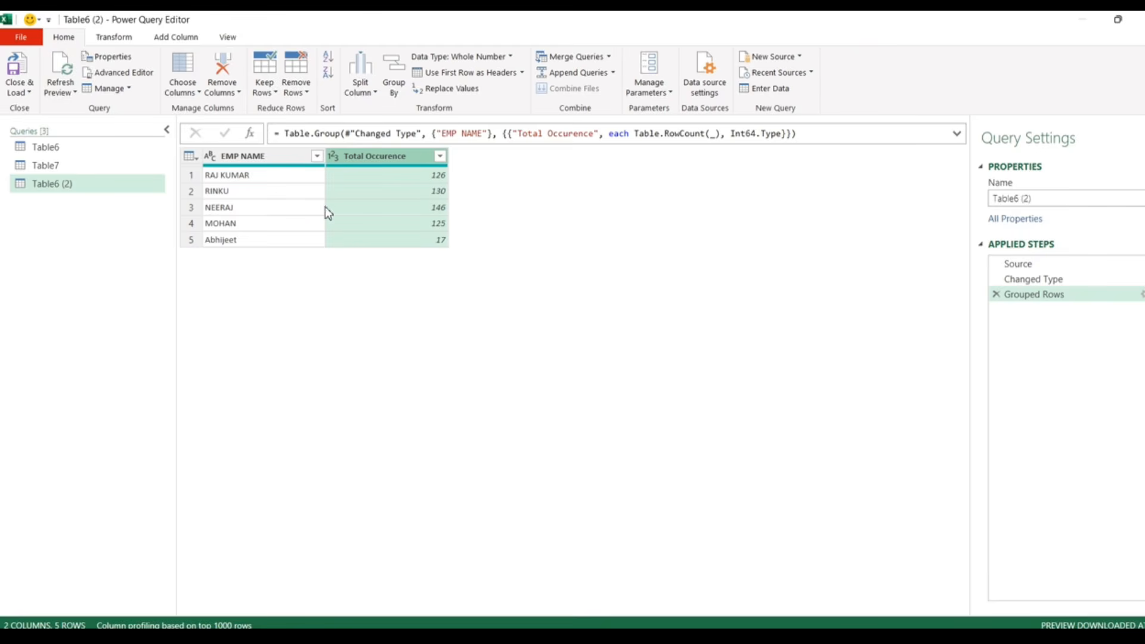
- Switch to the original Table6 query and scroll its preview right to the TGT column
click(54, 146)
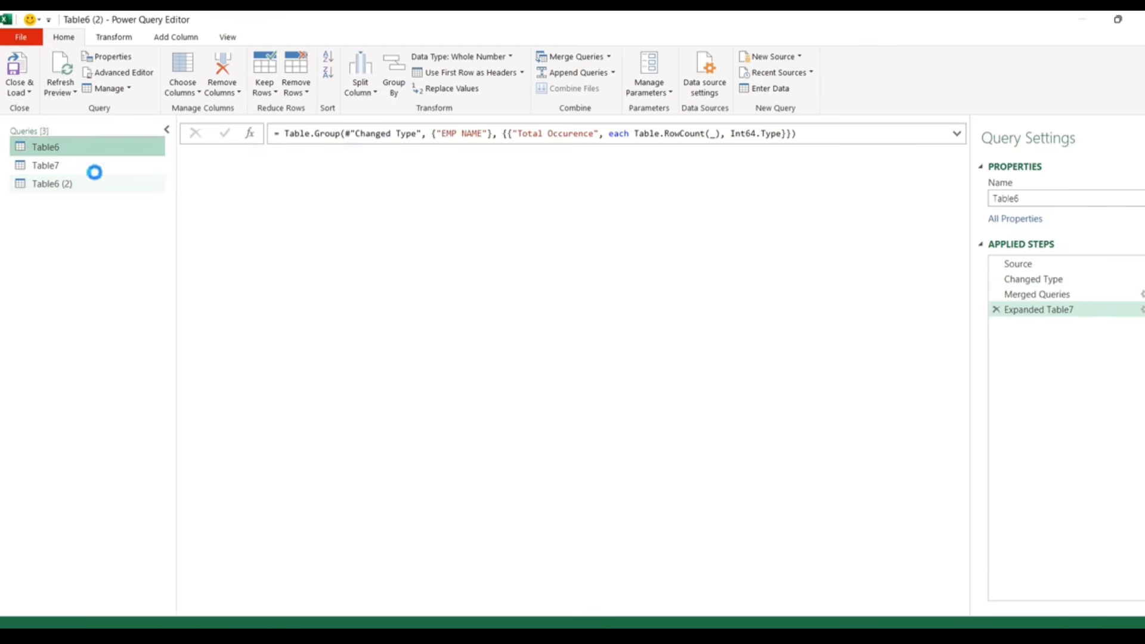
mouse_move(596, 612)
mouse_down()
mouse_move(889, 612)
mouse_move(607, 612)
mouse_up()
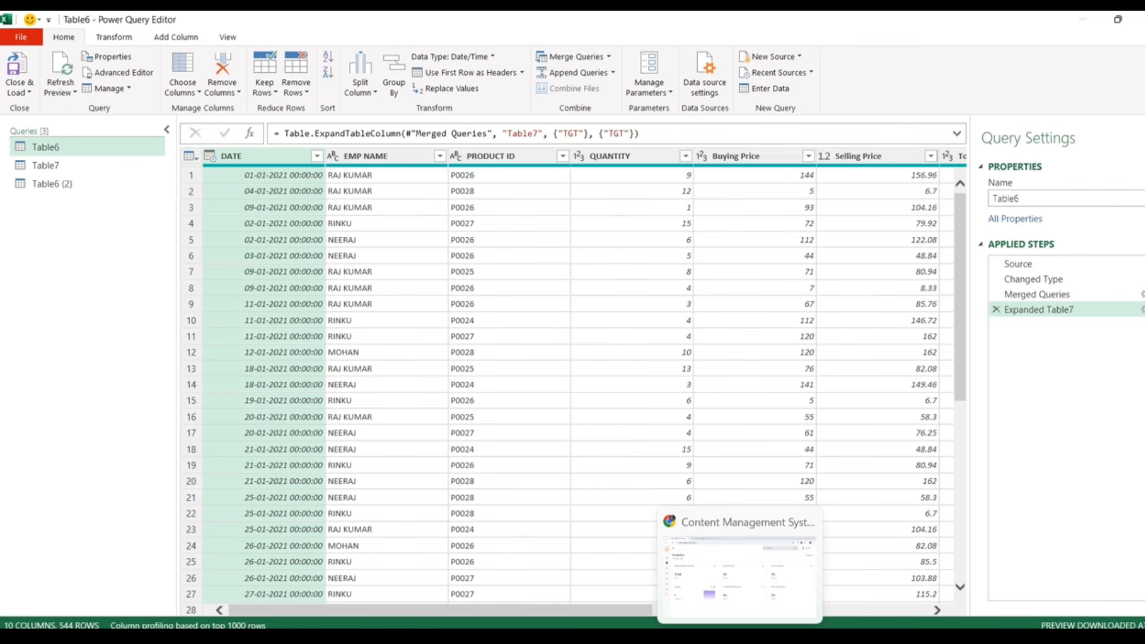
- Open a new Chrome tab beside the 'countif in power query' results and start typing the site address
click(739, 638)
click(335, 23)
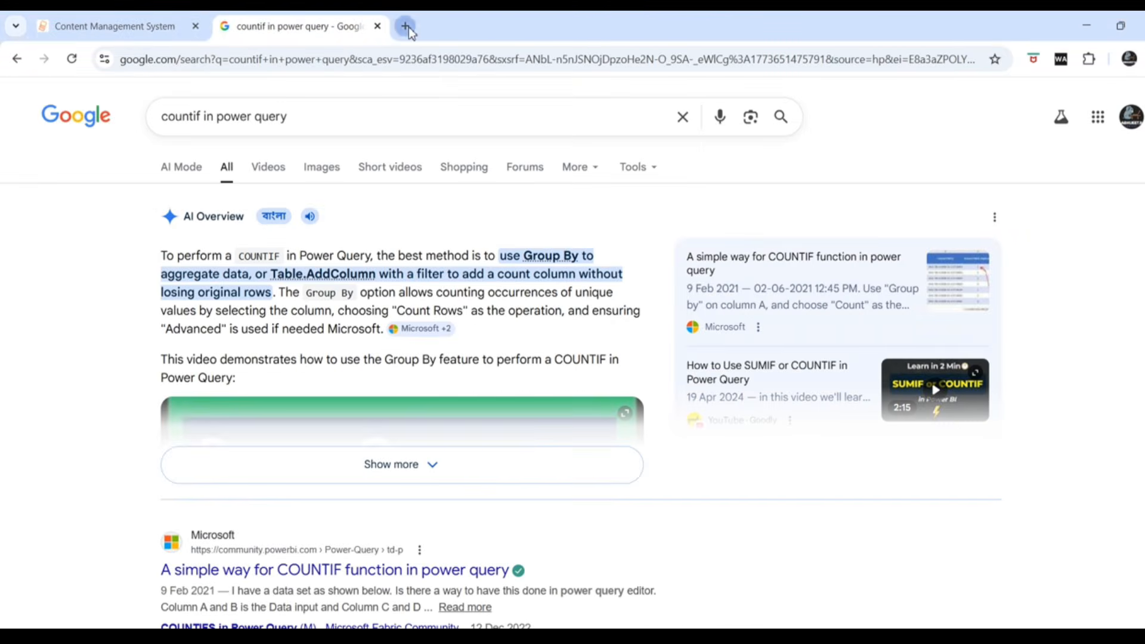
click(407, 27)
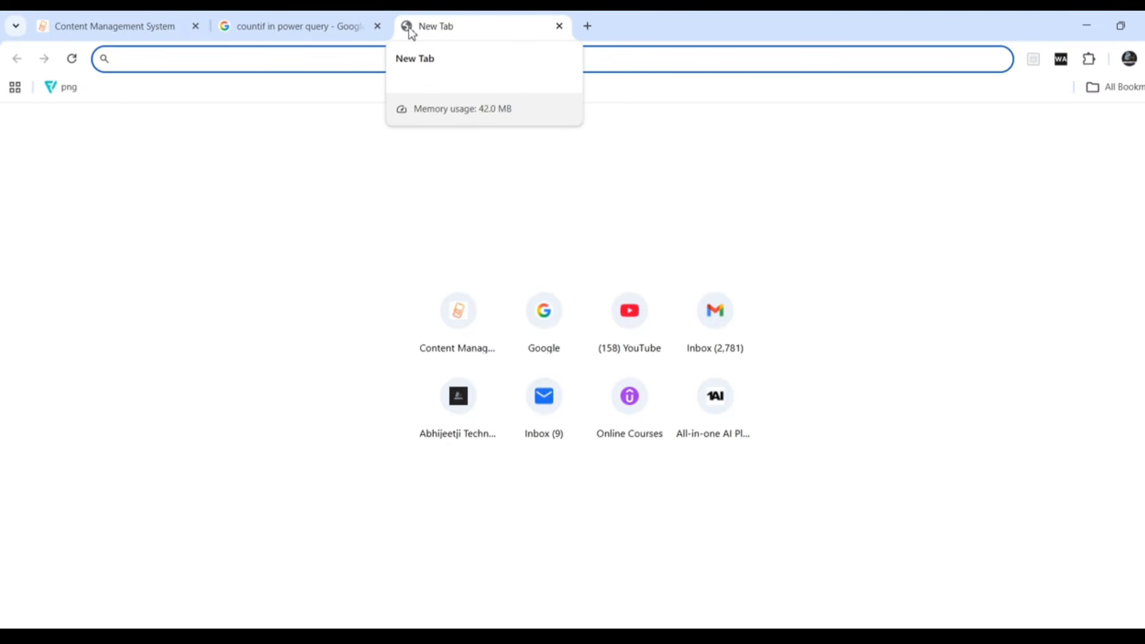
text(ht)
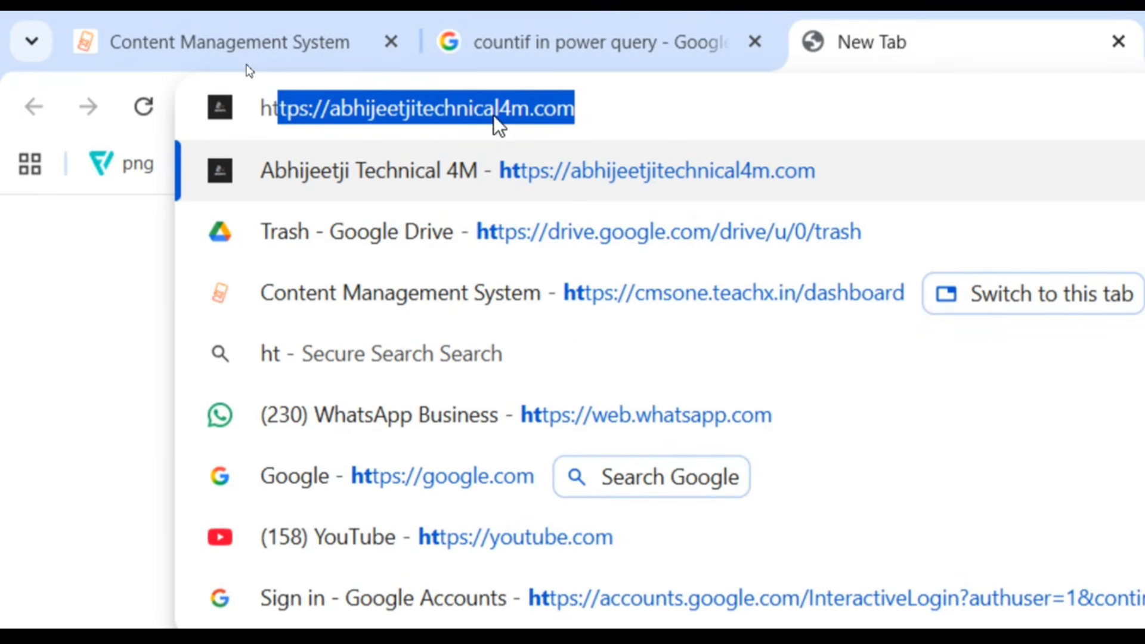
key(Return)
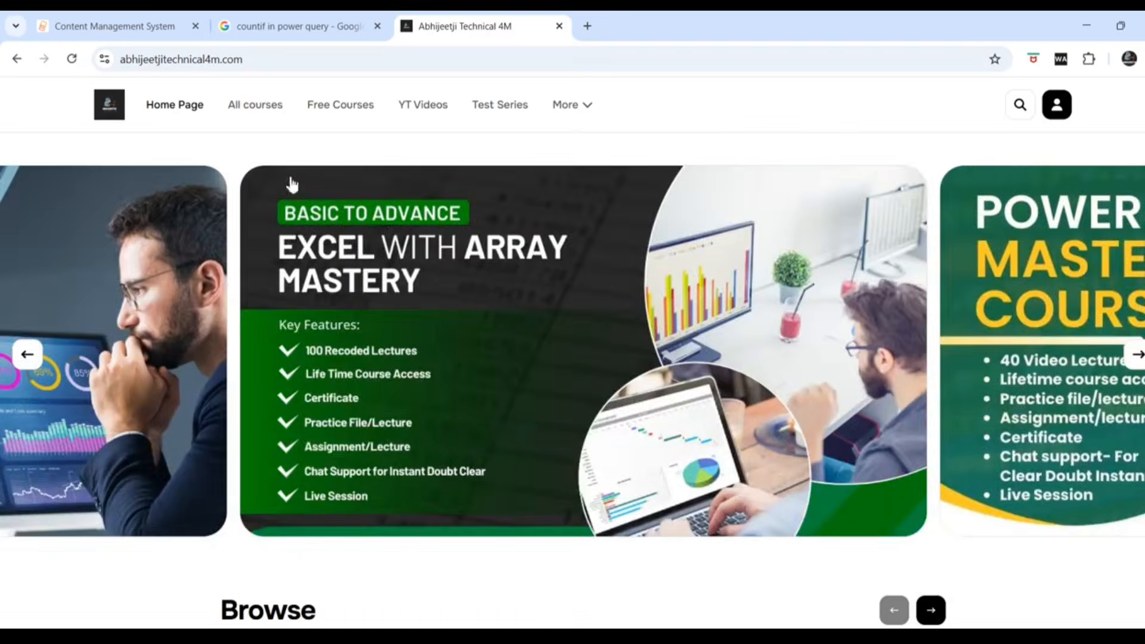
scroll(363, 380, down, 3)
scroll(363, 379, down, 5)
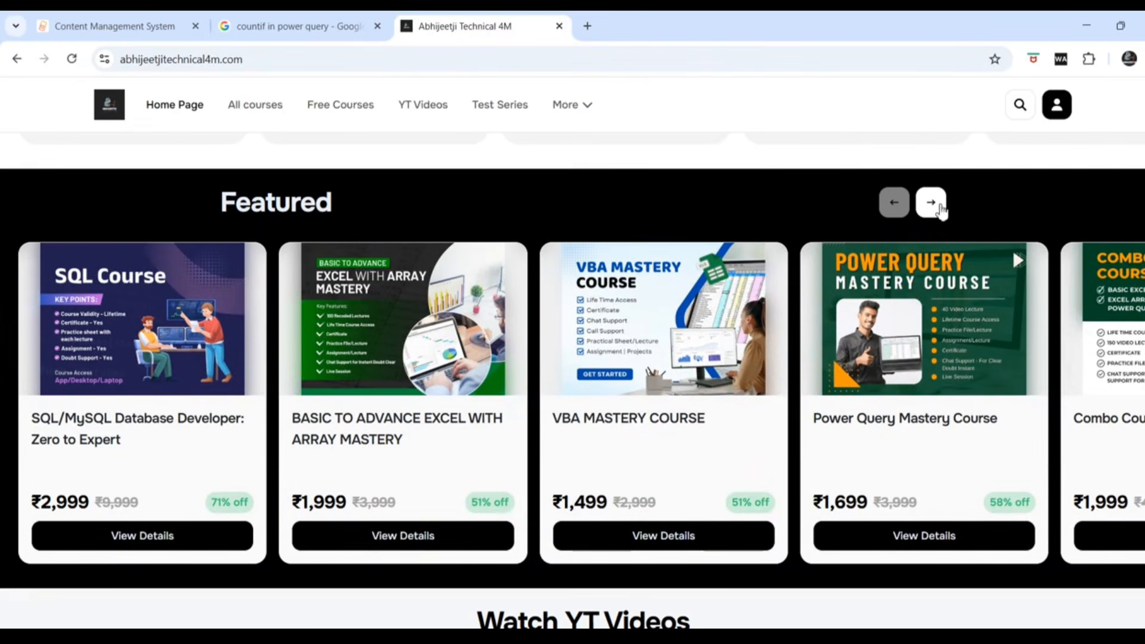
click(935, 206)
click(938, 204)
click(938, 204)
click(938, 204)
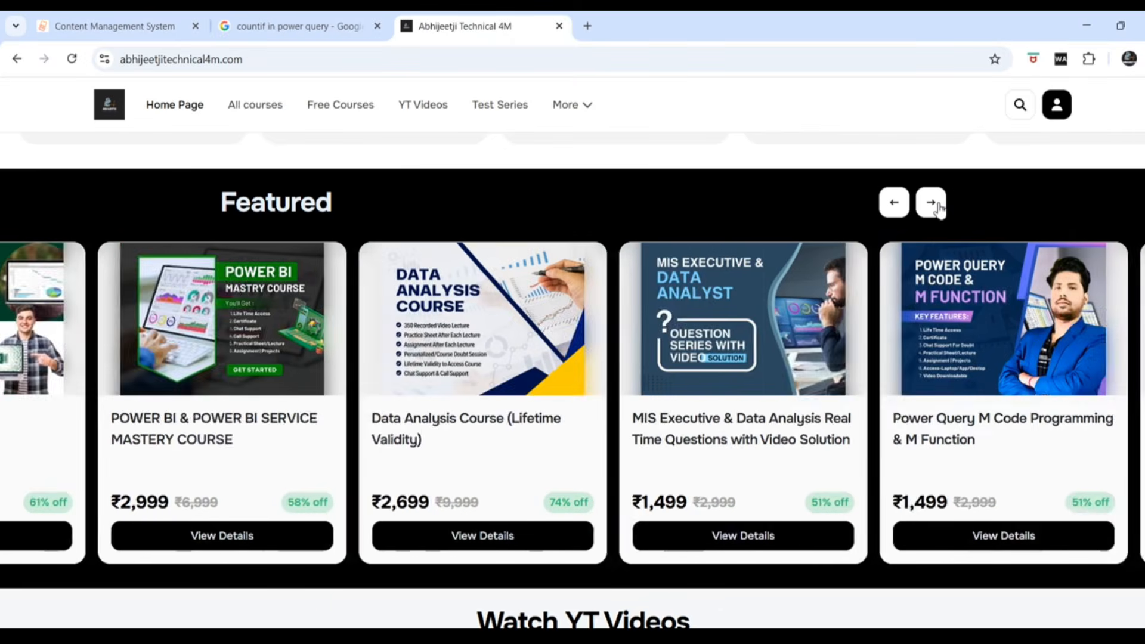
click(938, 205)
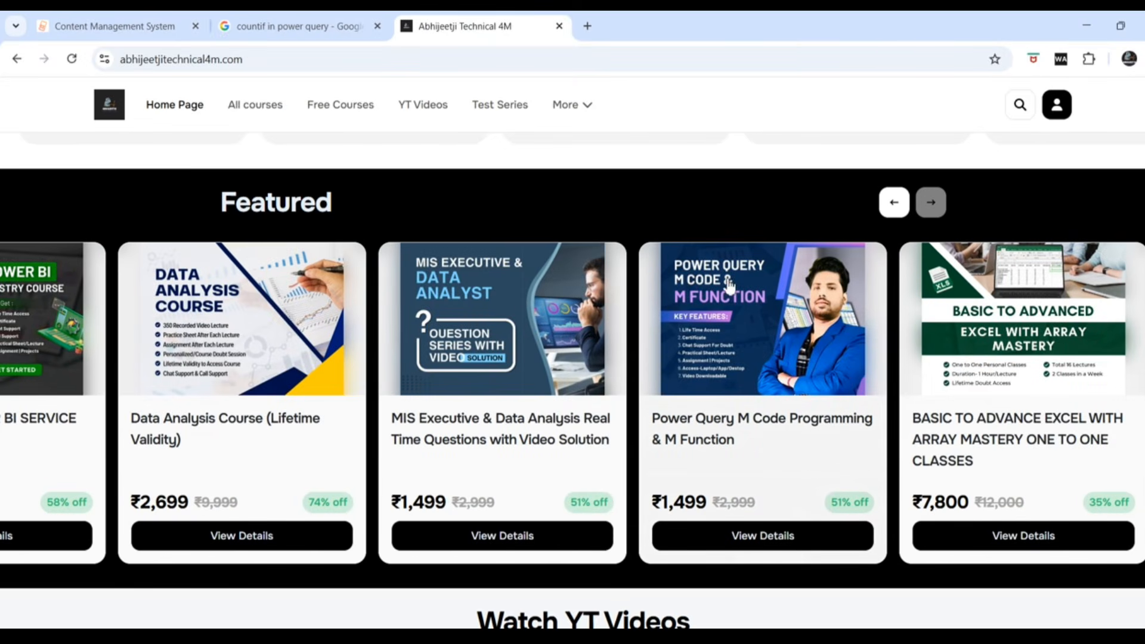
scroll(708, 431, down, 2)
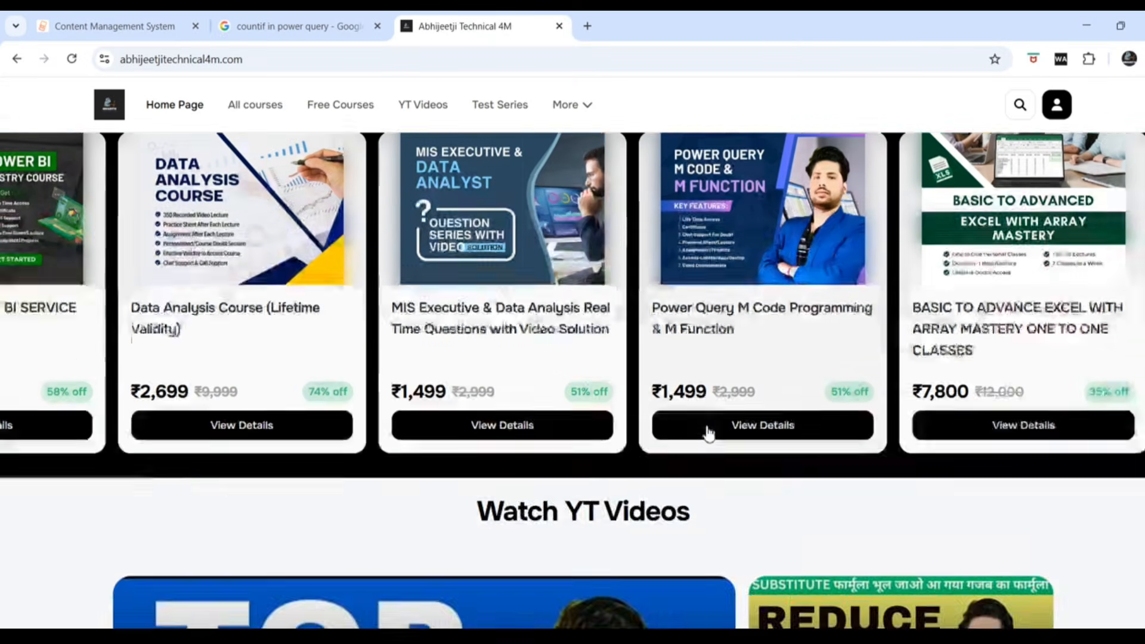
scroll(710, 436, up, 7)
scroll(709, 437, down, 1)
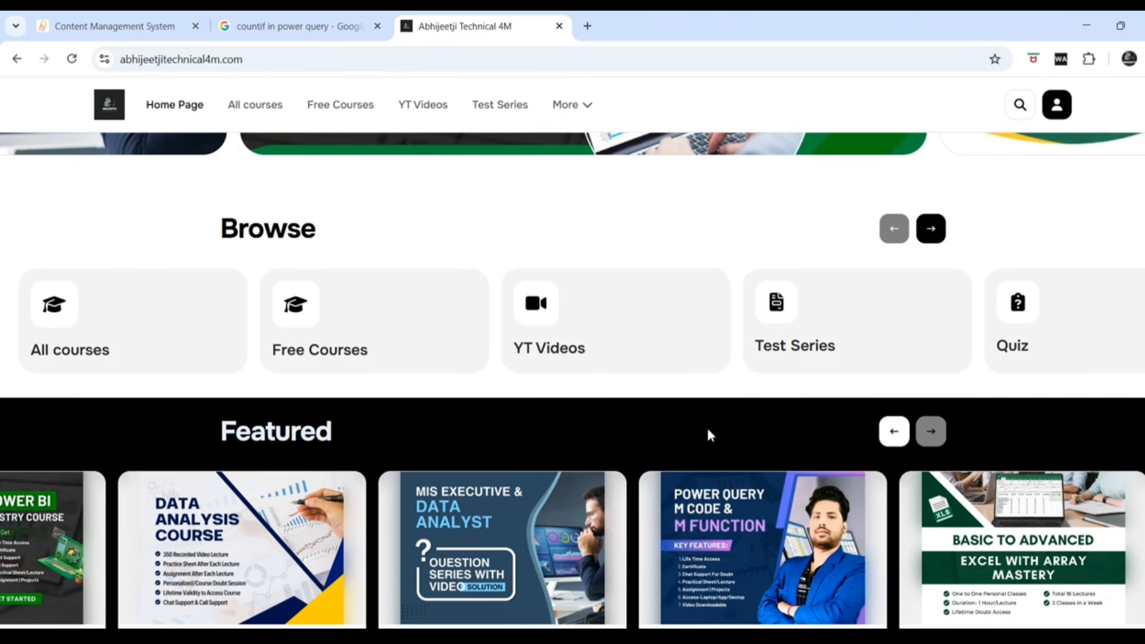
scroll(707, 436, down, 1)
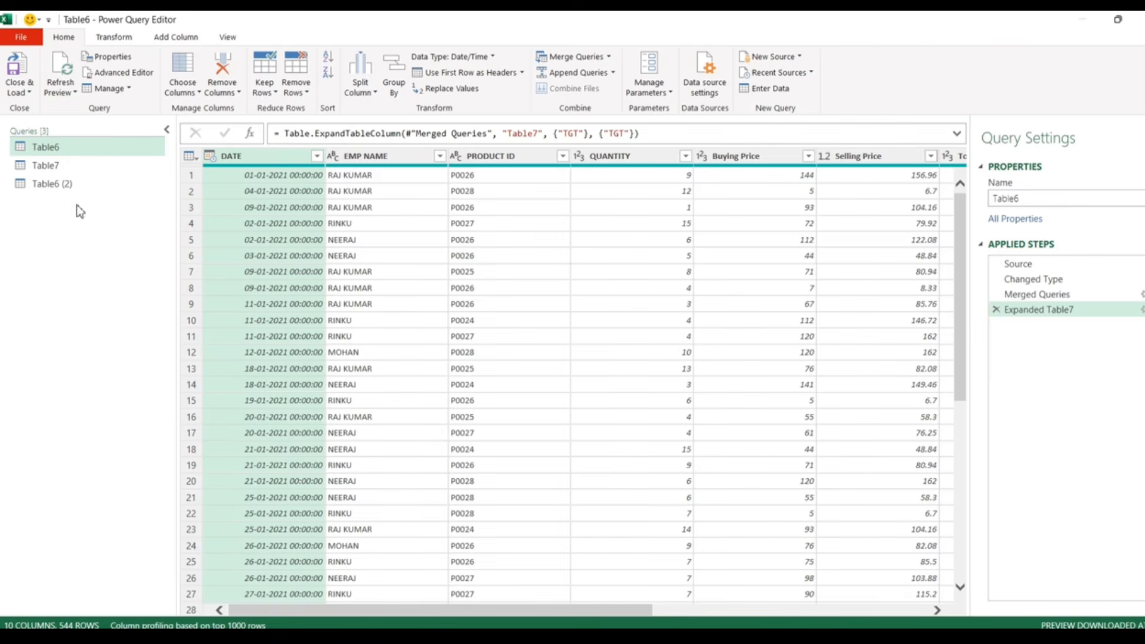
- Merge Table6 with the Table6 (2) query, matching on EMP NAME in both
click(609, 56)
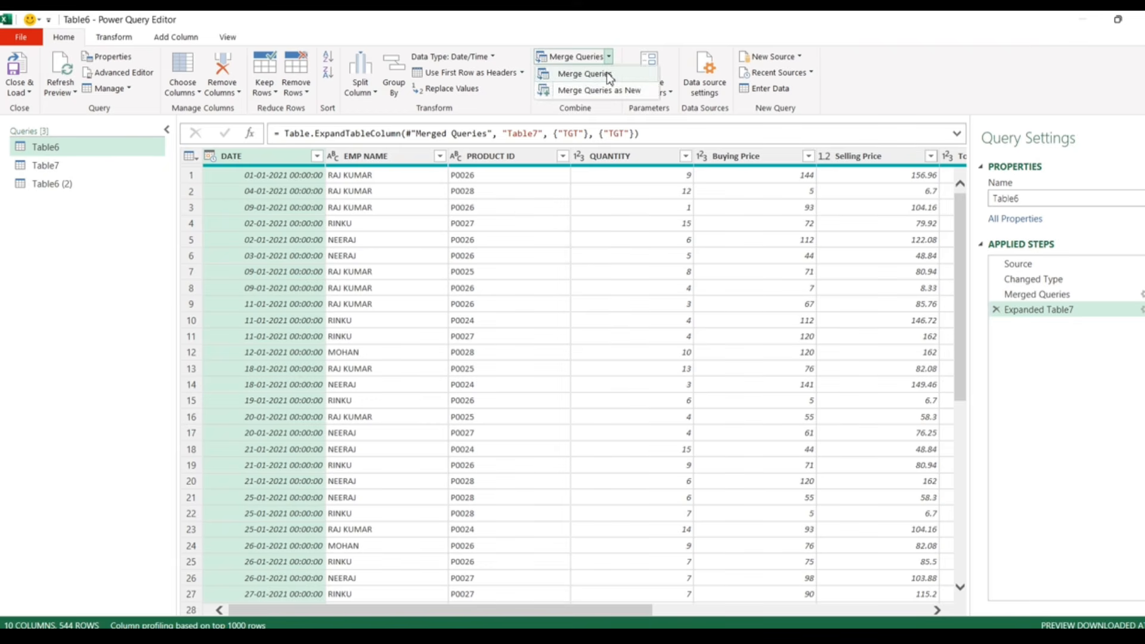
click(602, 73)
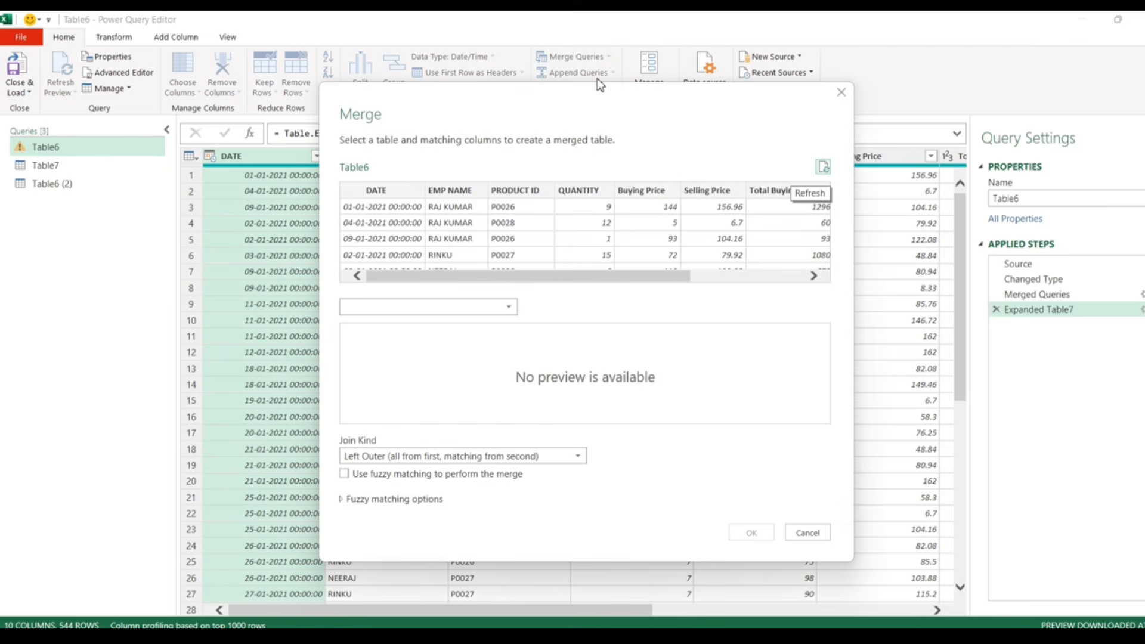
click(458, 202)
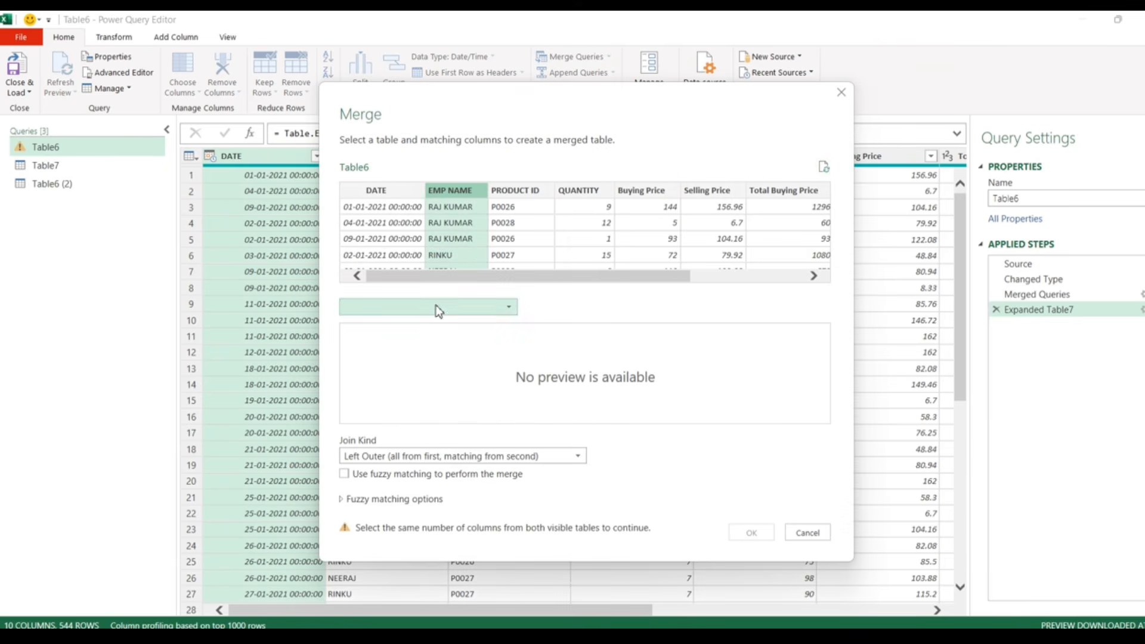
click(399, 310)
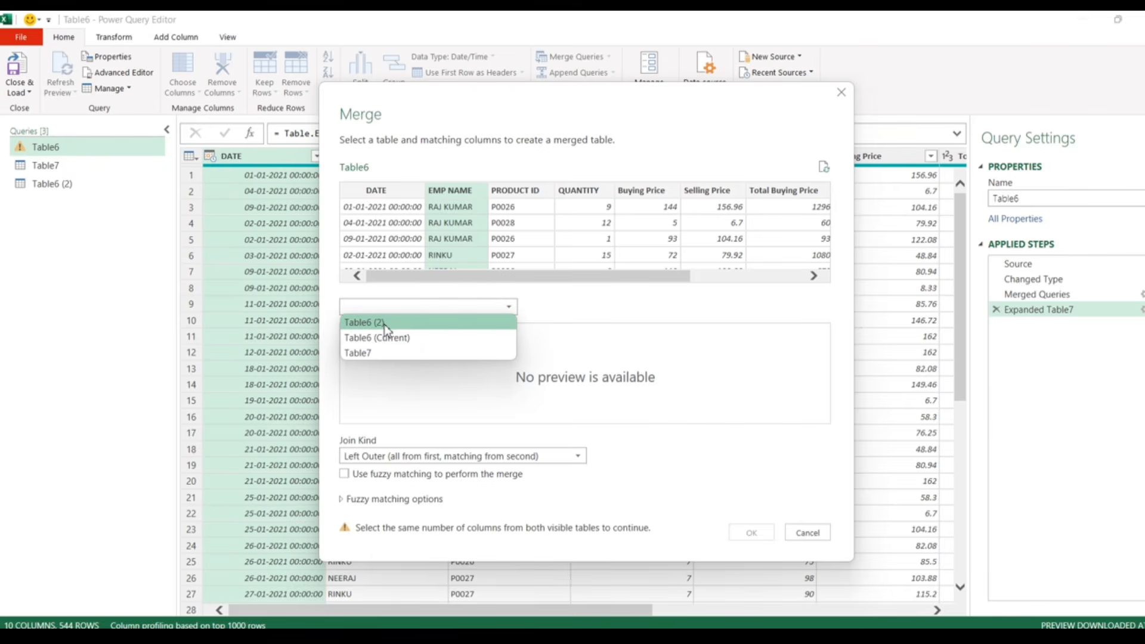
click(384, 323)
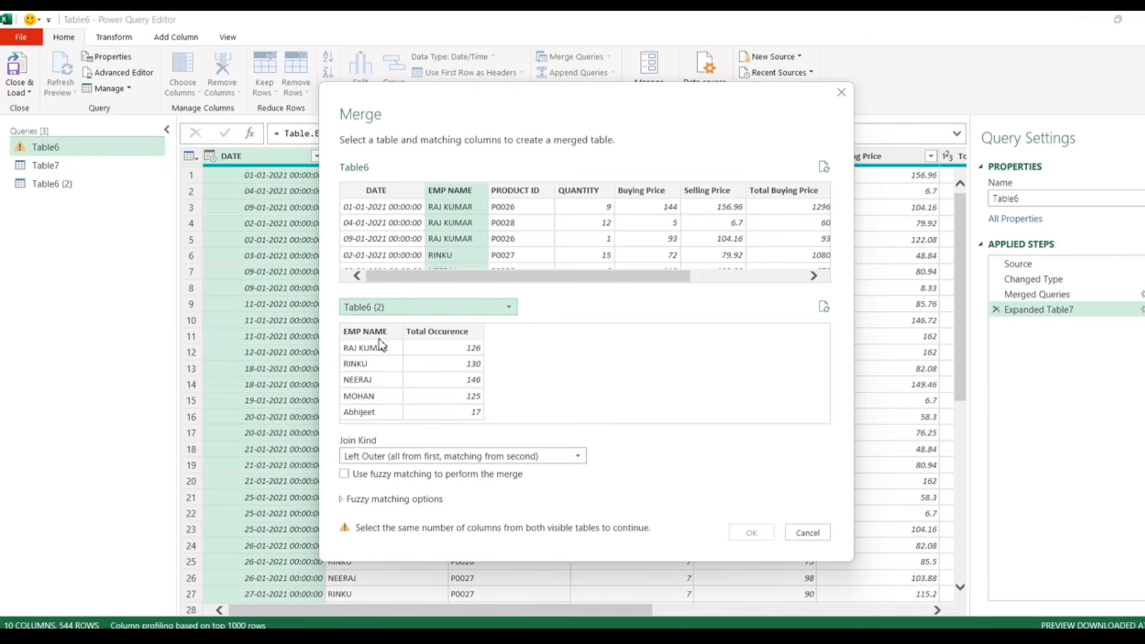
click(381, 332)
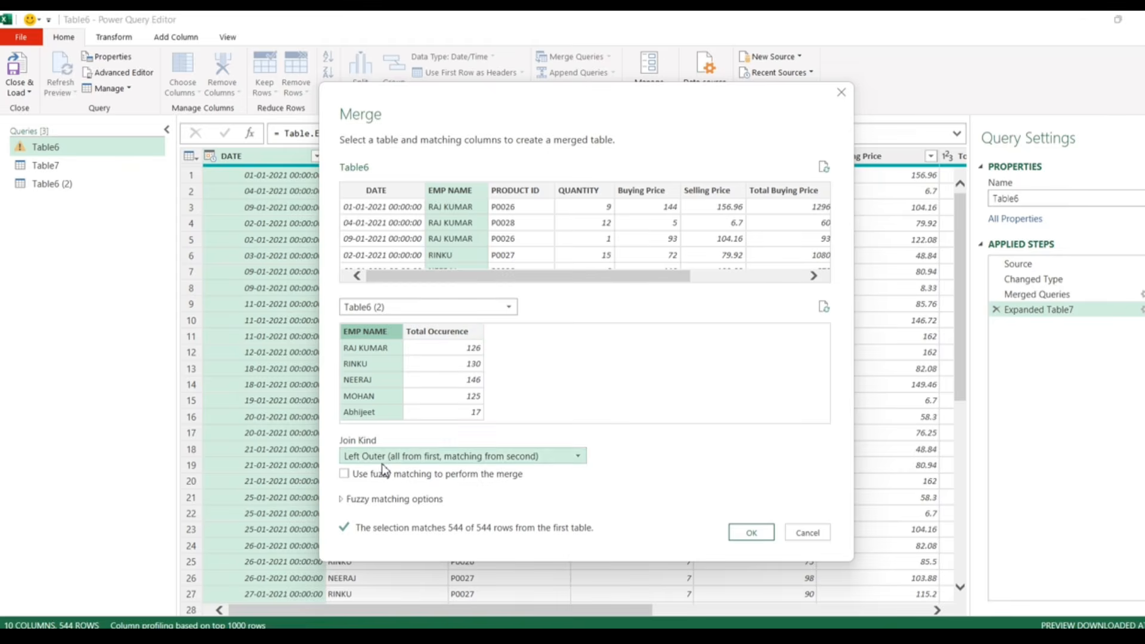
click(749, 533)
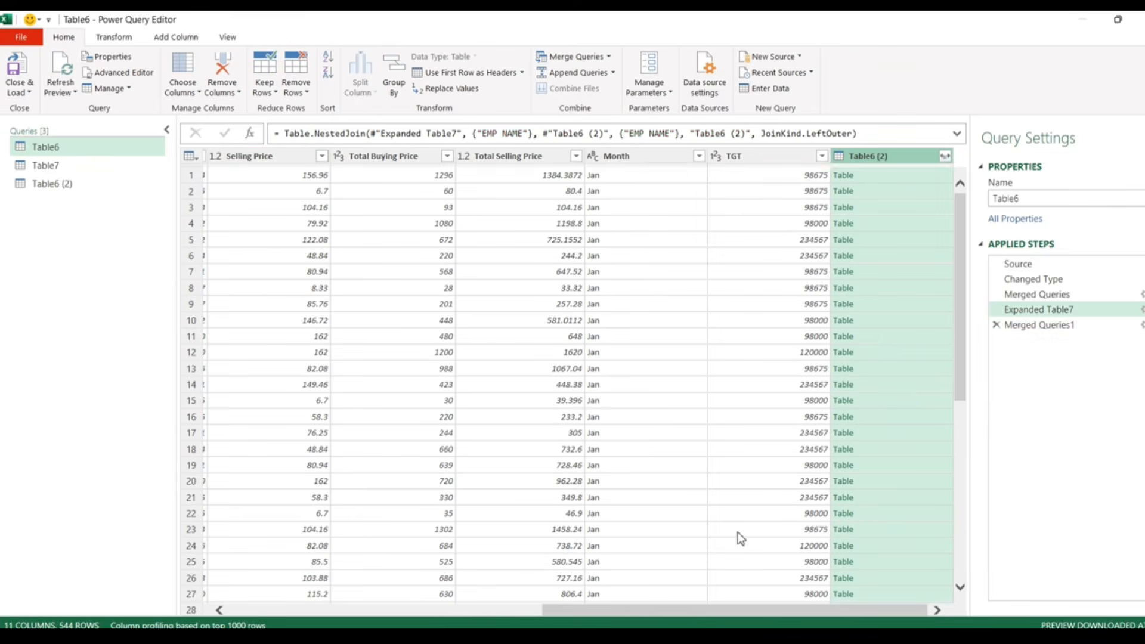
- Expand the merged column, keeping only Total Occurence
click(946, 157)
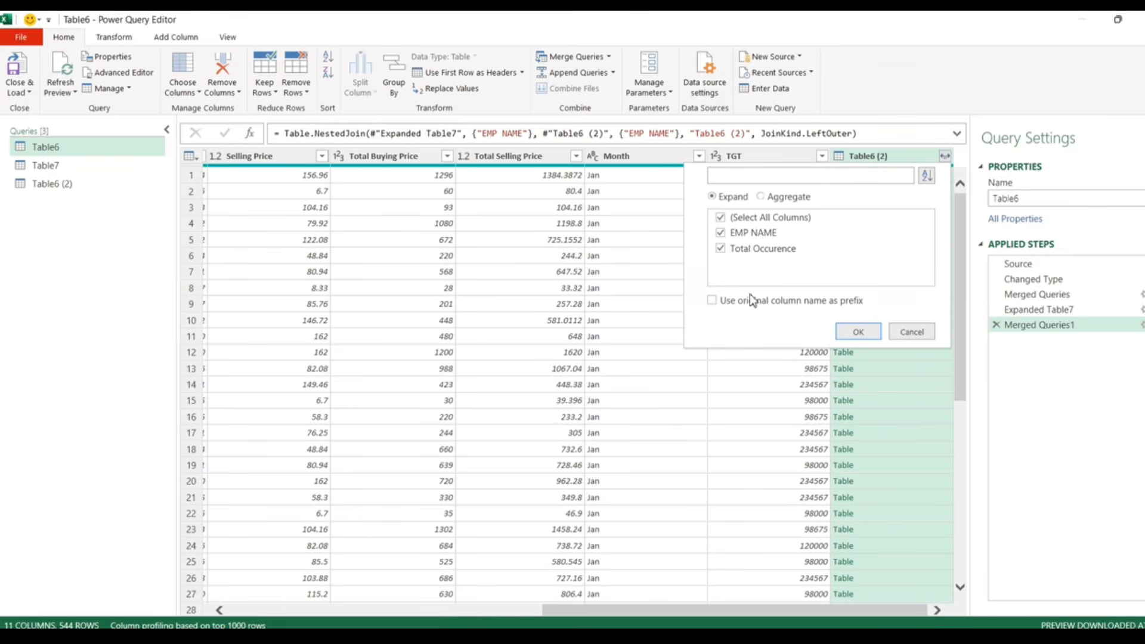
click(750, 218)
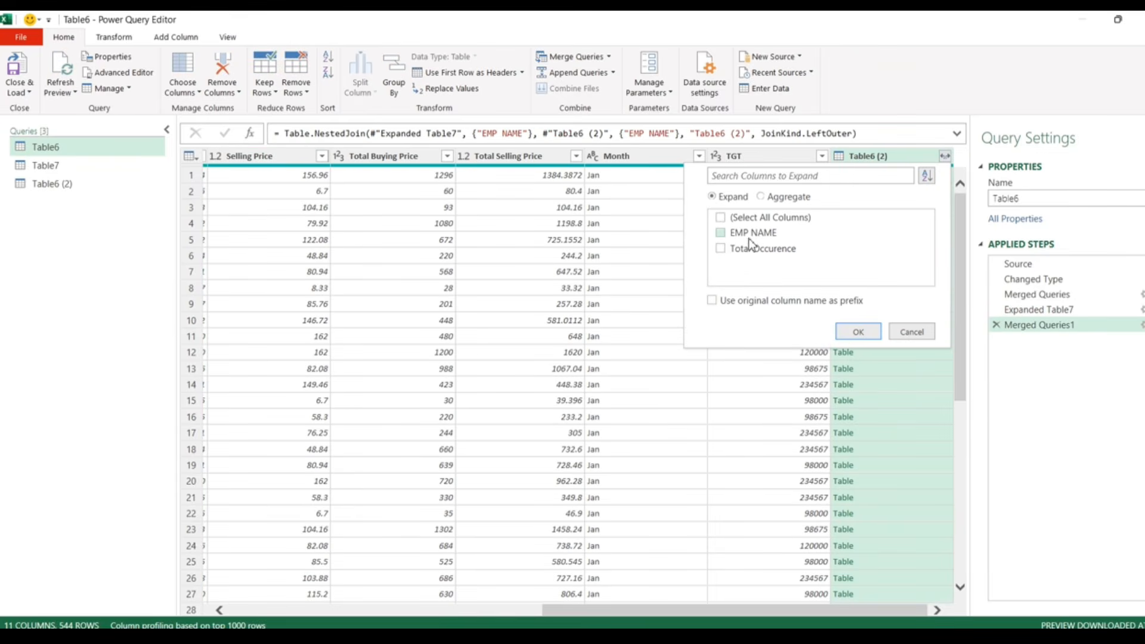
click(854, 329)
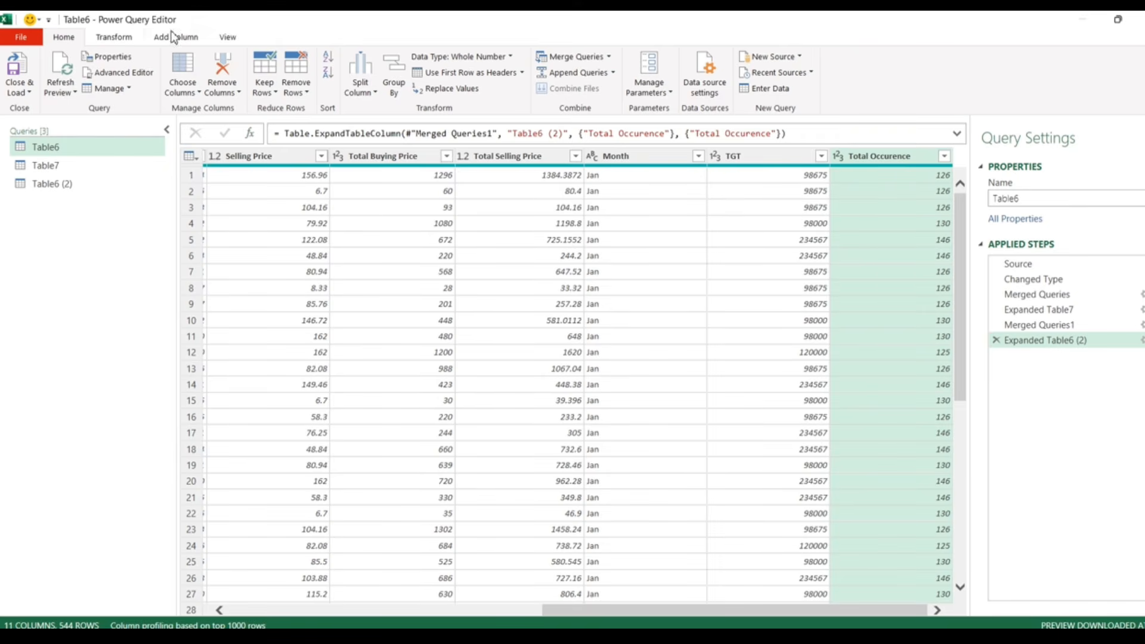
- Add a custom step with formula Table.AddColumn(#"Expanded Table6 (2)", and start the column name
click(250, 133)
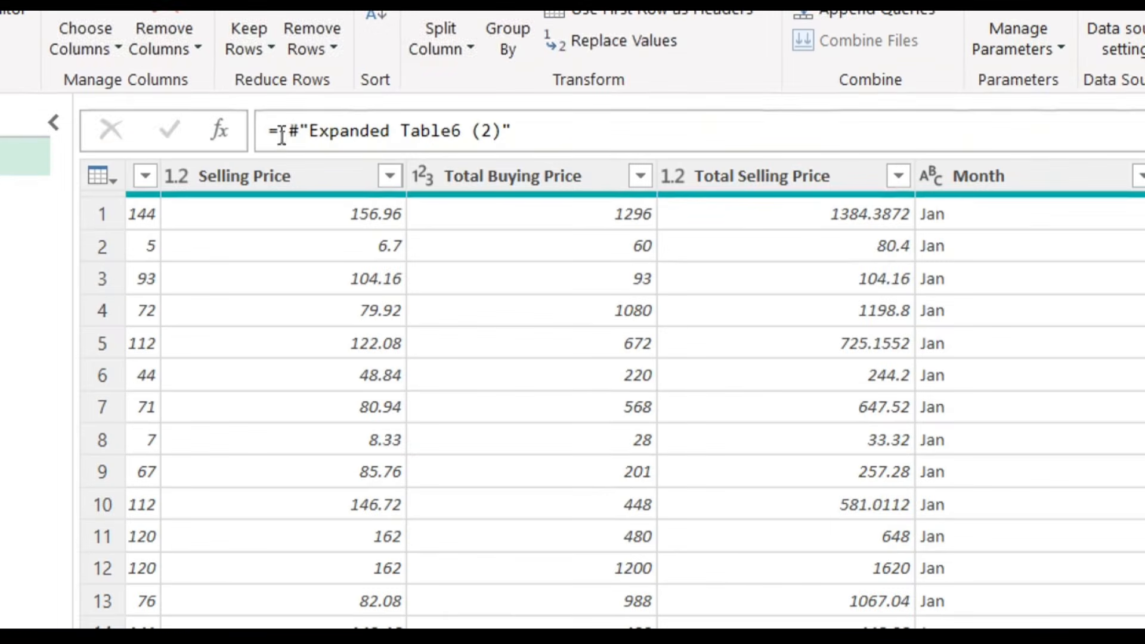
click(279, 134)
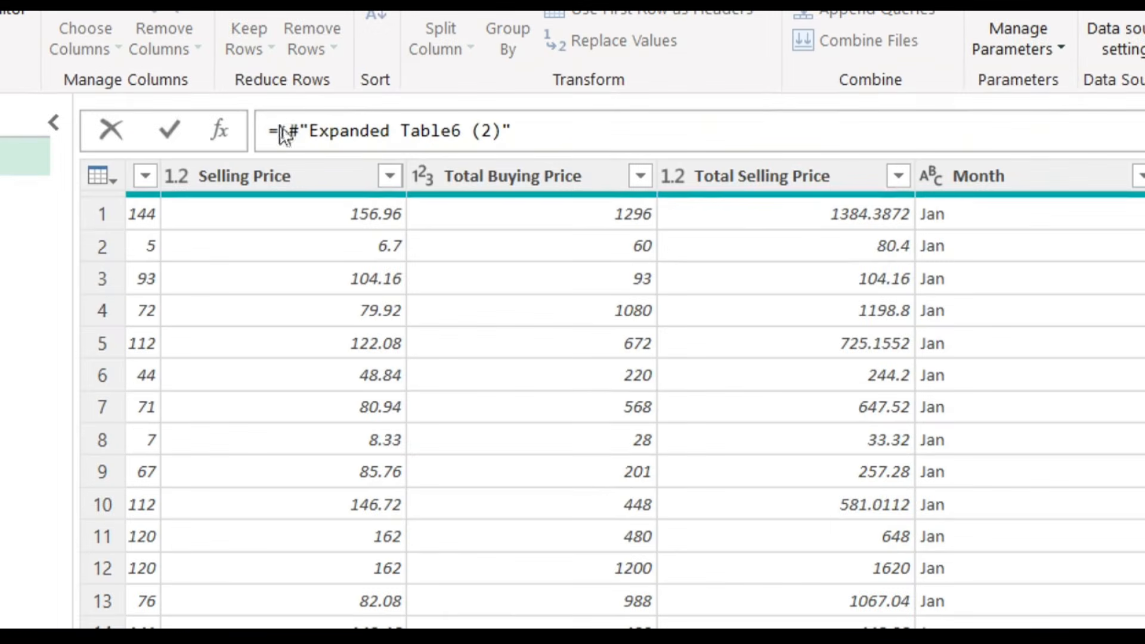
text(tab)
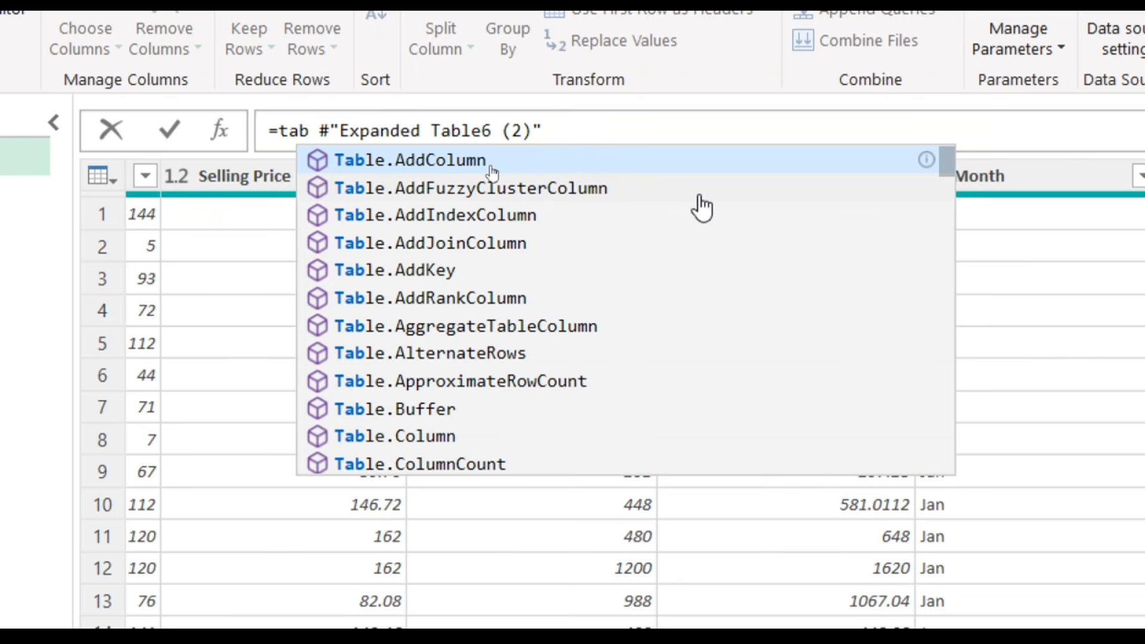
key(Tab)
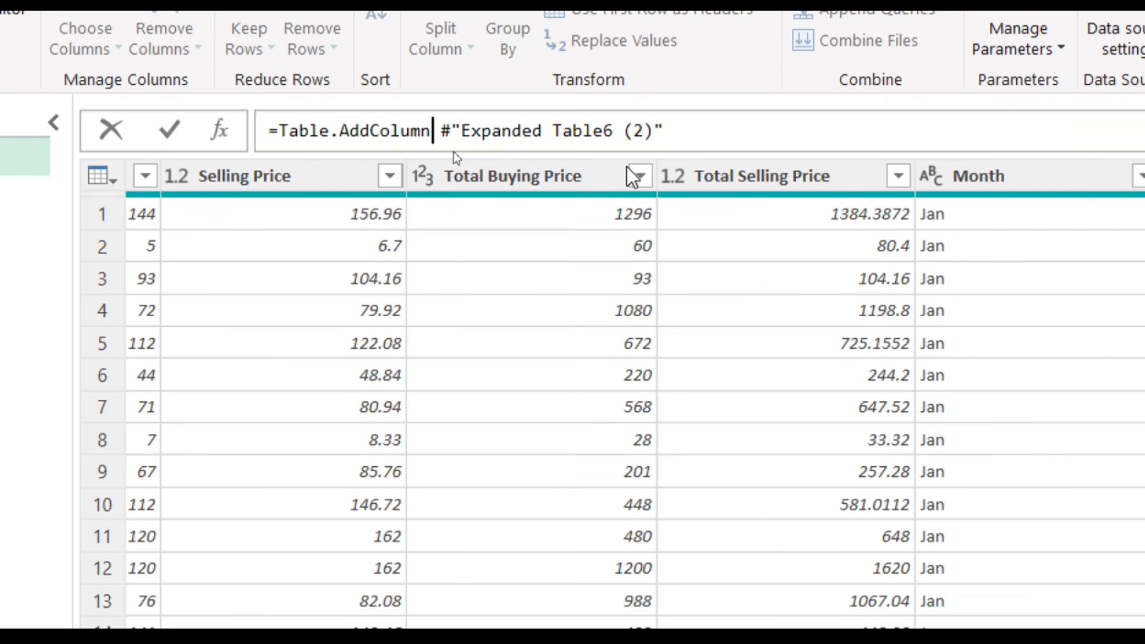
text(()
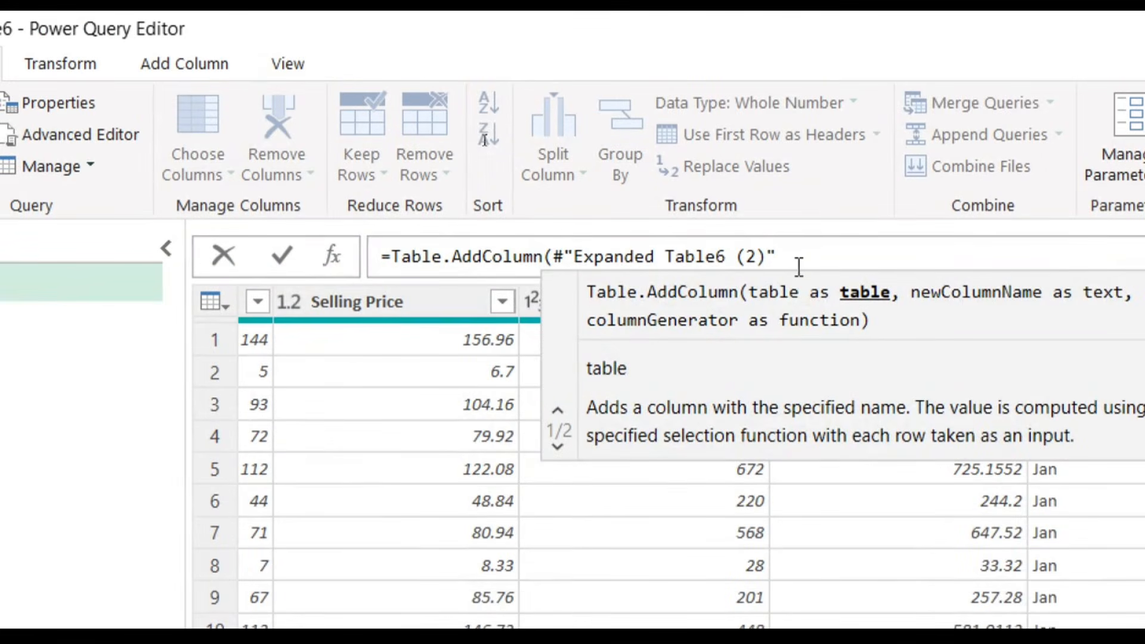
click(798, 265)
text(,)
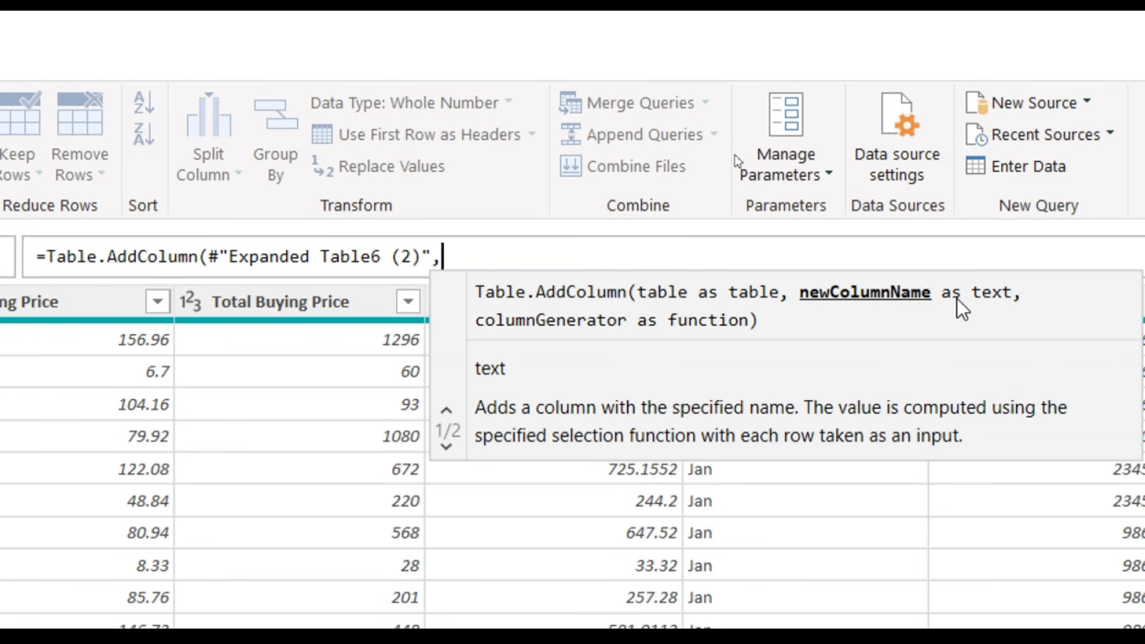
text("")
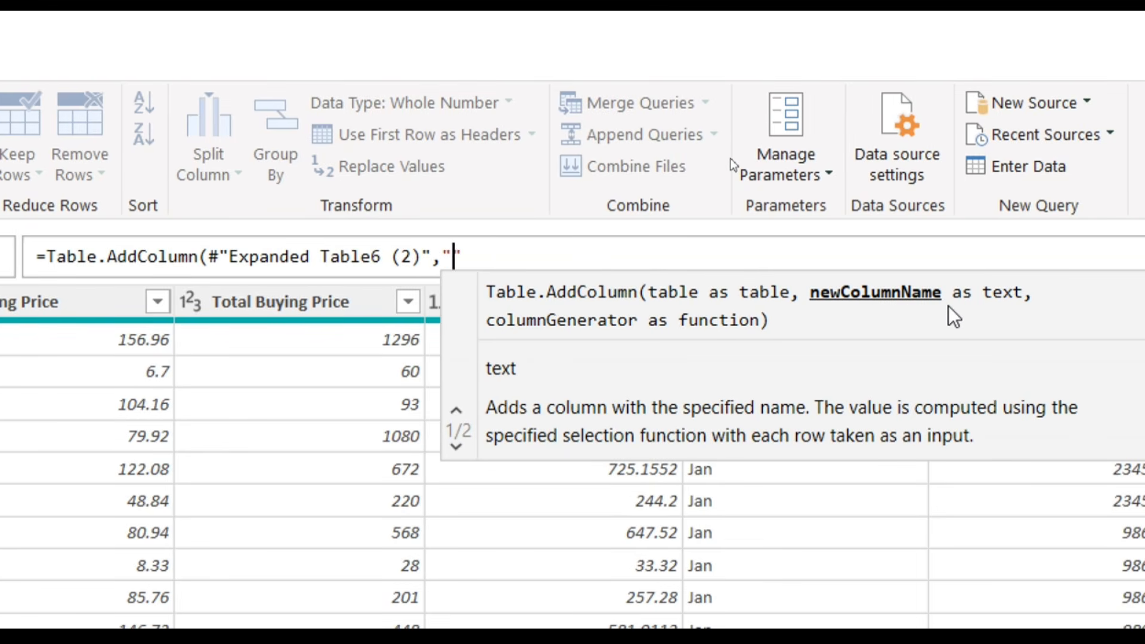
text(T)
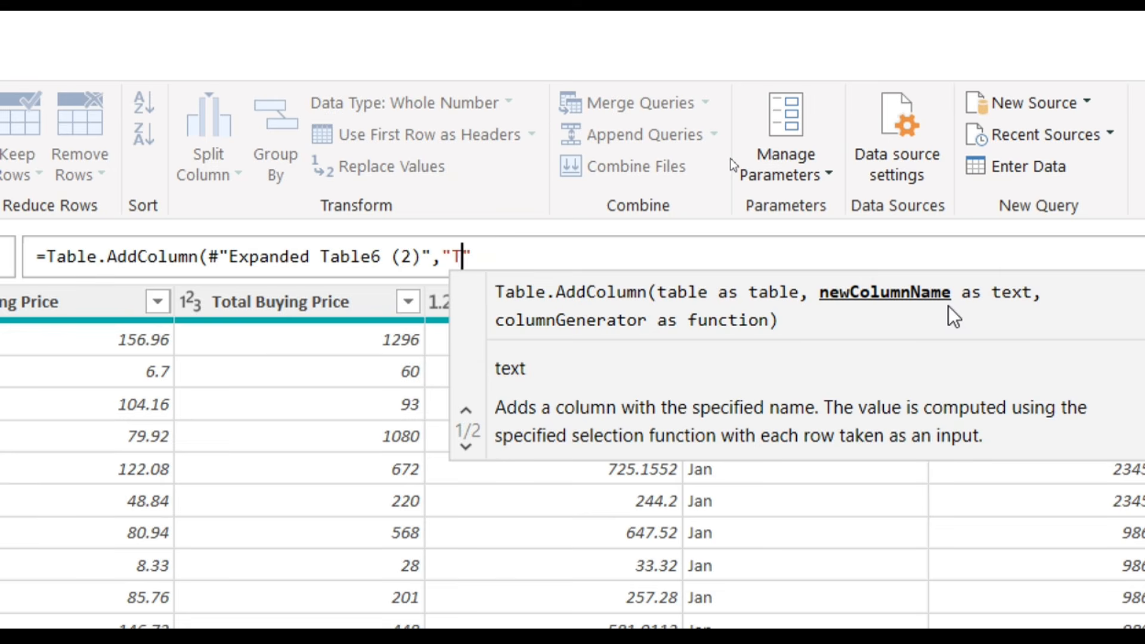
text(grget)
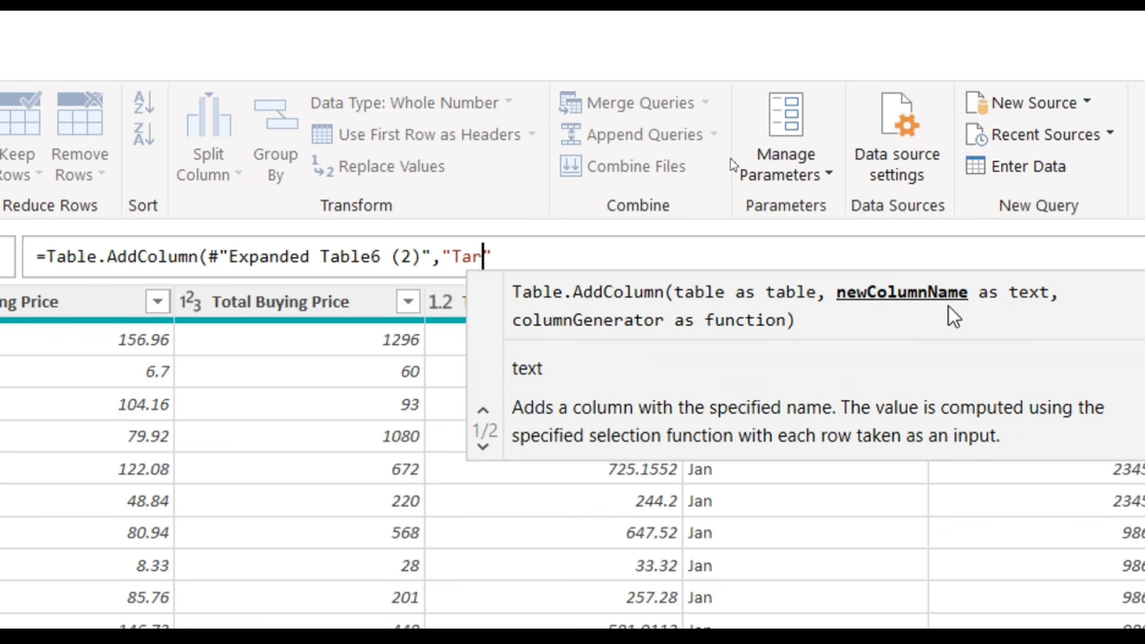
text(,)
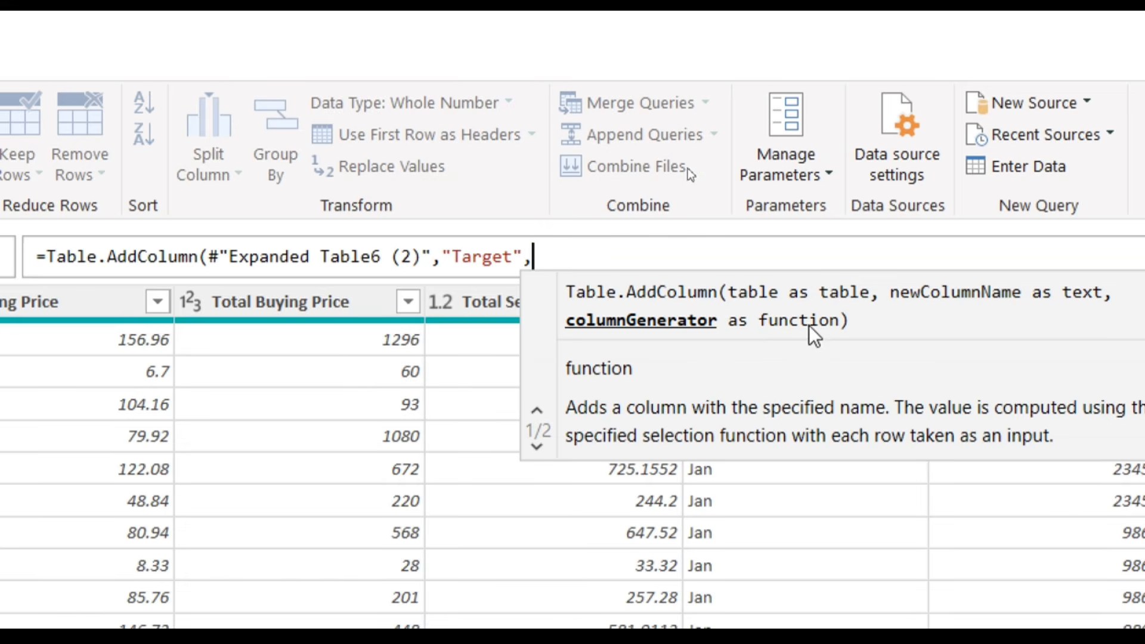
text(each)
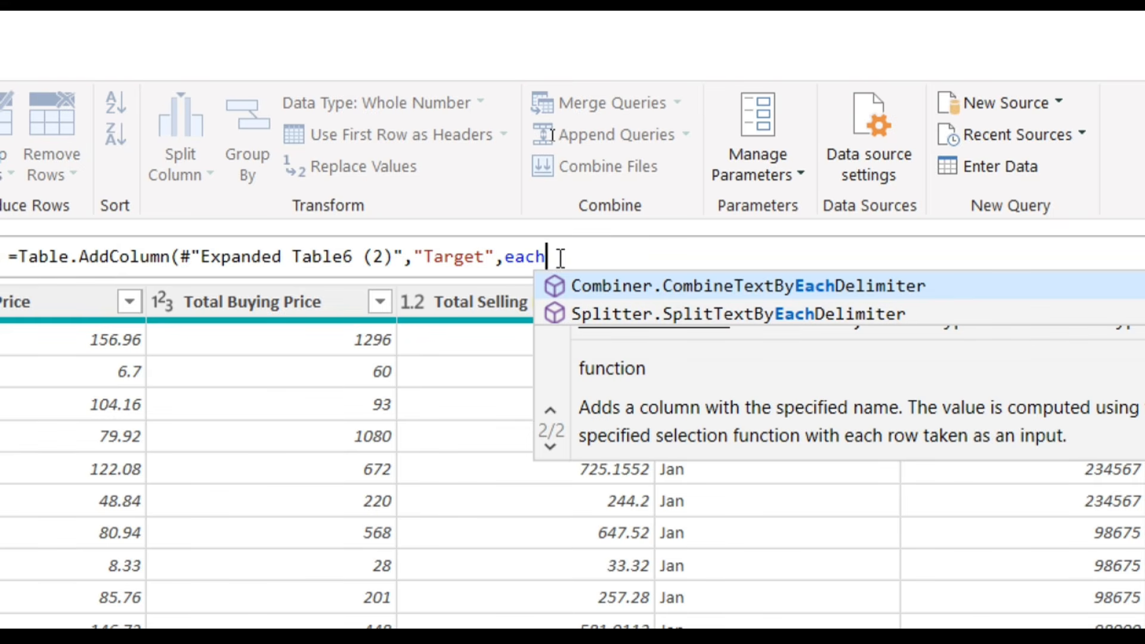
- Fix the Custom1 formula so it reads "Target", each with no stray characters
key(BackSpace)
key(BackSpace)
key(BackSpace)
key(BackSpace)
key(BackSpace)
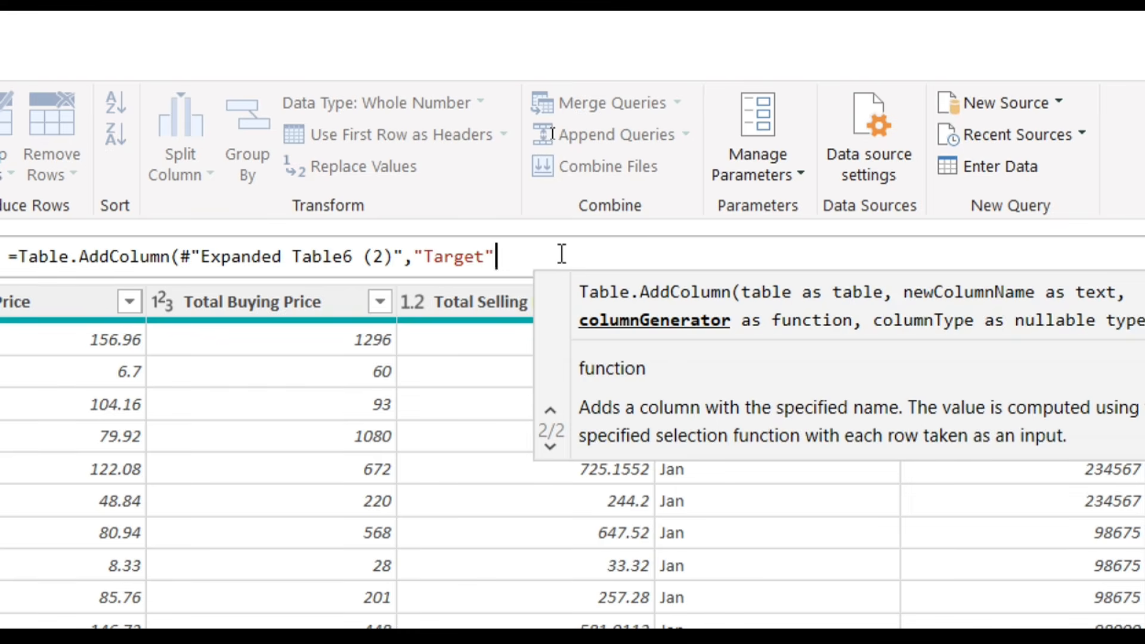
text(,)
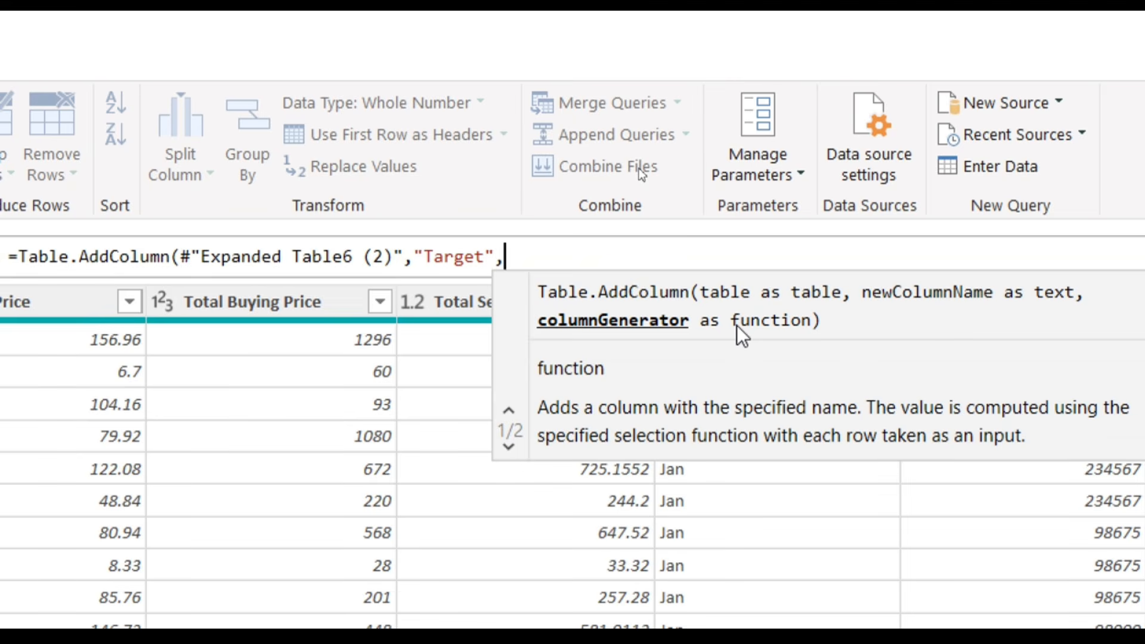
text(each)
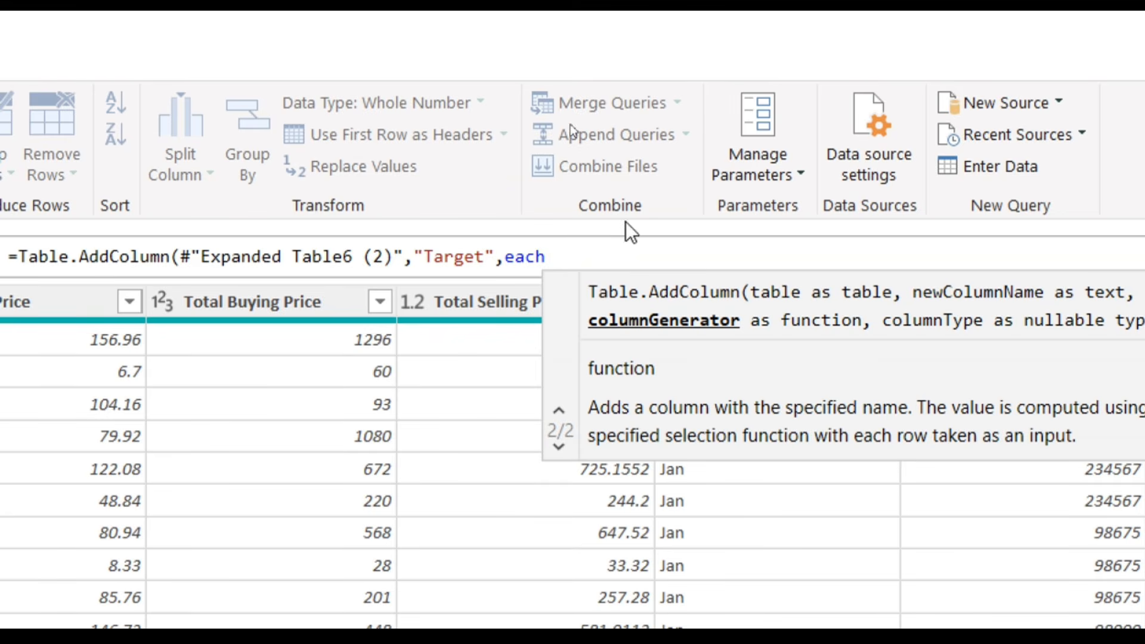
key(BackSpace)
click(333, 257)
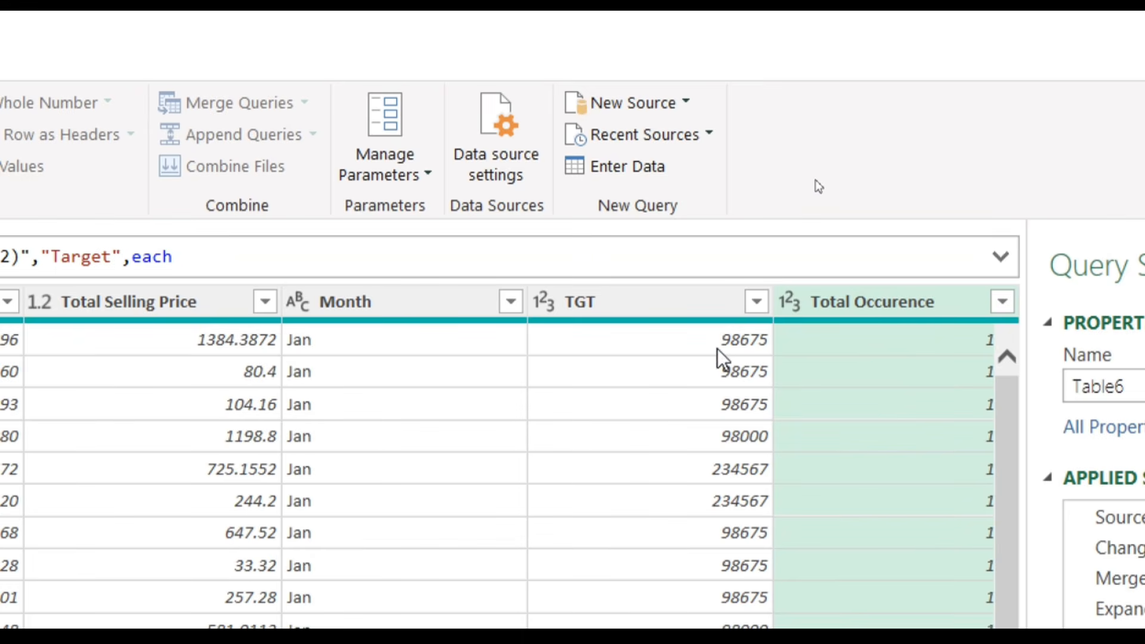
- Finish the formula with [TGT]/[Total Occurence]) and commit it to create the Target column
click(183, 252)
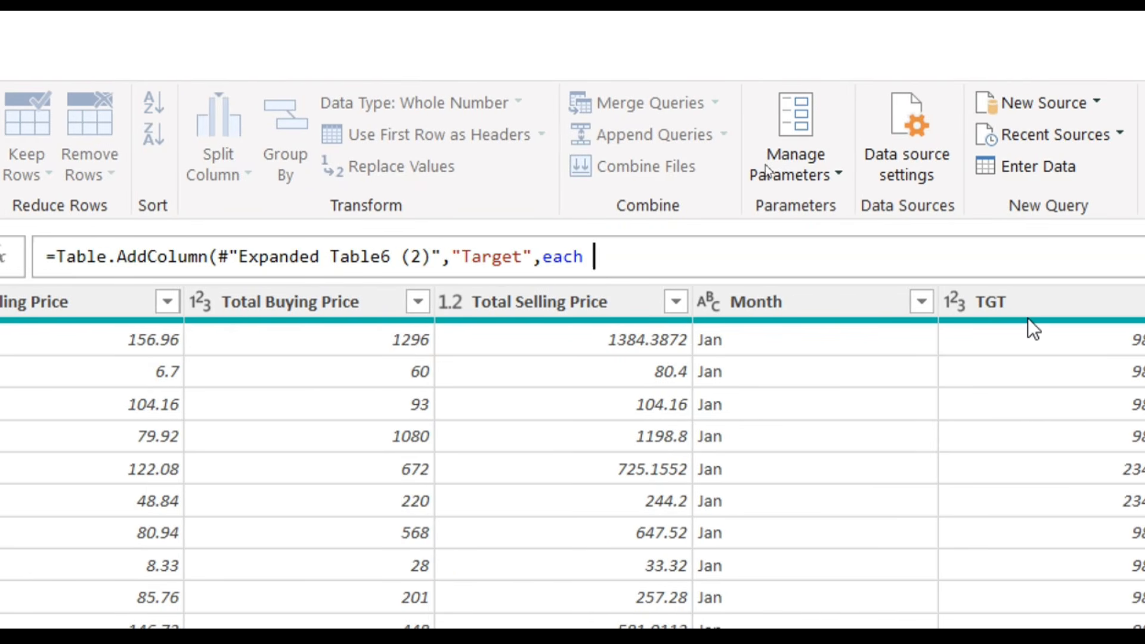
text([TGT)
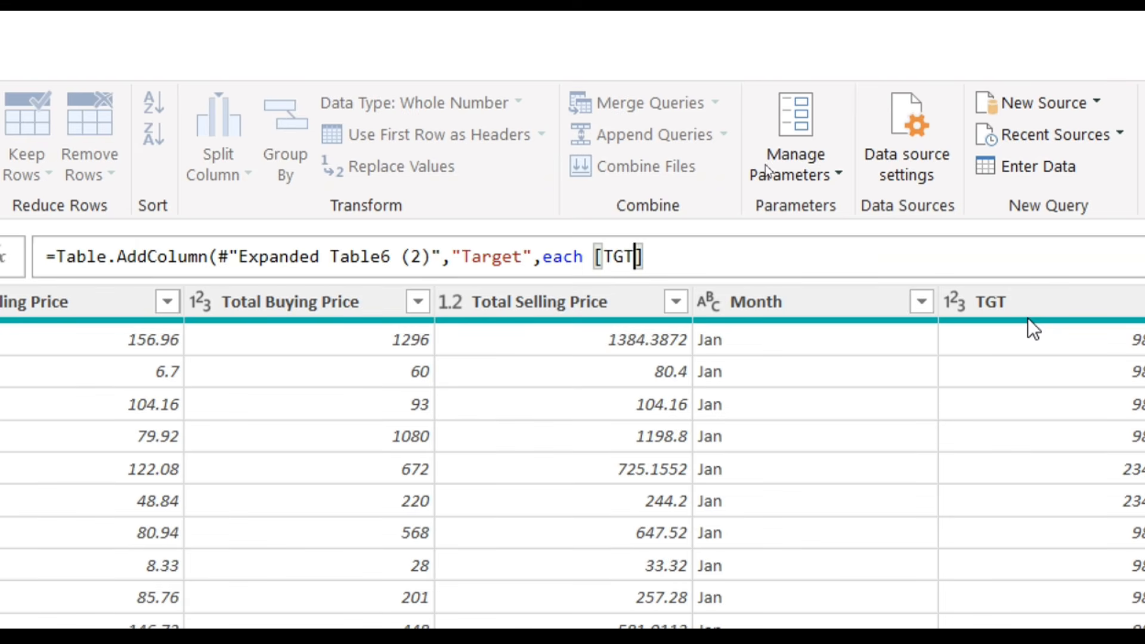
key(Right)
text(/)
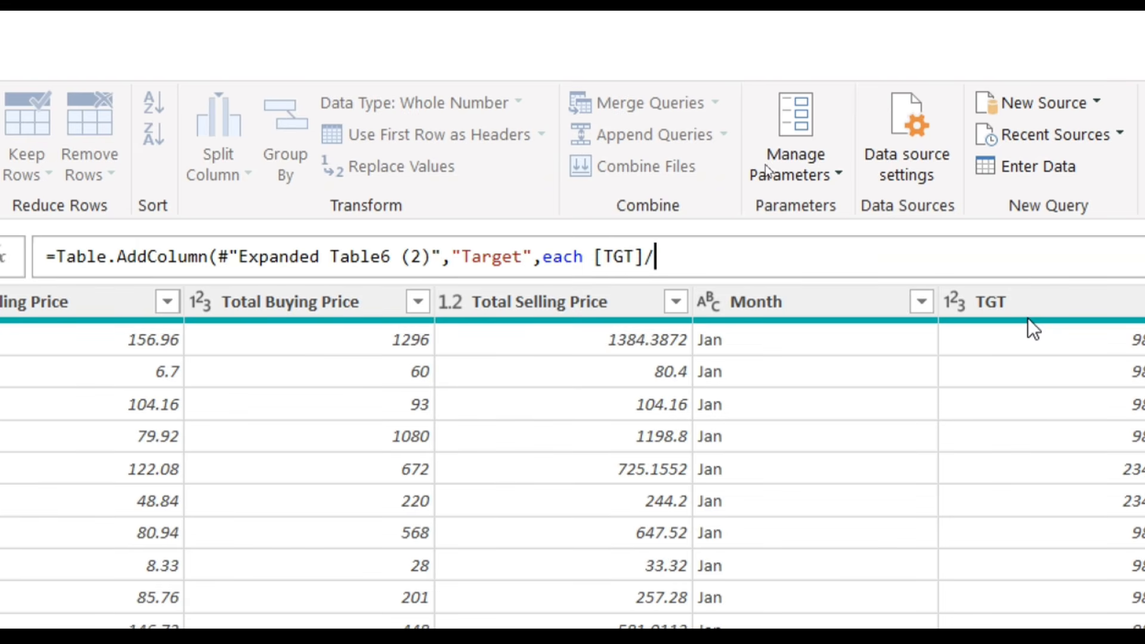
text([TOTAL)
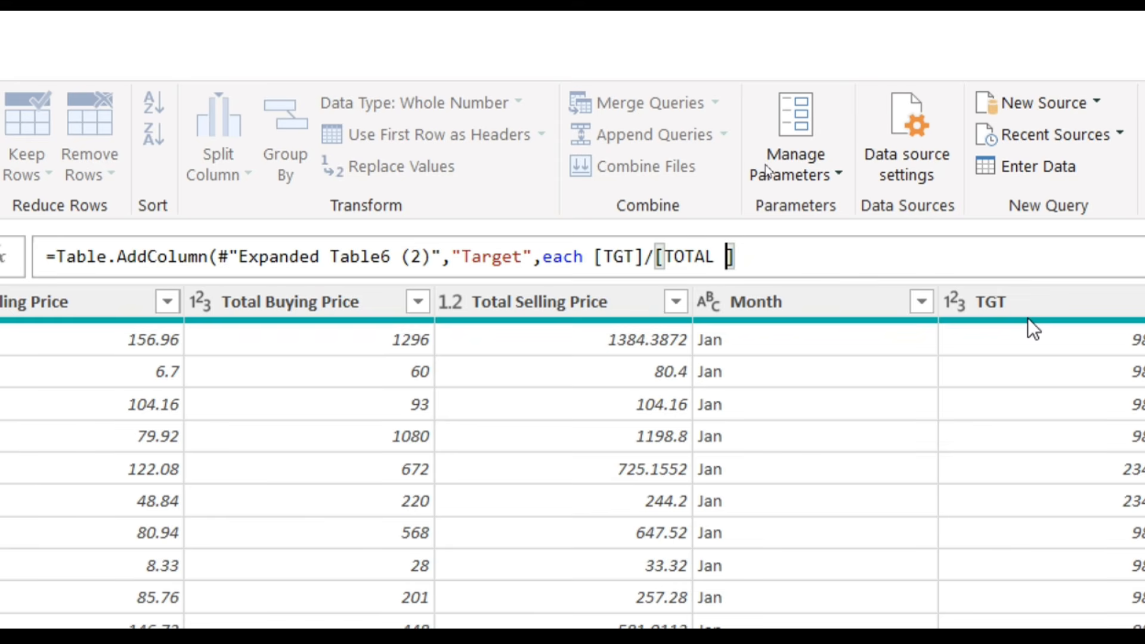
key(BackSpace)
key(BackSpace)
key(BackSpace)
key(BackSpace)
key(BackSpace)
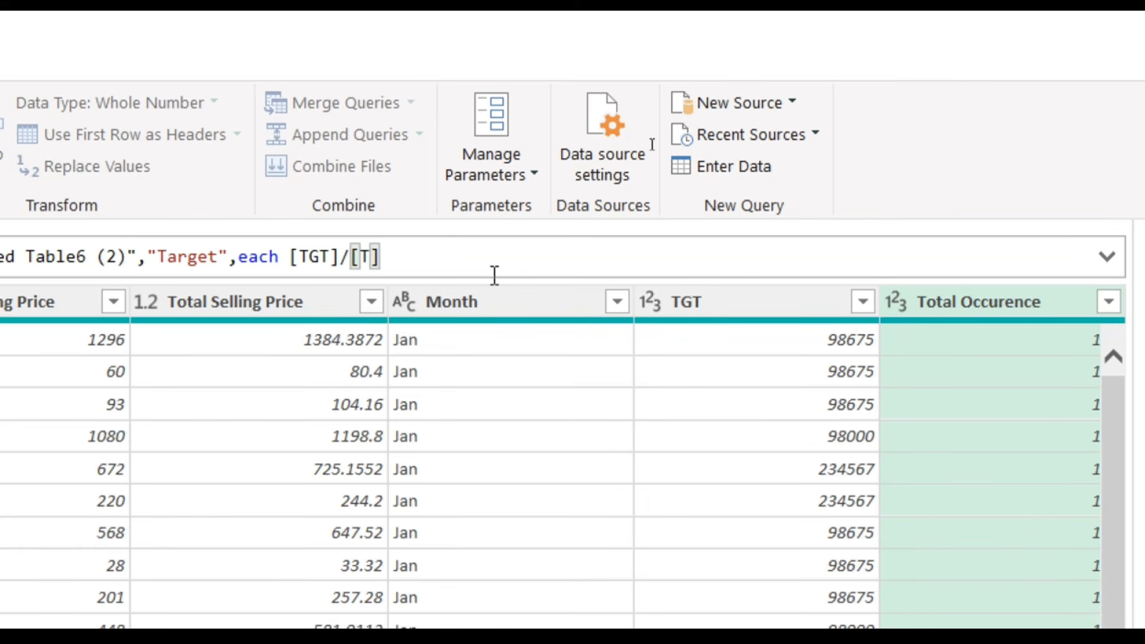
text(O)
key(BackSpace)
text(otal Occ)
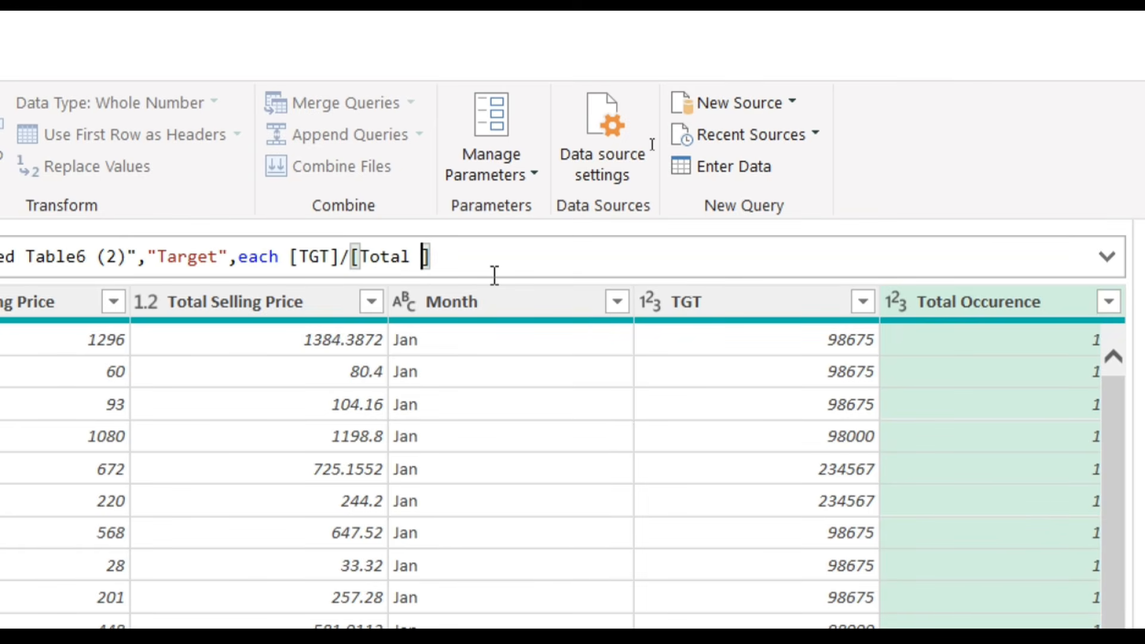
text(urence])
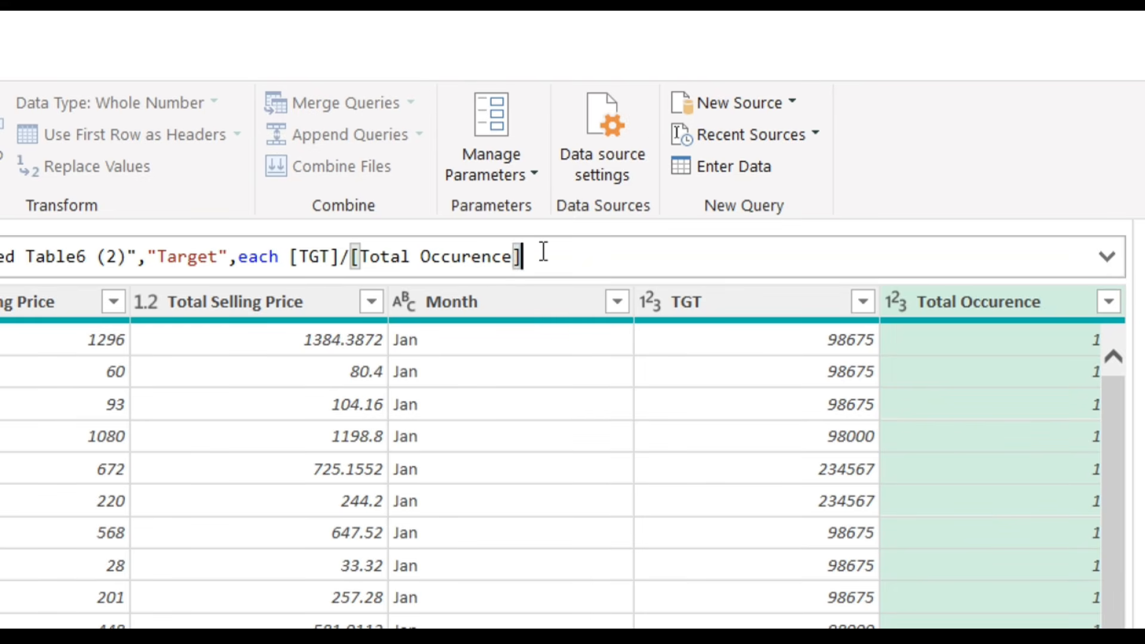
text())
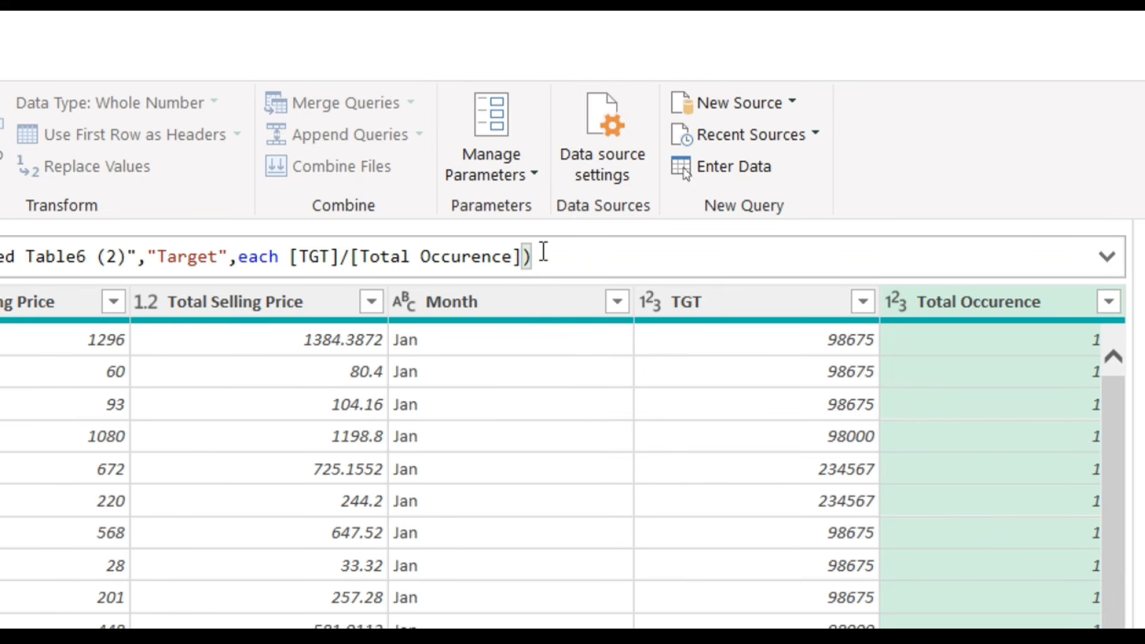
key(Return)
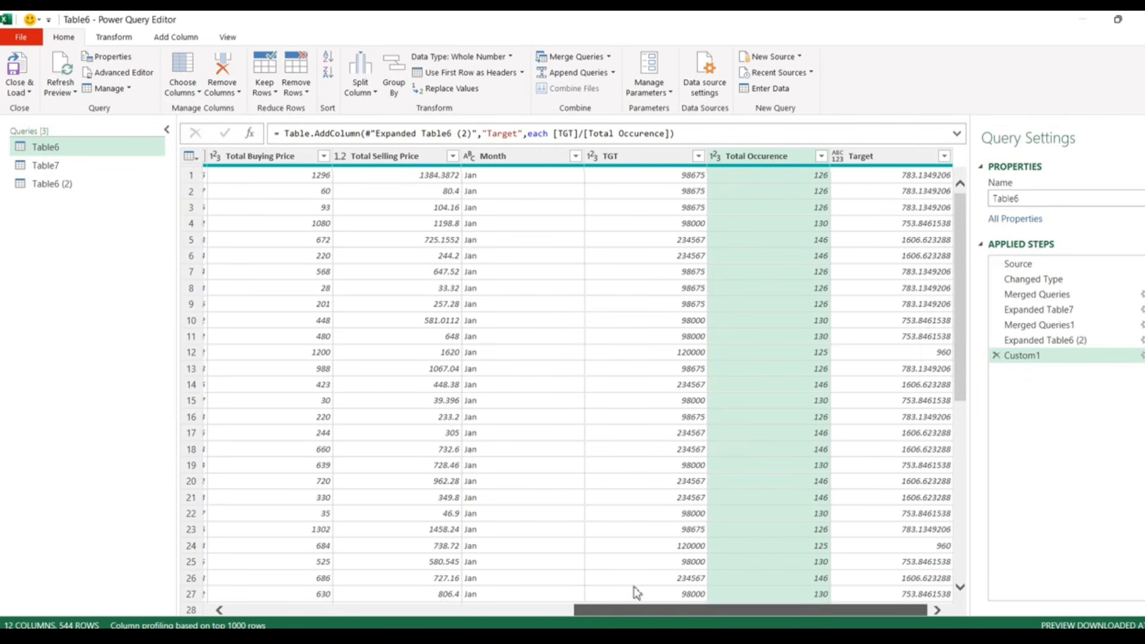
- Choose Close & Load from the Home ribbon to load the queries into Excel
drag(637, 610, 286, 609)
click(23, 93)
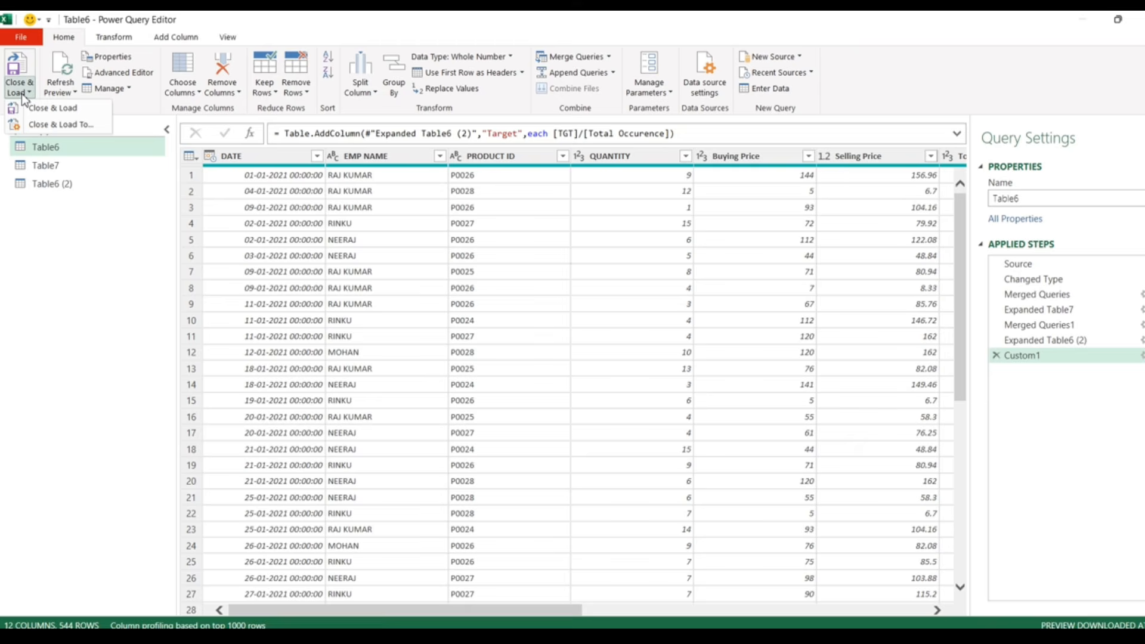
click(52, 110)
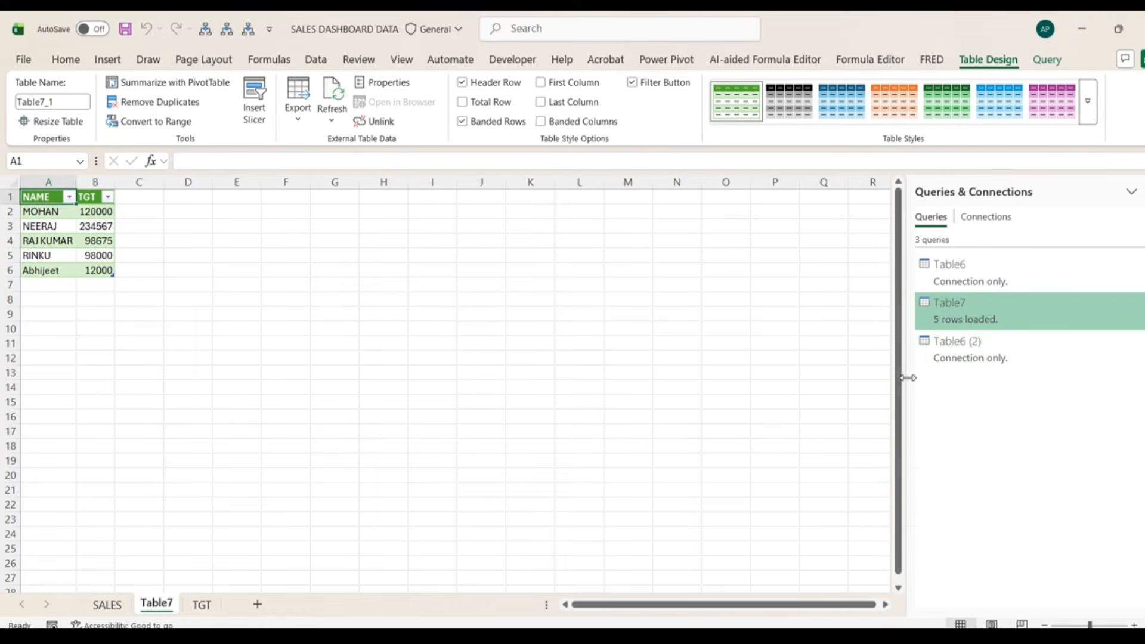
- Load the Table6 (2) query as a table on a new worksheet
click(946, 341)
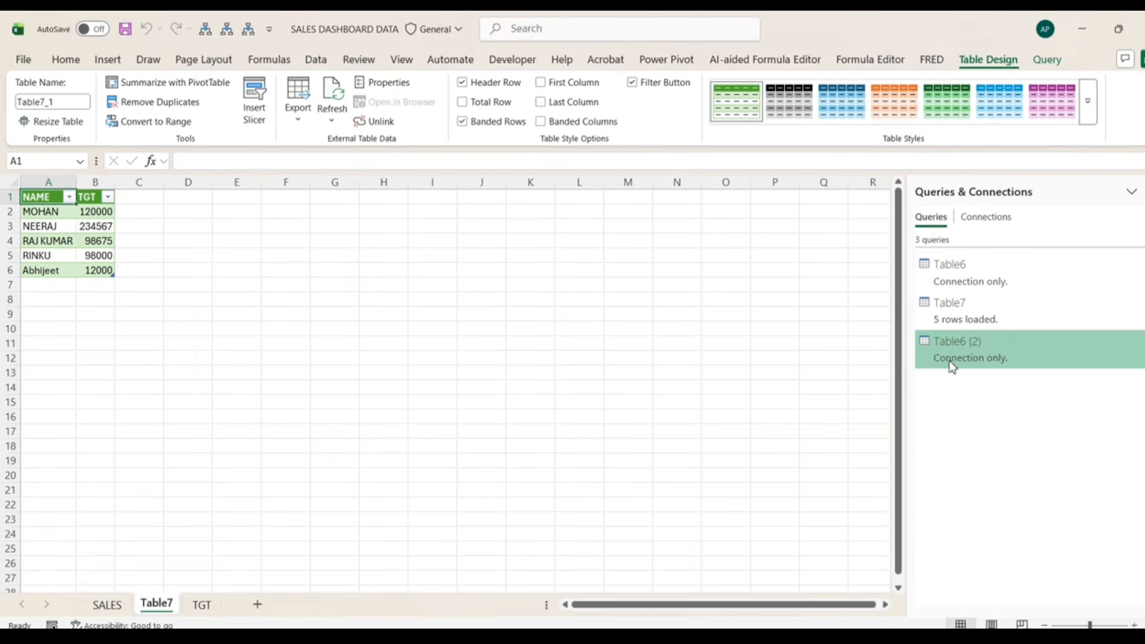
click(967, 283)
right_click(964, 351)
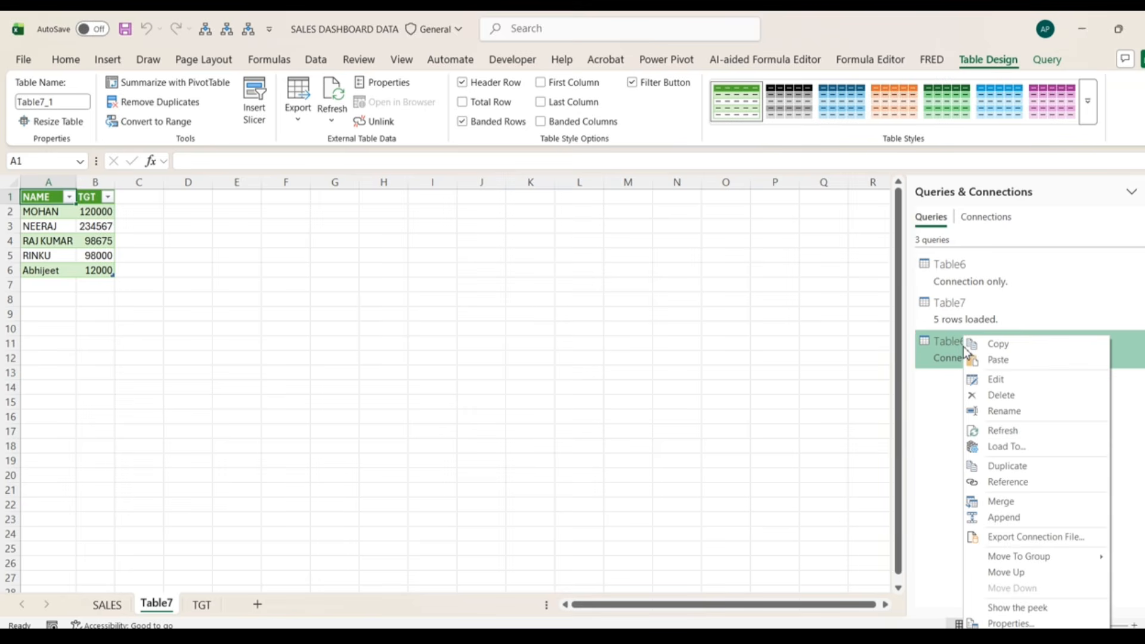
click(1004, 447)
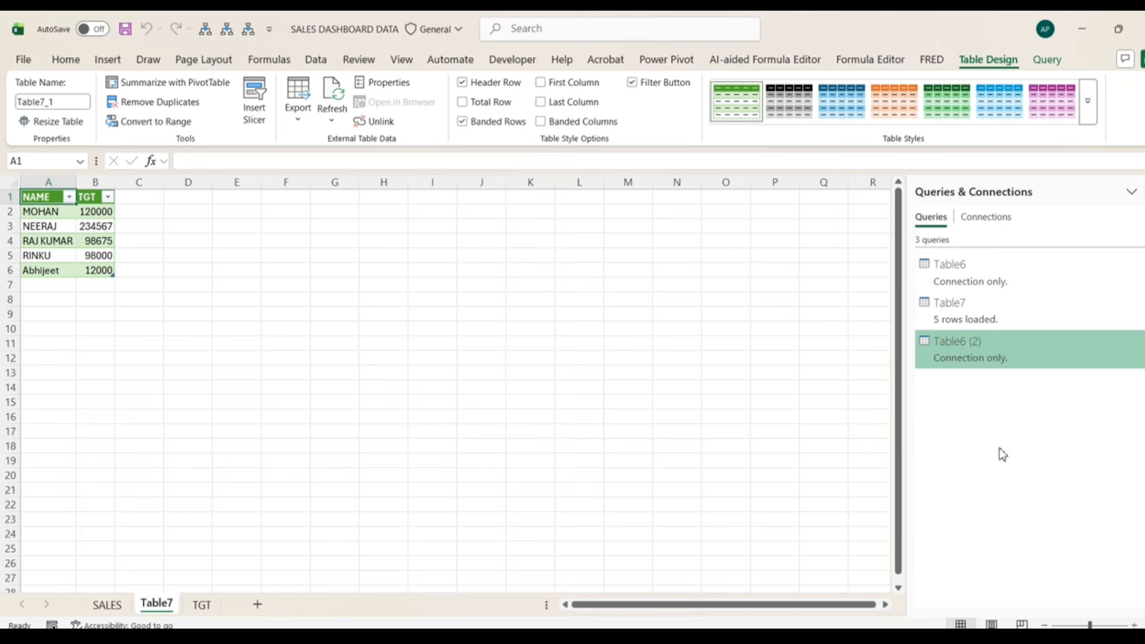
click(541, 331)
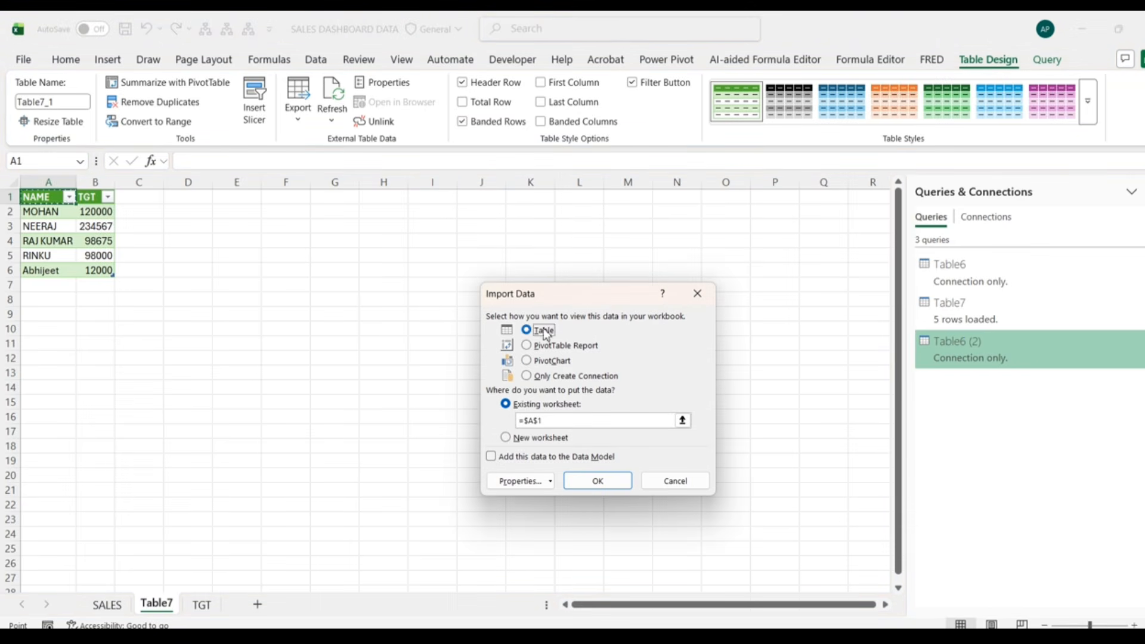
click(533, 439)
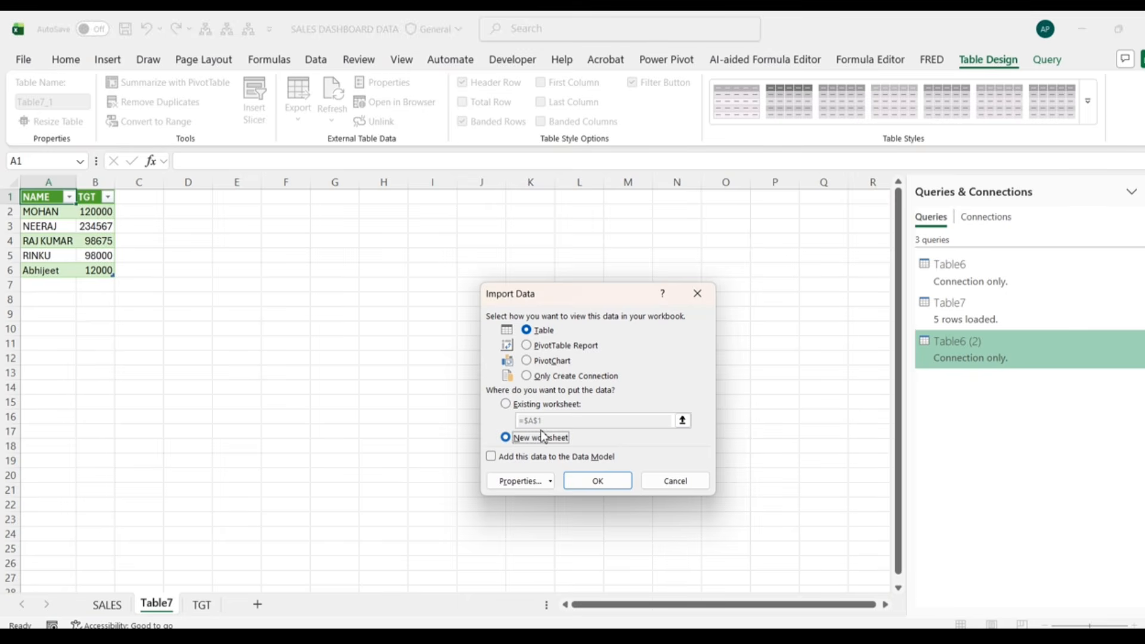
click(586, 481)
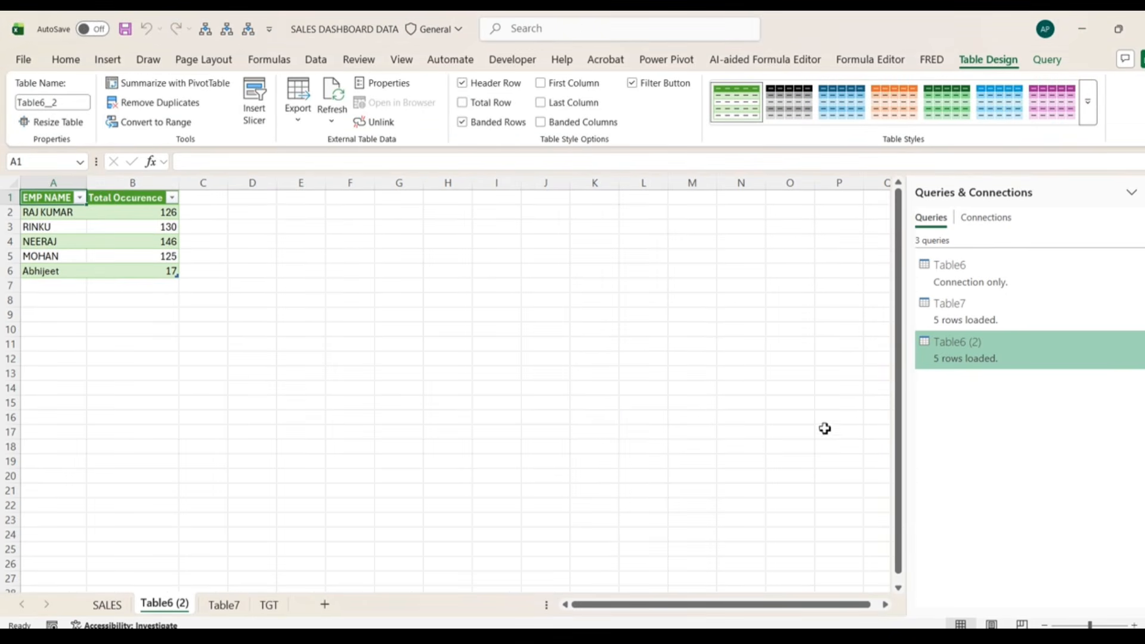
- Load the Table6 query as a table on a new worksheet
click(972, 277)
right_click(970, 274)
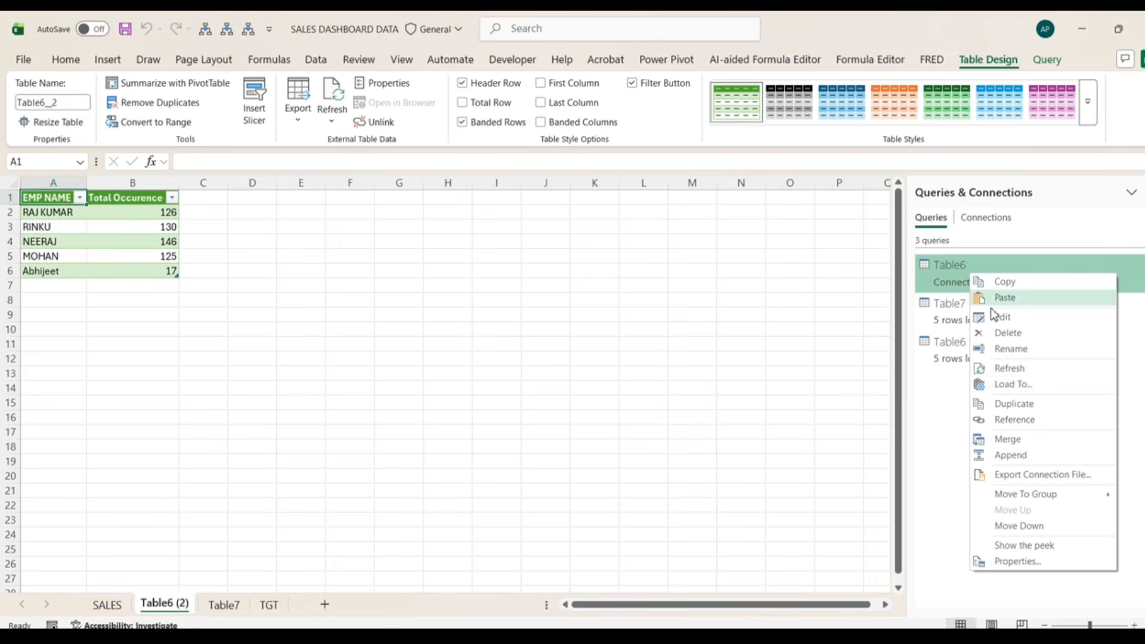
click(1006, 386)
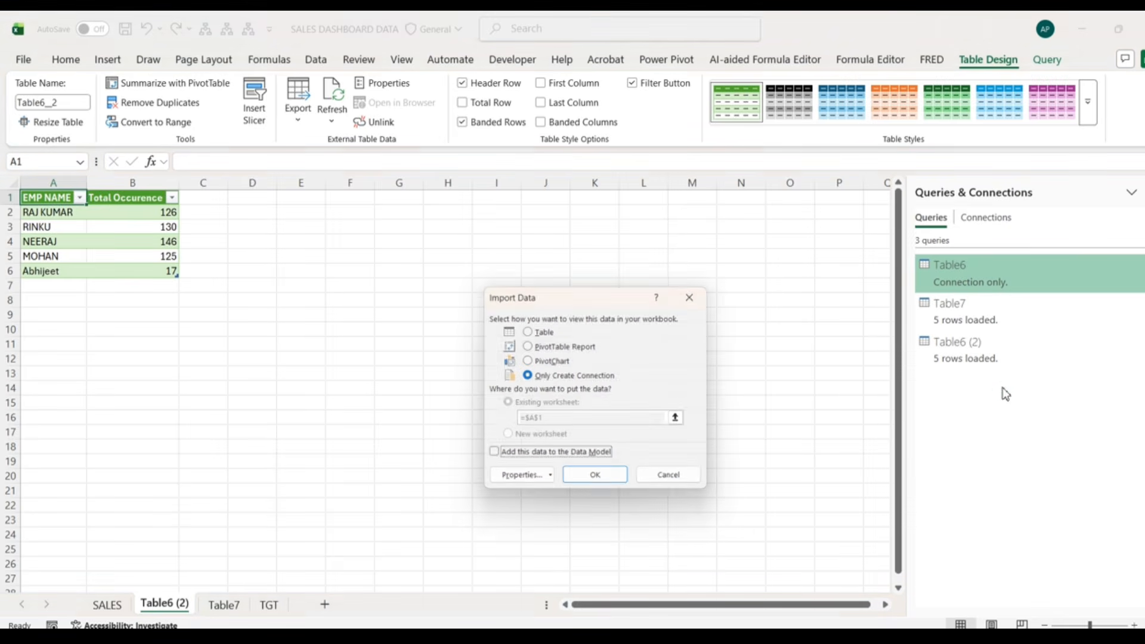
click(541, 331)
click(528, 440)
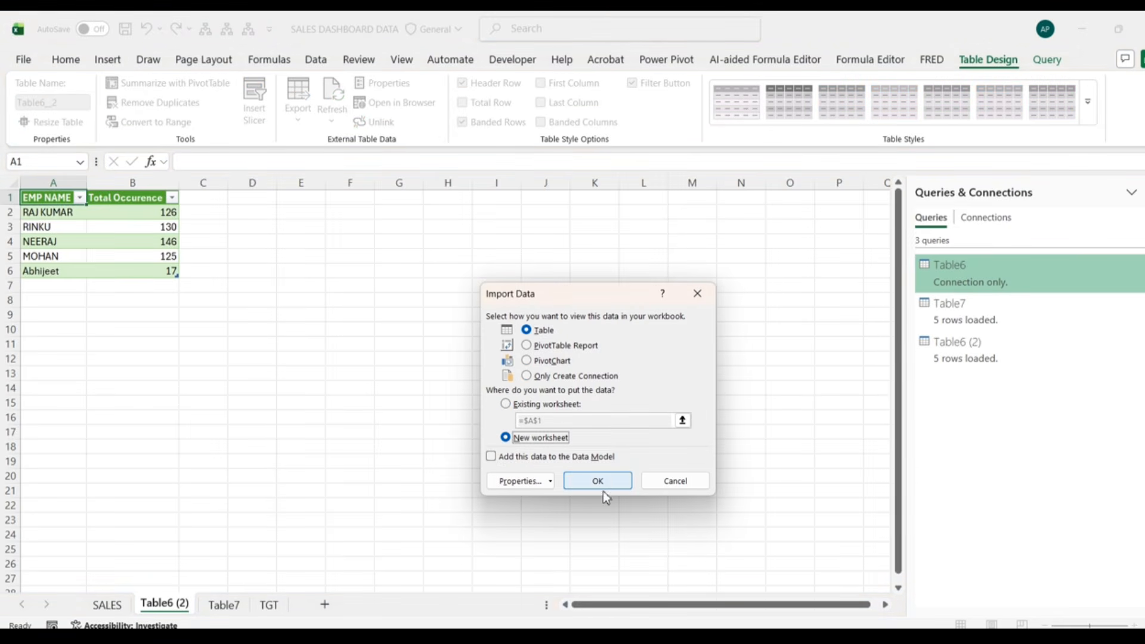
click(606, 485)
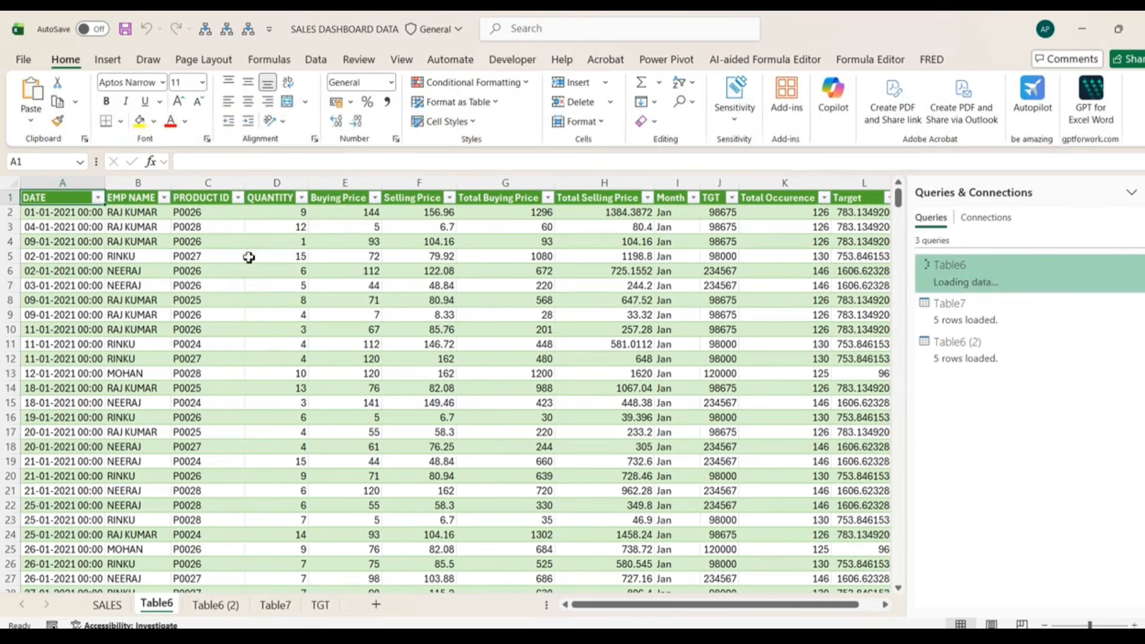
- Filter Table6's EMP NAME column to show only one employee's rows
scroll(668, 610, right, 1)
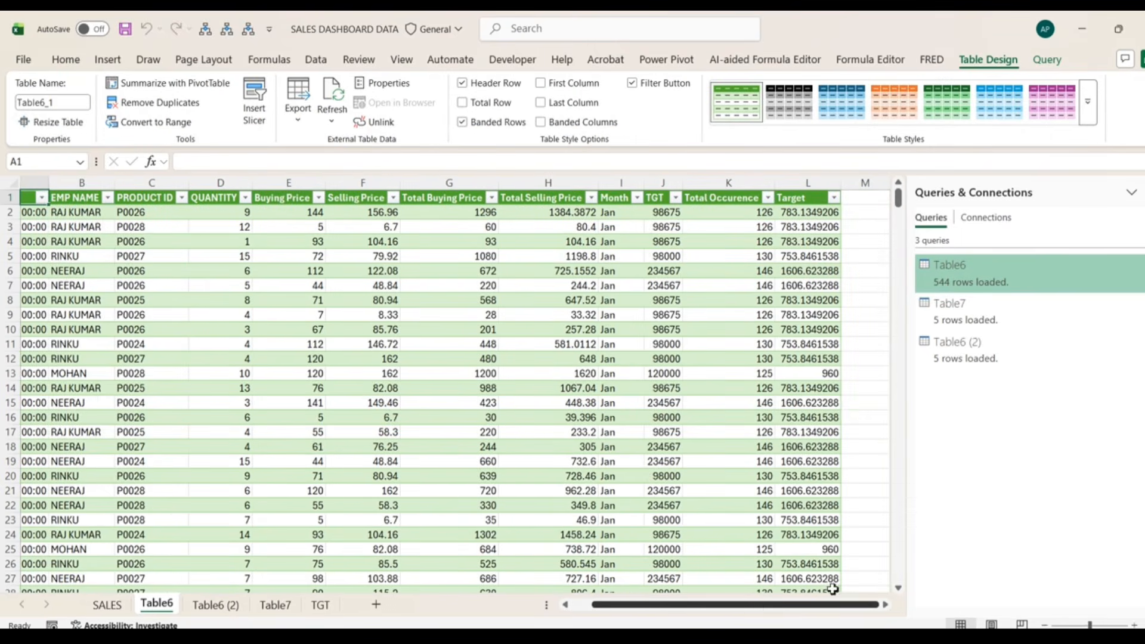
click(804, 218)
scroll(805, 218, left, 1)
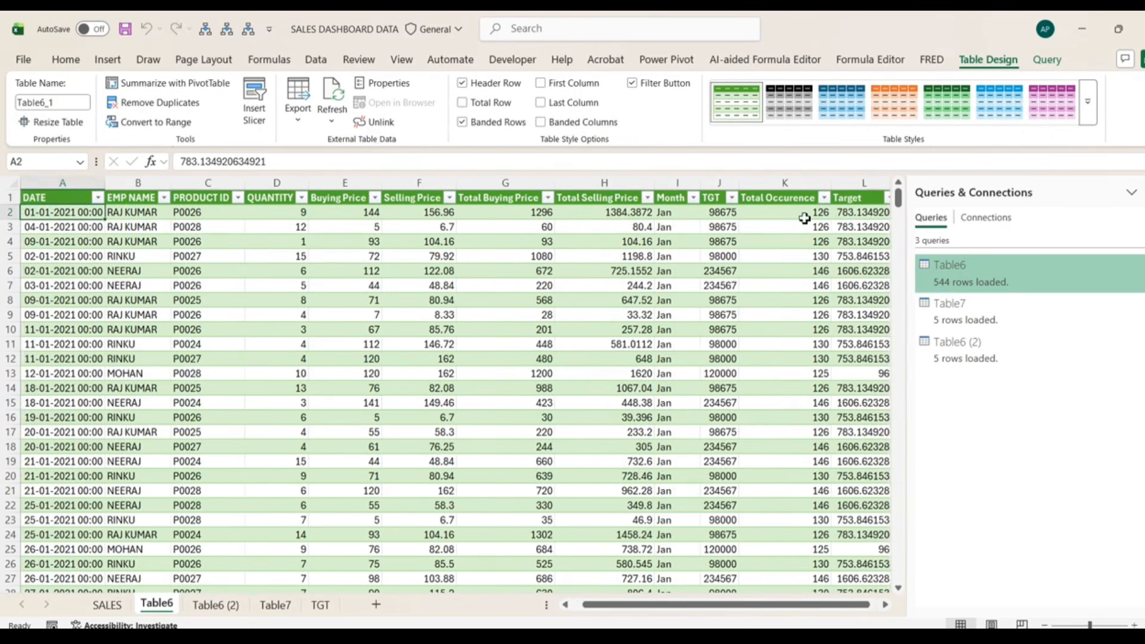
key(ctrl+Home)
key(Right)
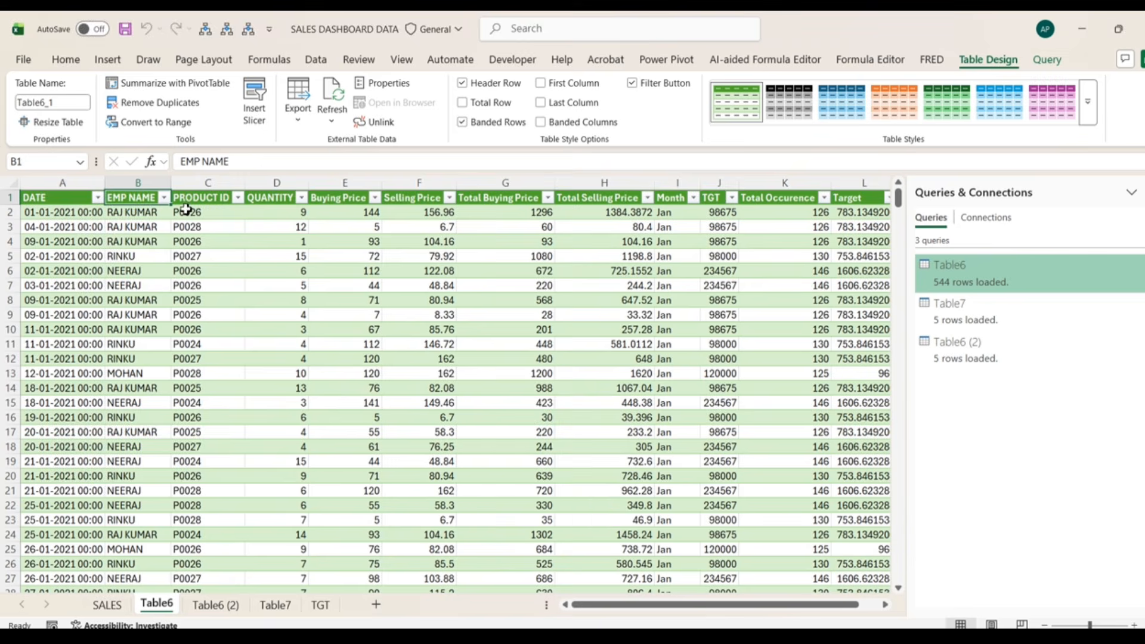
click(164, 198)
click(67, 394)
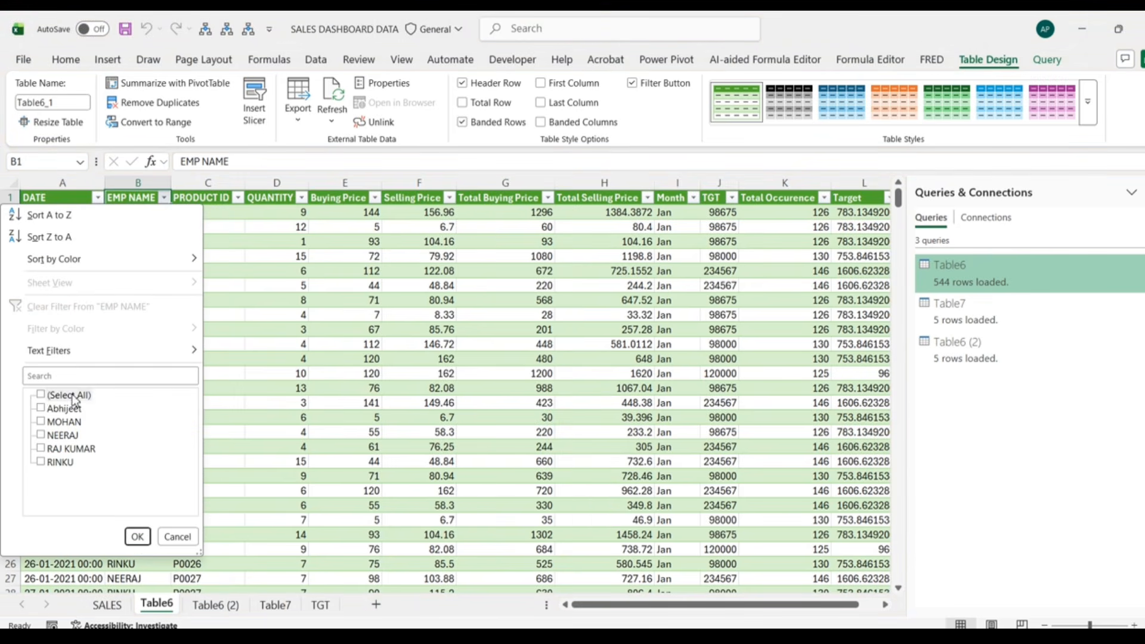
click(70, 449)
click(137, 536)
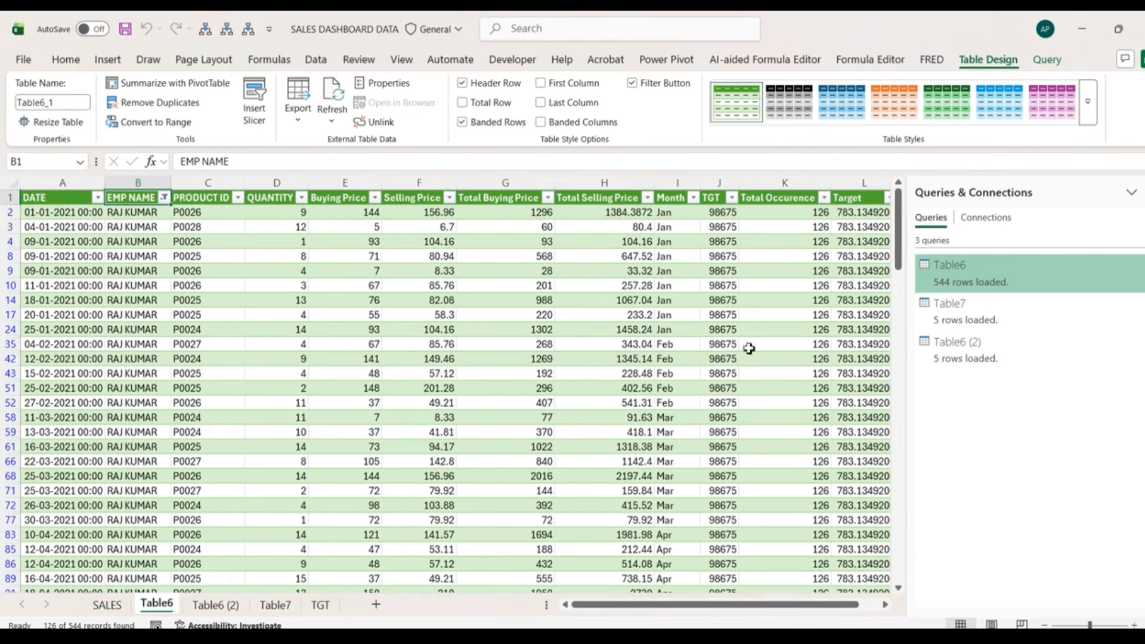
- Check that employee's 126 Target values (783.1349206 each, summing to 98675), then go to SALES
click(862, 214)
key(ctrl+shift+Down)
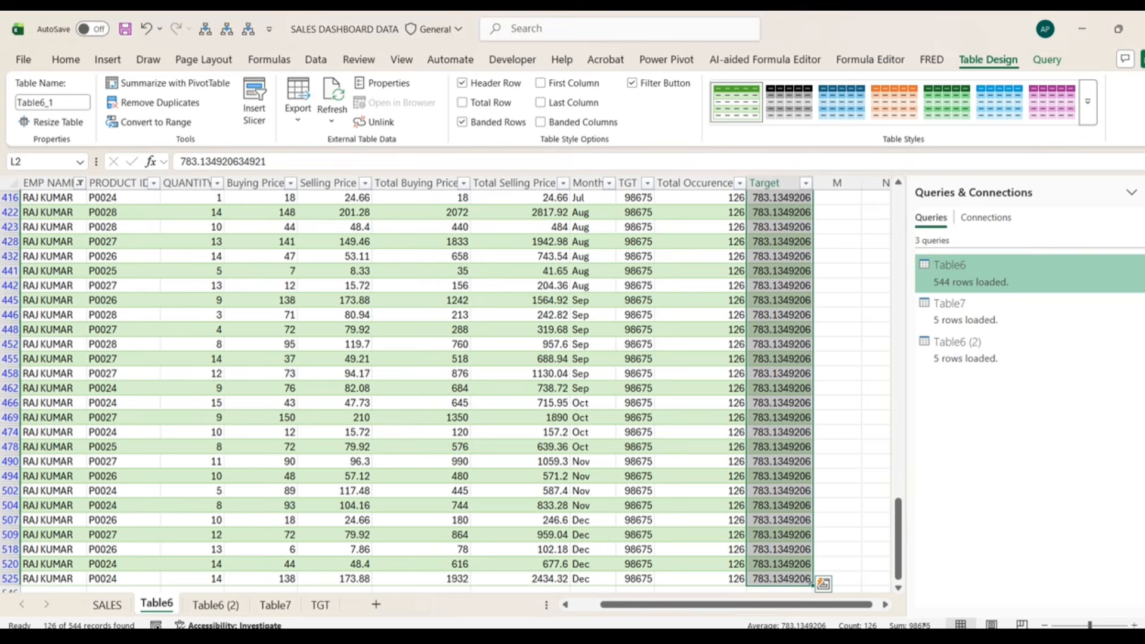
key(ctrl+q)
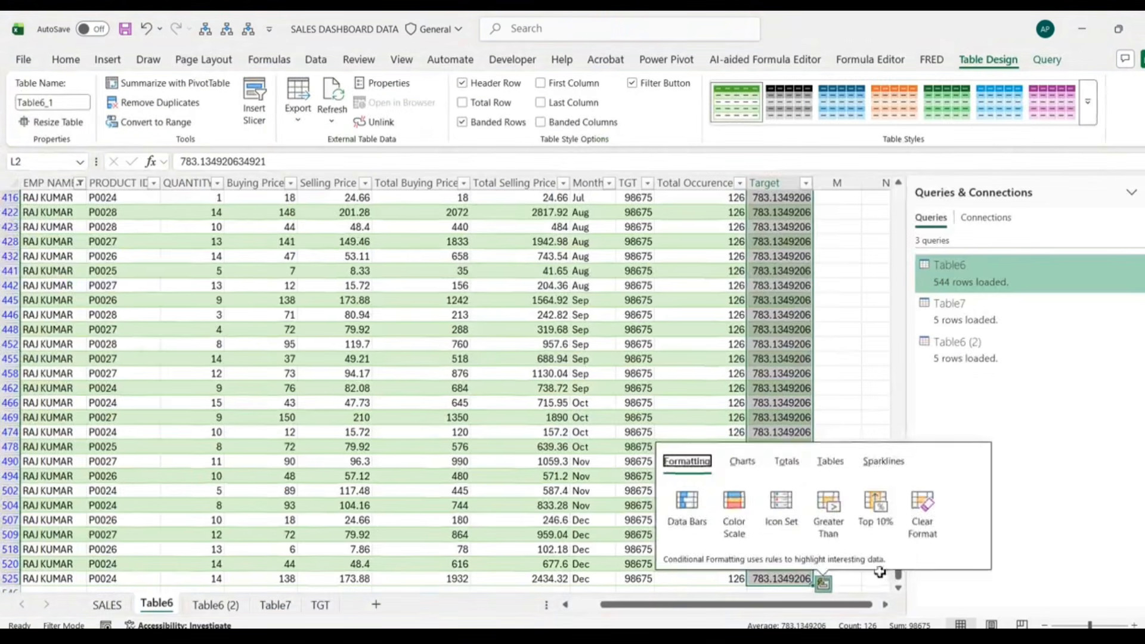
key(Escape)
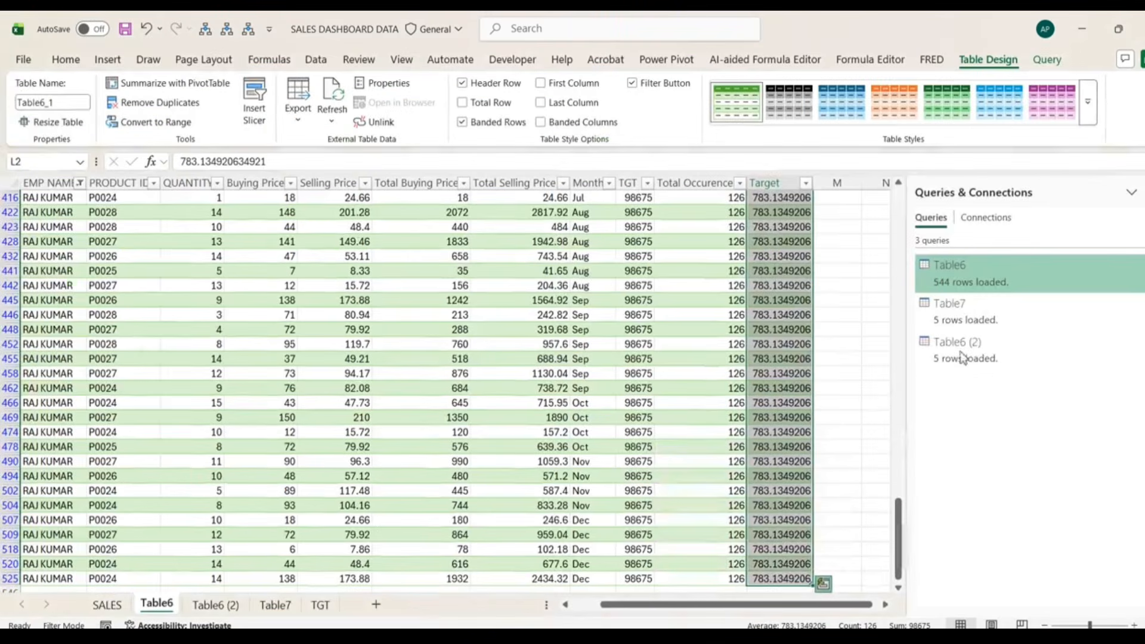
click(1144, 192)
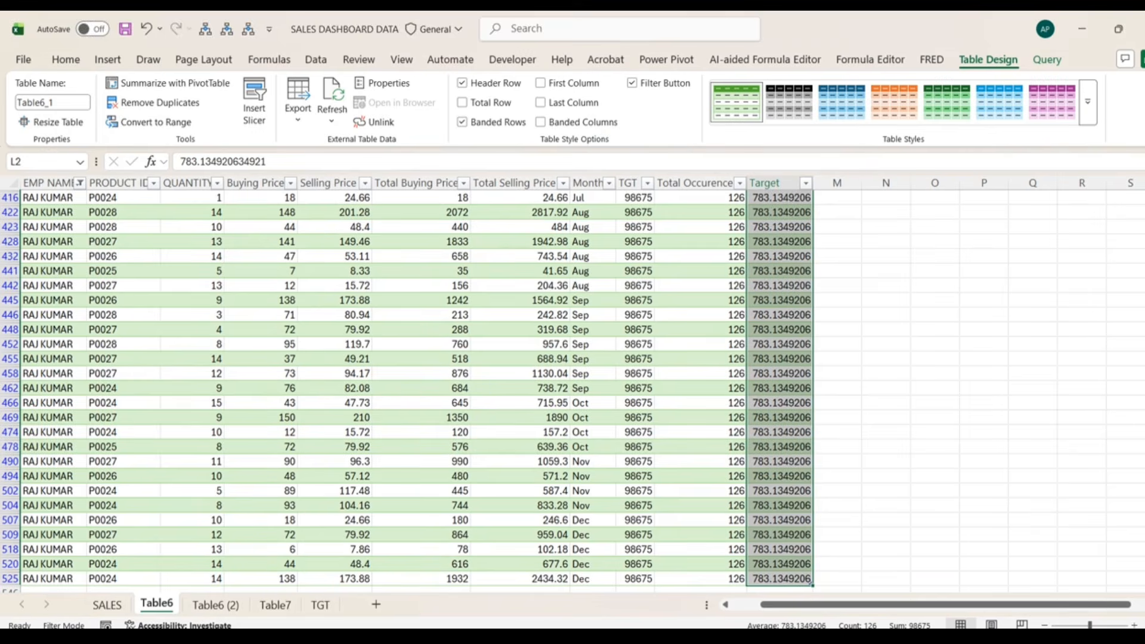
click(647, 247)
key(Home)
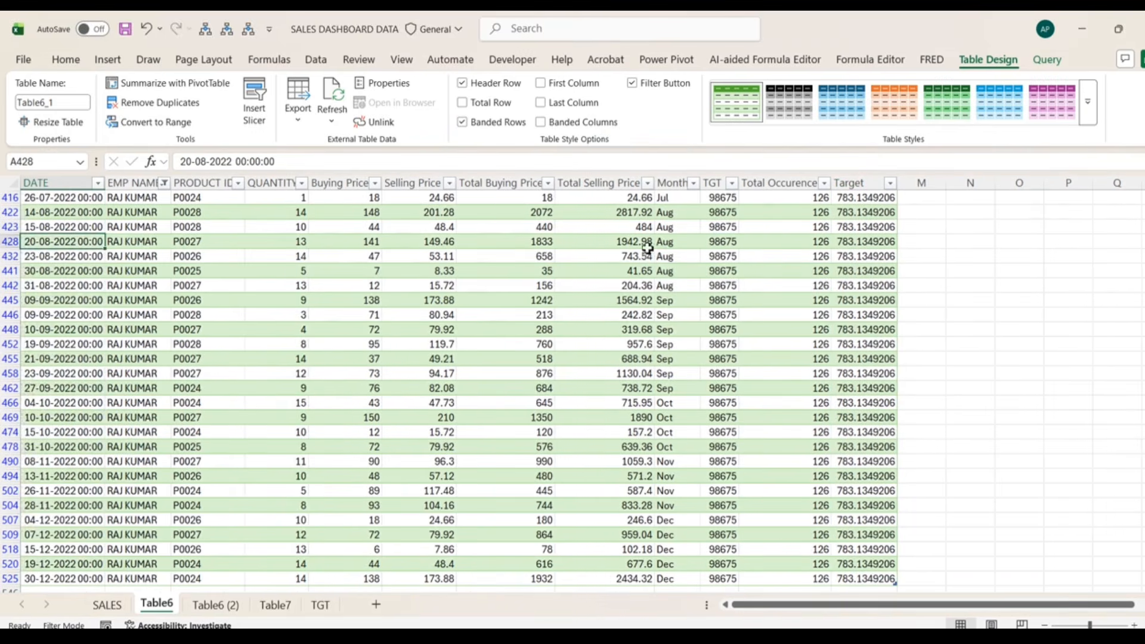
click(124, 605)
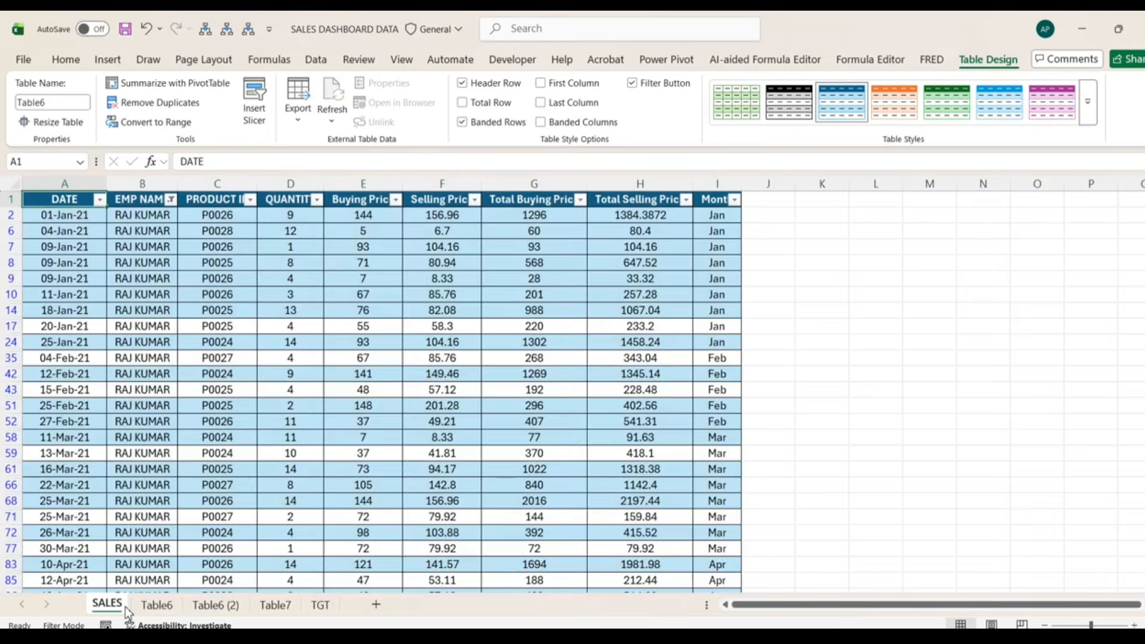
- Copy the last 22 December sales rows (A524:I545) and paste them below the table at A546
key(ctrl+Down)
key(Down)
key(Up)
key(Up)
key(Up)
key(Up)
key(Up)
key(Up)
key(Up)
key(ctrl+Up)
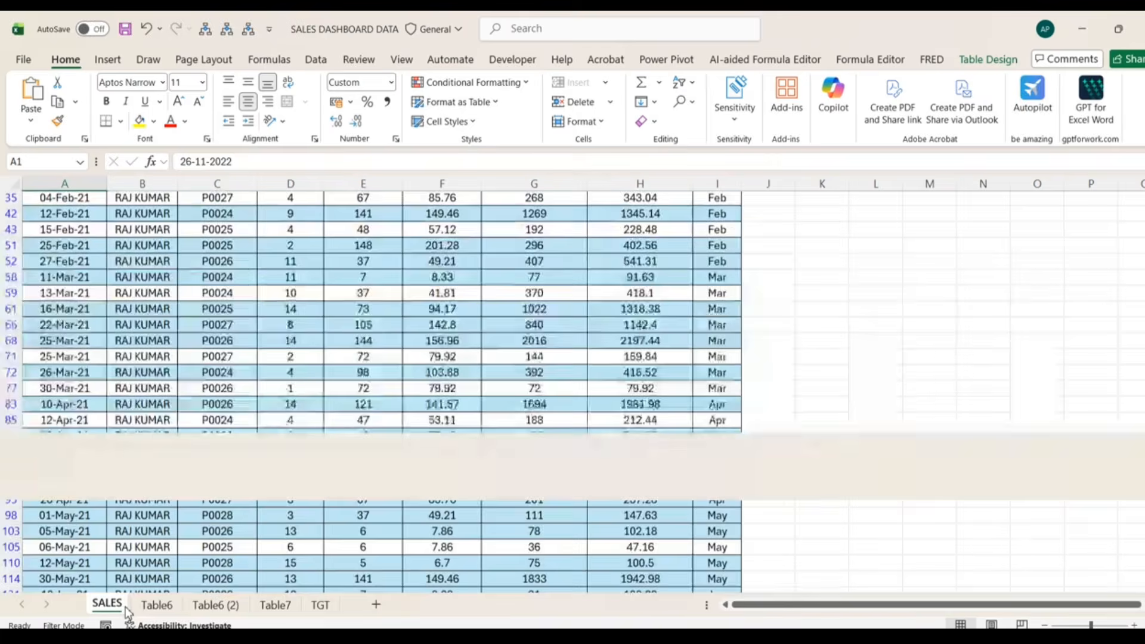
key(Down)
key(ctrl+Down)
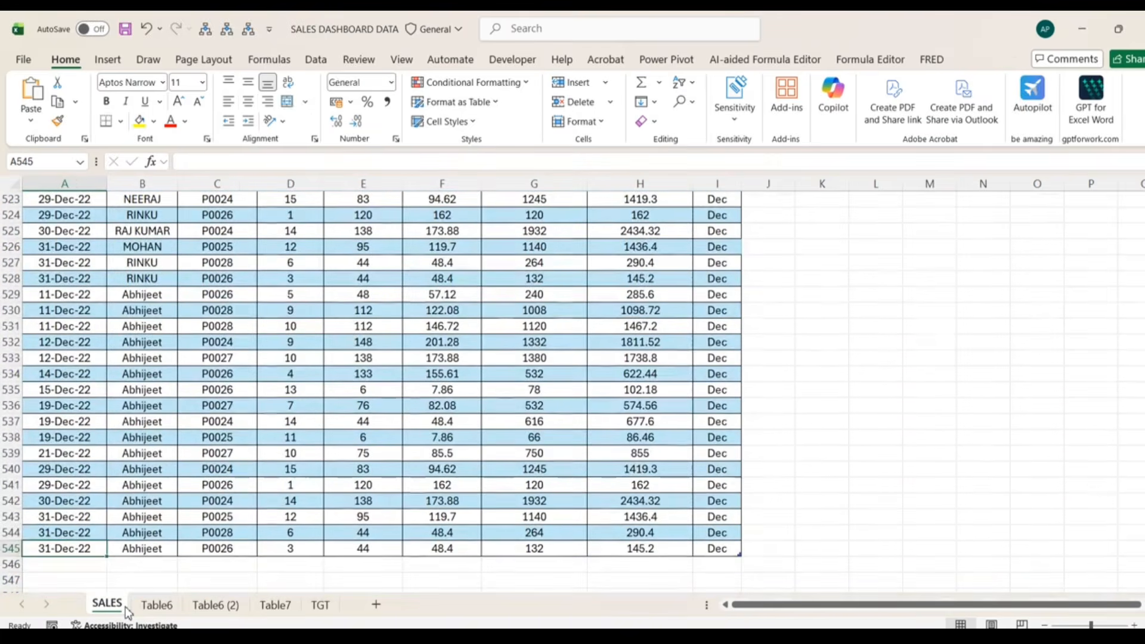
key(Up)
key(Up)
key(Up)
key(Up)
key(Up)
key(Up)
key(Up)
key(Up)
key(Up)
key(Up)
key(Up)
key(Up)
key(Up)
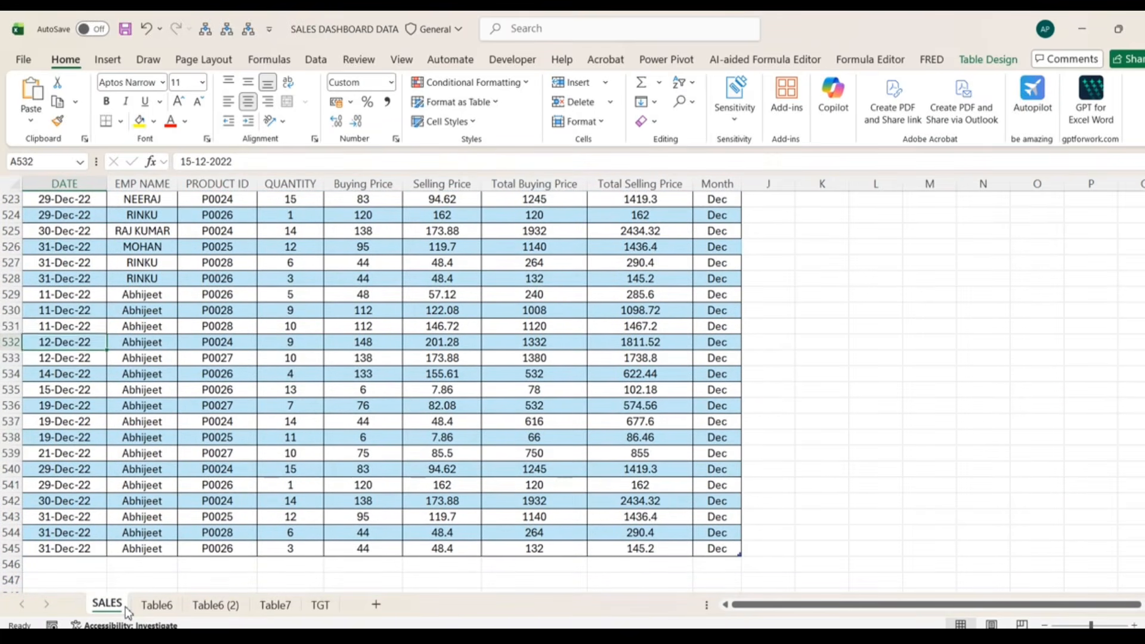
key(Up)
key(Up)
key(Up)
key(Up)
key(Up)
key(Up)
key(Up)
key(Up)
key(ctrl+shift+Down)
key(ctrl+shift+Right)
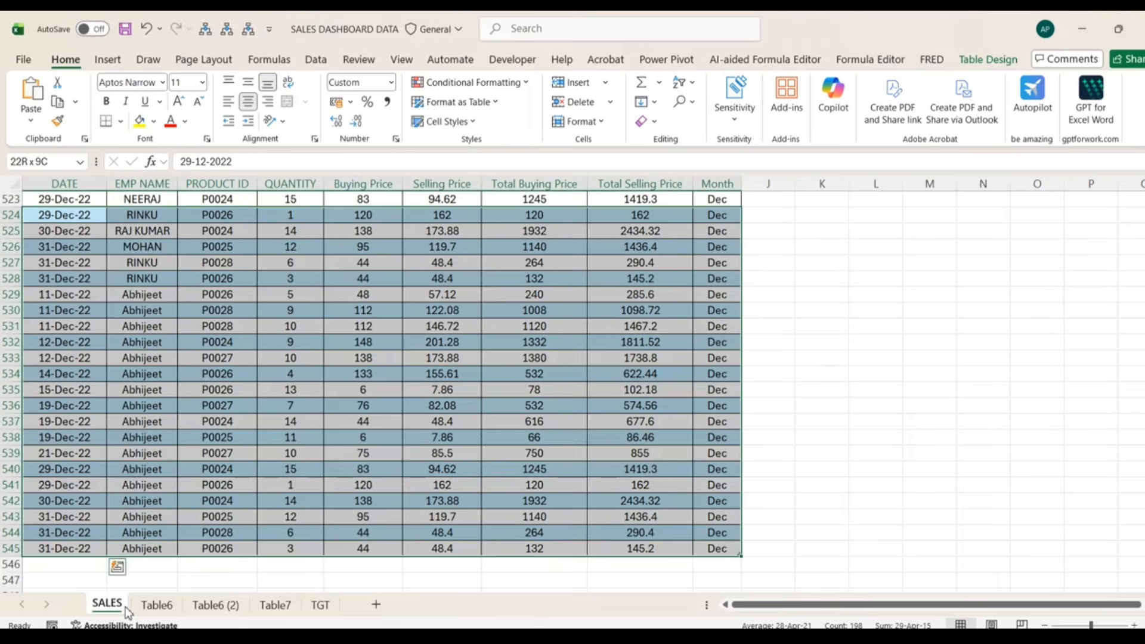
key(ctrl+c)
key(ctrl+Down)
key(Down)
key(Down)
key(Up)
key(ctrl+v)
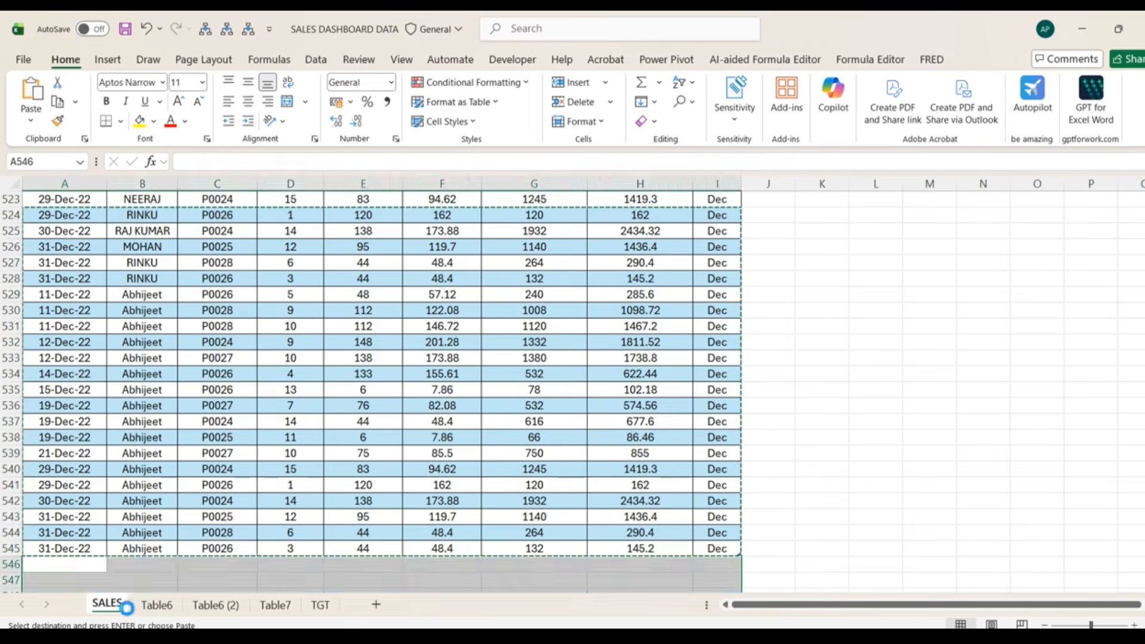
key(Right)
- Enter the new employee's name in cell B546
key(Right)
key(Left)
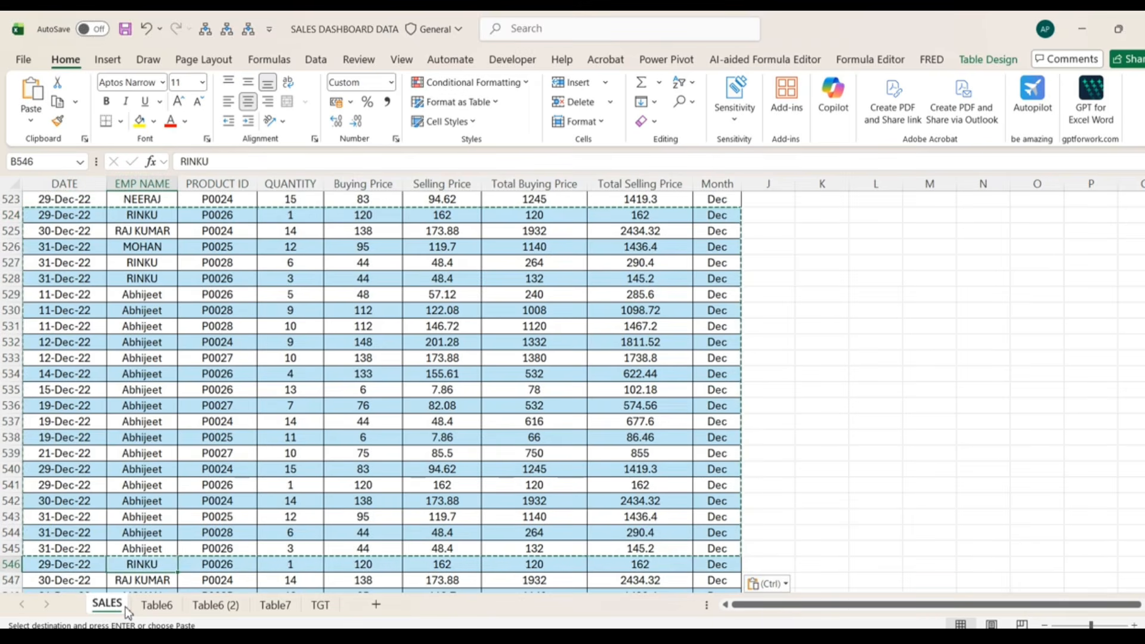
key(Left)
key(Right)
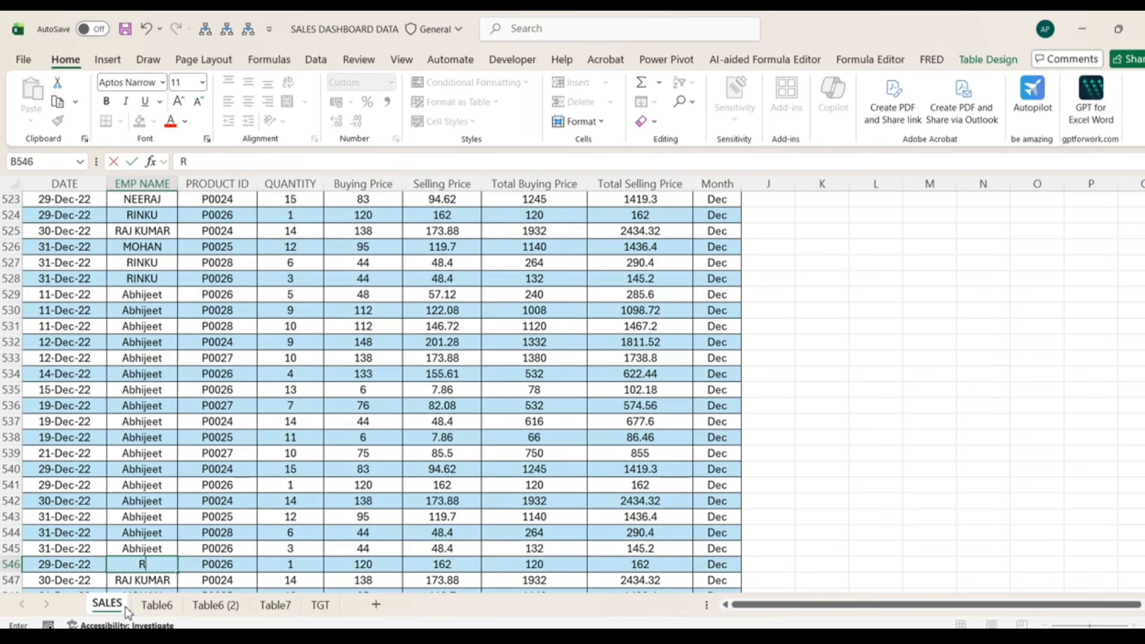
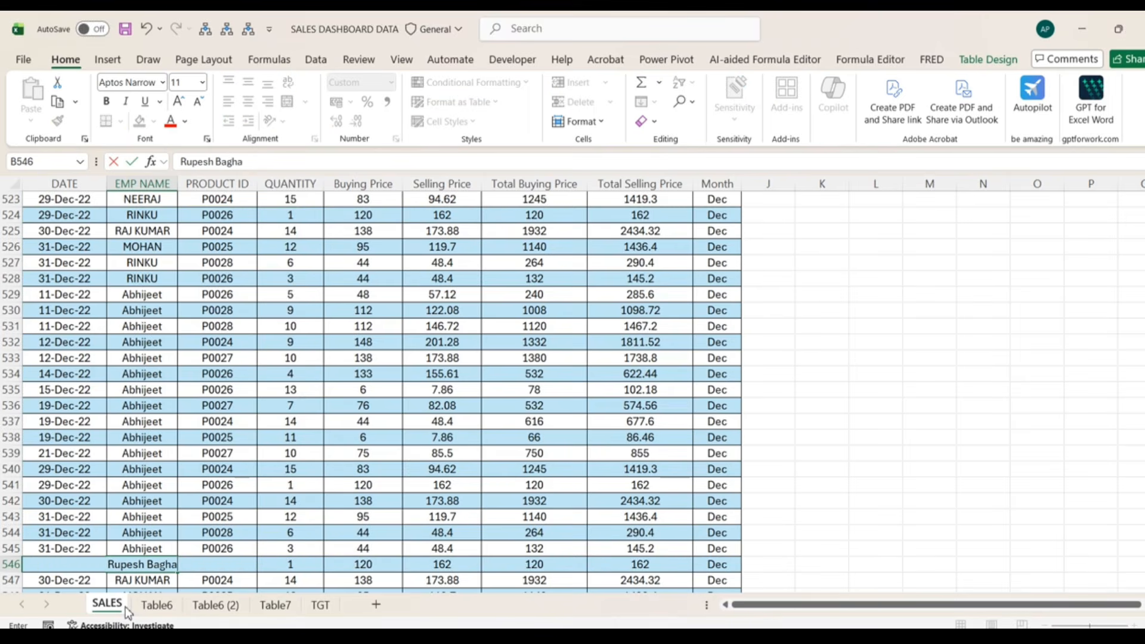
key(Return)
- Copy the new employee's name into B547:B567 so all appended rows use it
key(Up)
key(ctrl+c)
key(ctrl+Down)
key(ctrl+shift+Down)
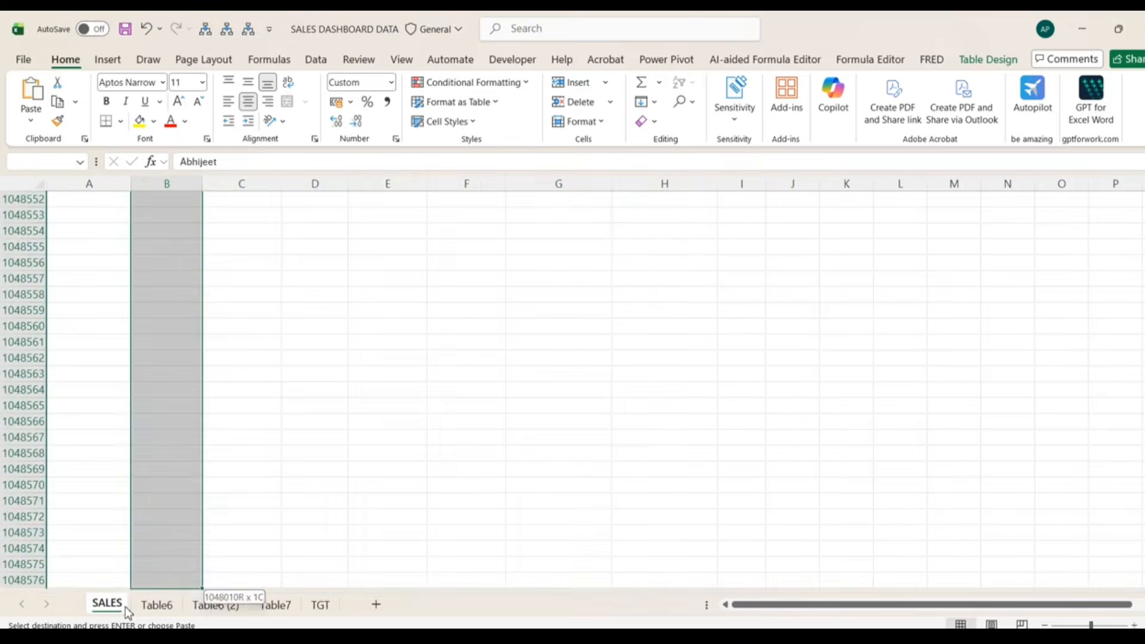
key(ctrl+Up)
key(Down)
key(ctrl+Down)
key(Up)
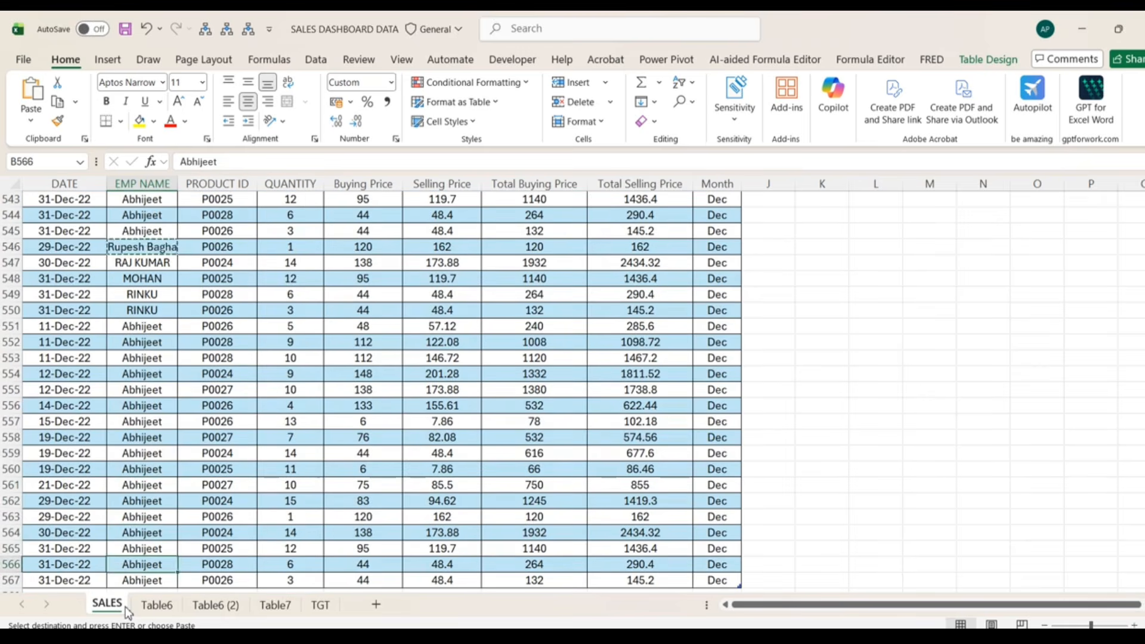
key(Up)
key(Up)
key(Up)
key(Up)
key(Up)
key(Up)
key(Up)
key(Up)
key(Up)
key(Up)
key(Up)
key(Up)
key(Up)
key(Up)
key(Up)
key(Up)
key(Up)
key(Up)
key(Up)
key(shift+Down)
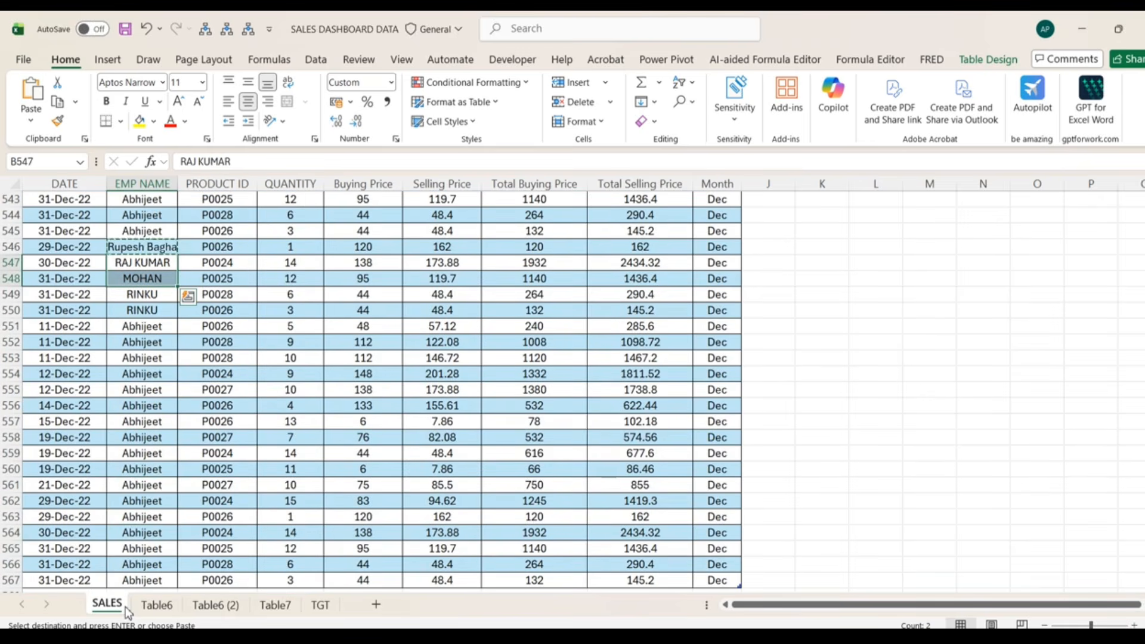
key(ctrl+shift+Down)
key(ctrl+v)
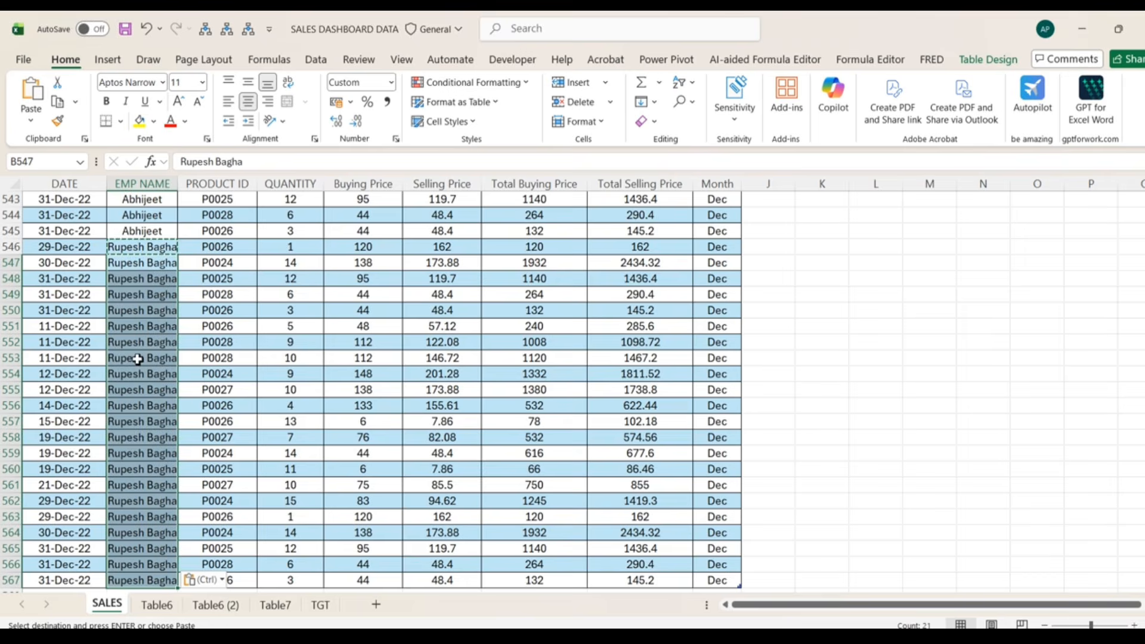
- On the TGT sheet, put the new employee's name in A7 with a 25000 target in B7
click(275, 605)
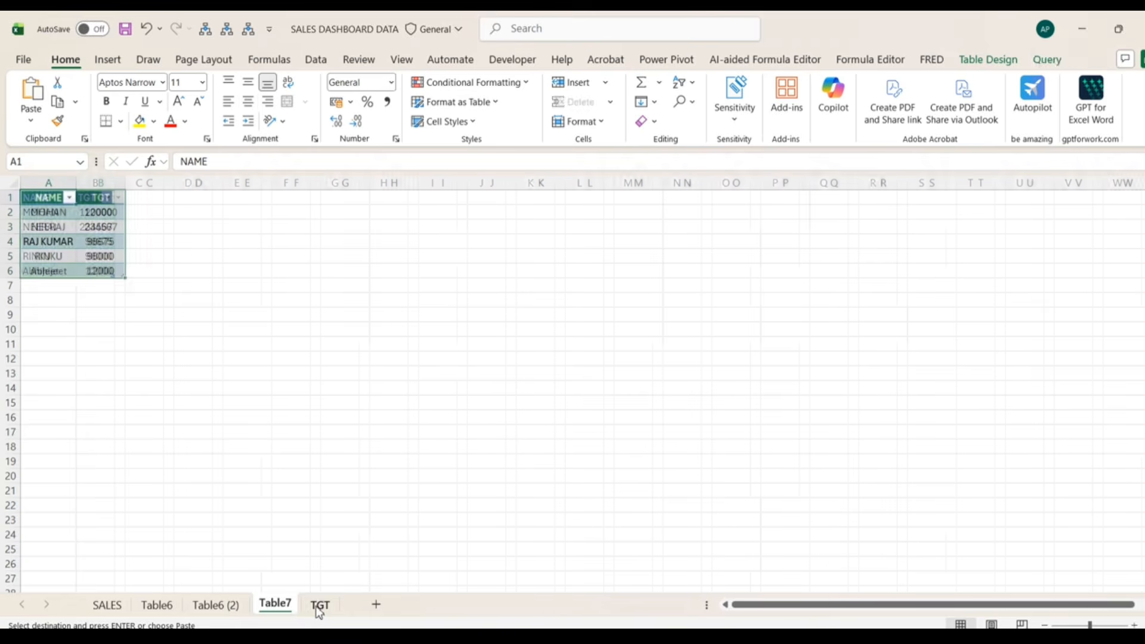
click(319, 606)
click(68, 286)
key(ctrl+v)
click(107, 283)
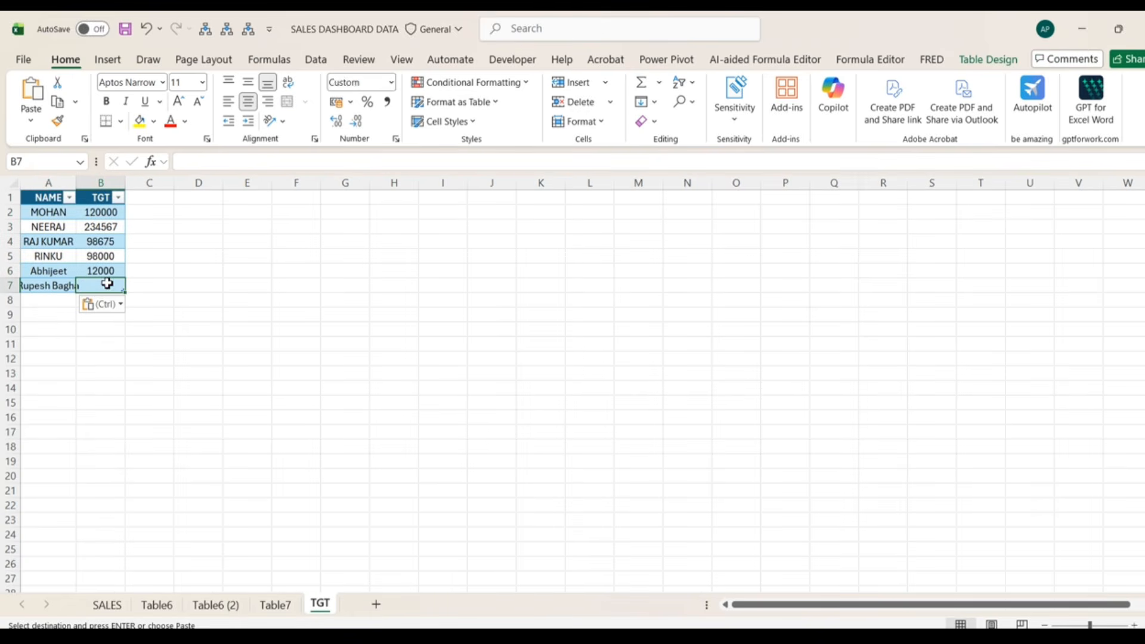
text(25000)
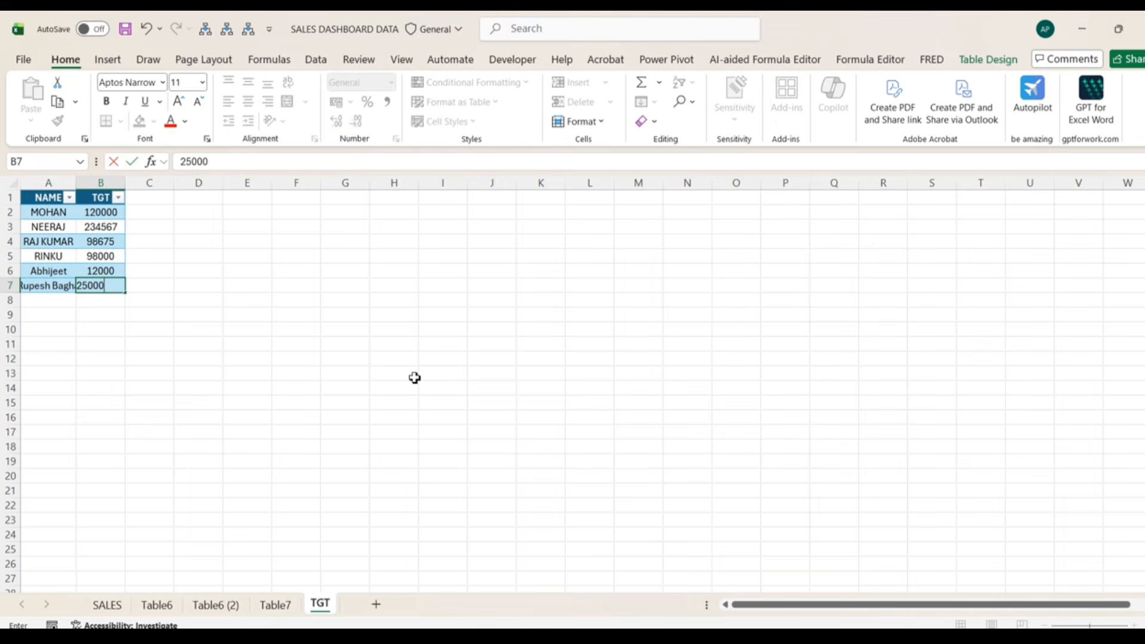
key(Return)
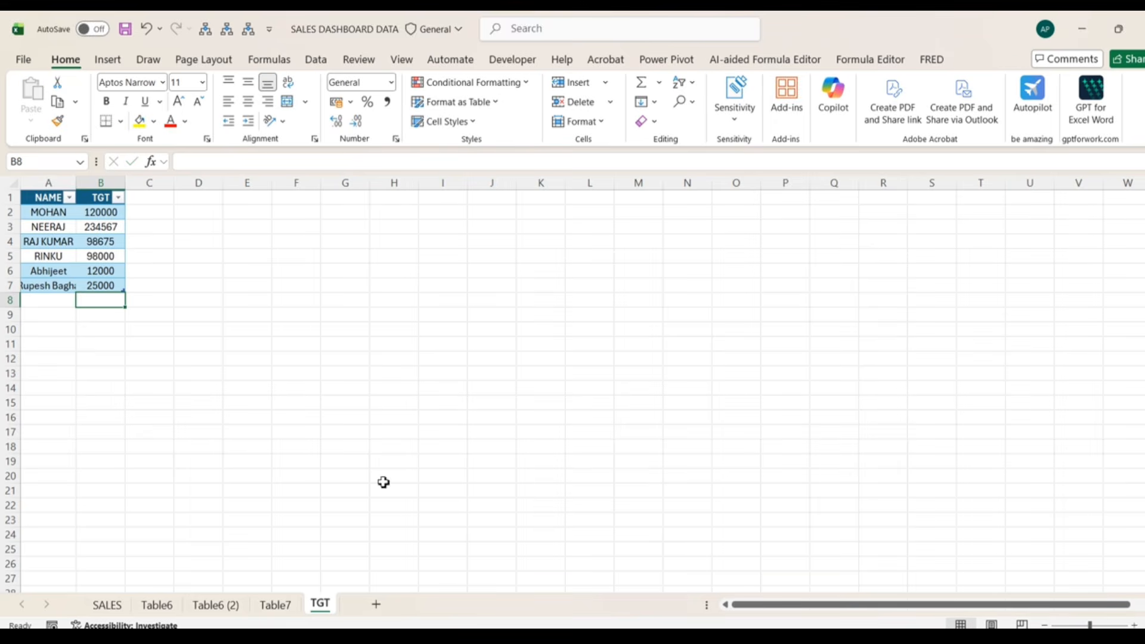
click(215, 605)
- Refresh the Table6 query so it picks up the new SALES and TGT data
click(181, 600)
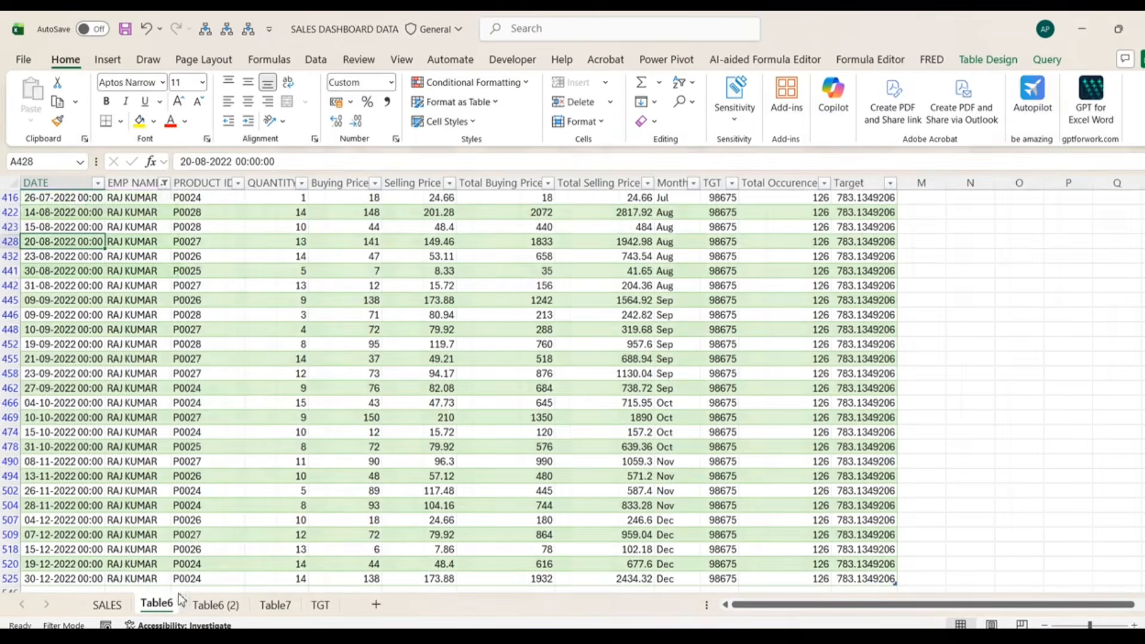
scroll(409, 372, up, 15)
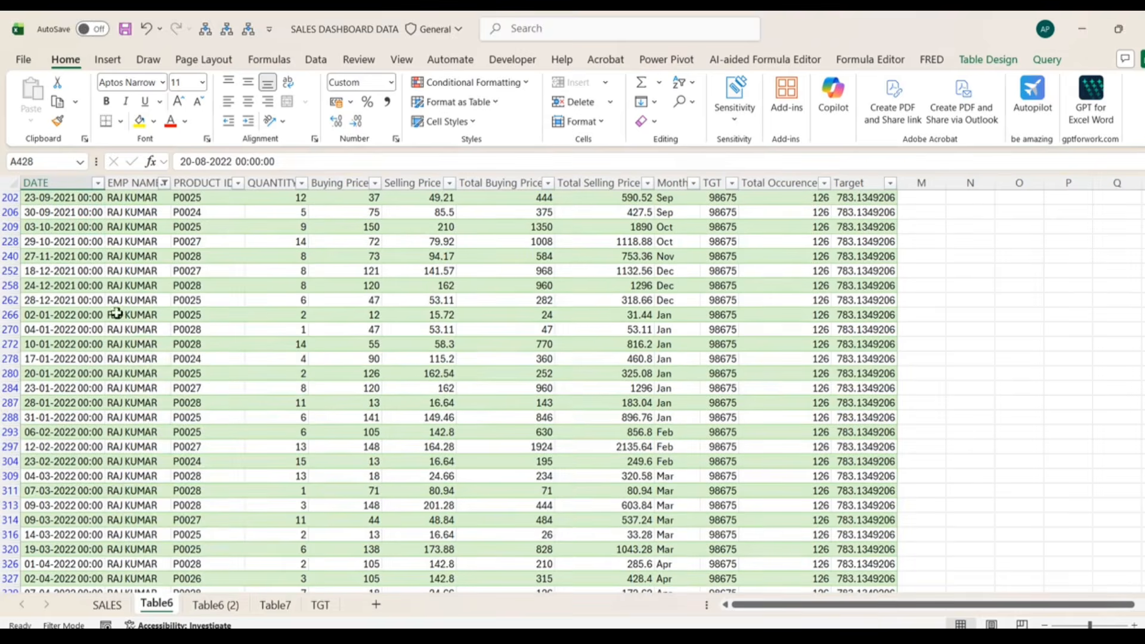
right_click(83, 302)
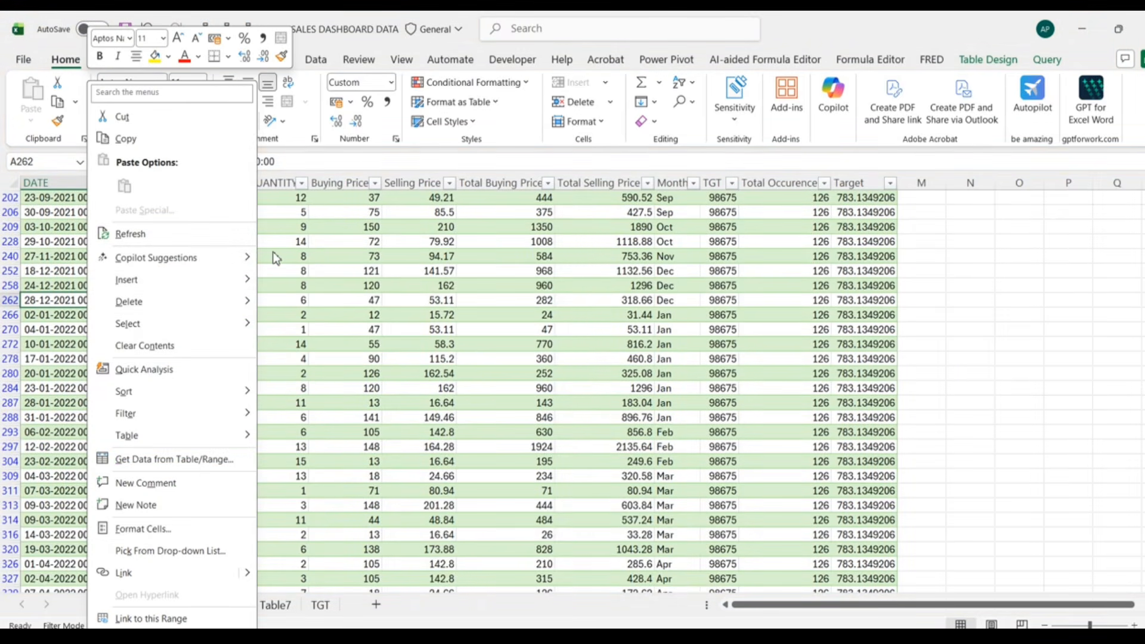
click(206, 239)
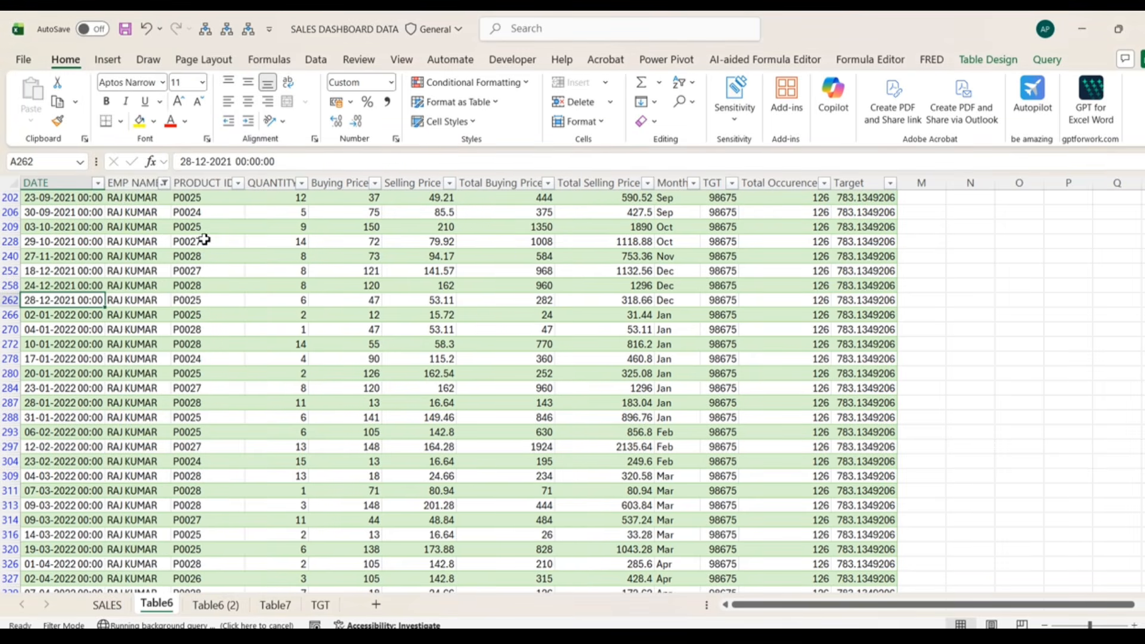
- Filter Table6 to the new employee, verify 22 Targets of 1136.36, then clear the filter
click(120, 287)
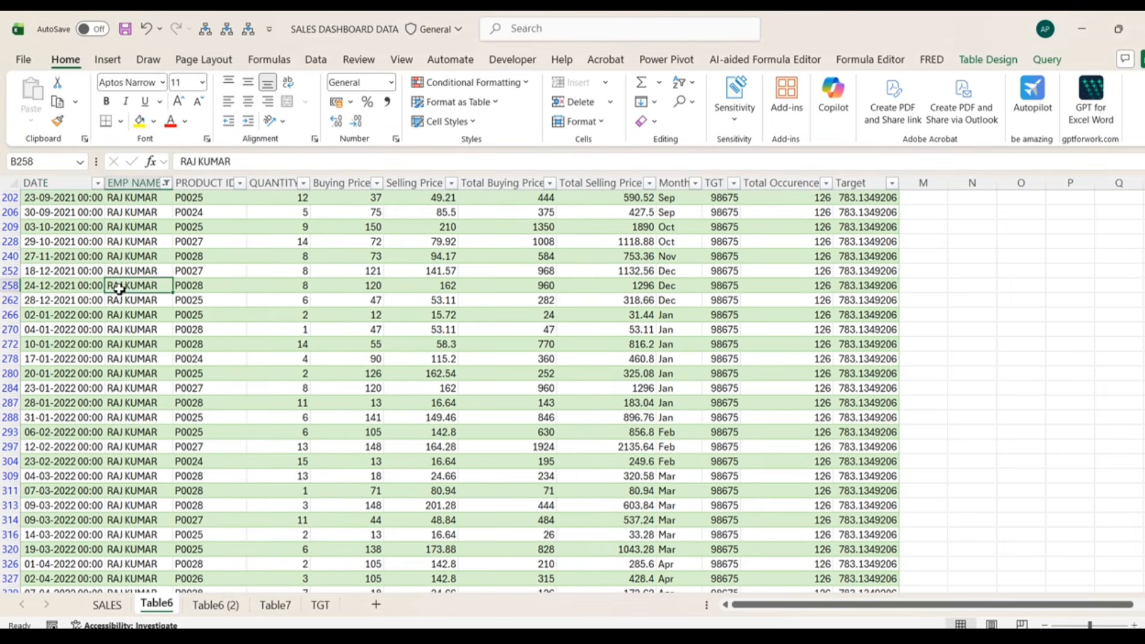
key(ctrl+Up)
key(ctrl+Left)
key(ctrl+shift+l)
key(ctrl+shift+l)
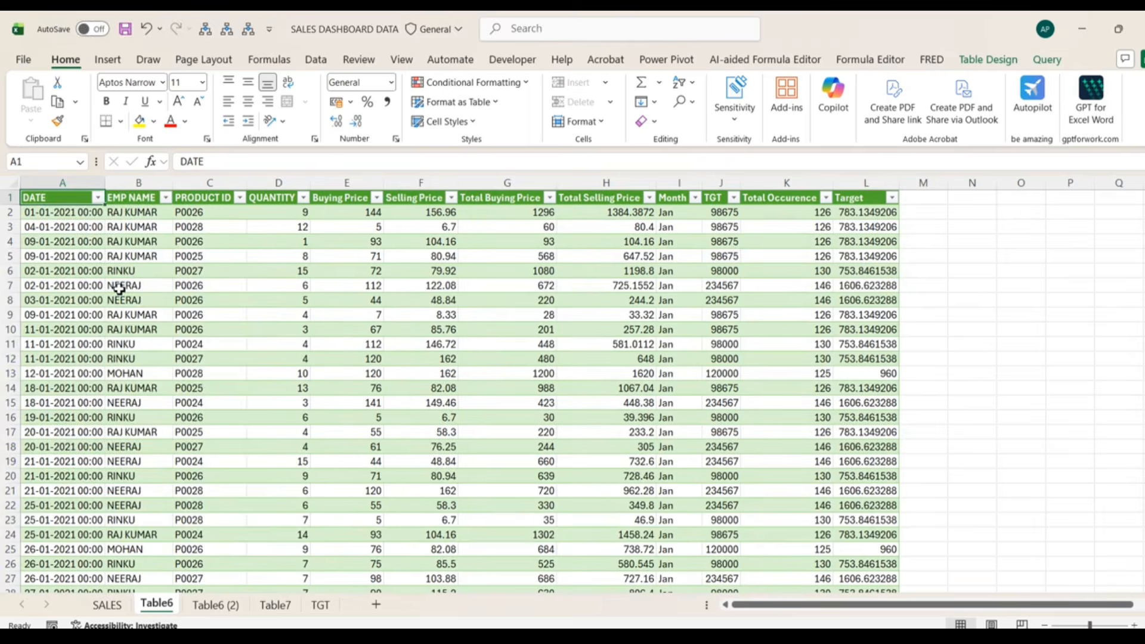
key(Right)
key(alt+Down)
click(71, 396)
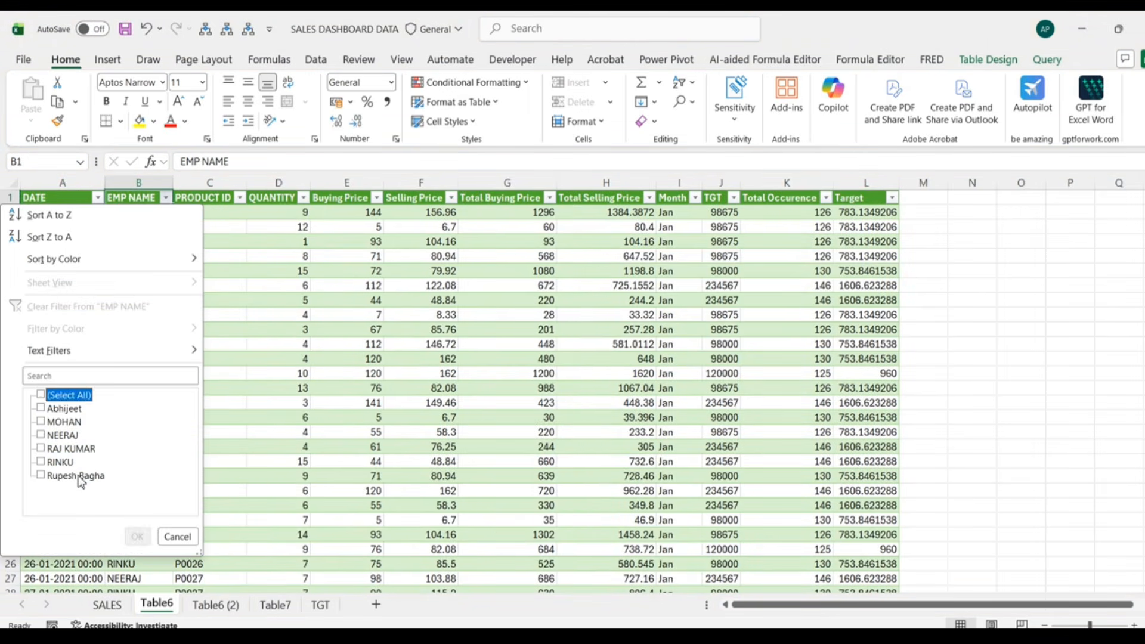
click(81, 477)
click(137, 537)
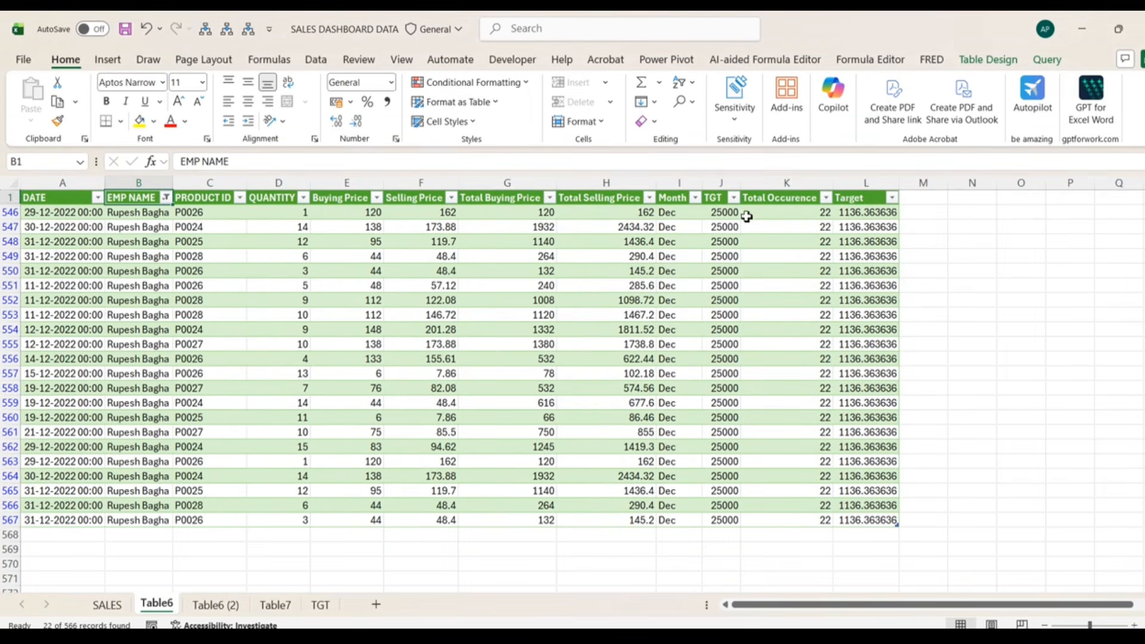
click(849, 212)
key(ctrl+shift+Down)
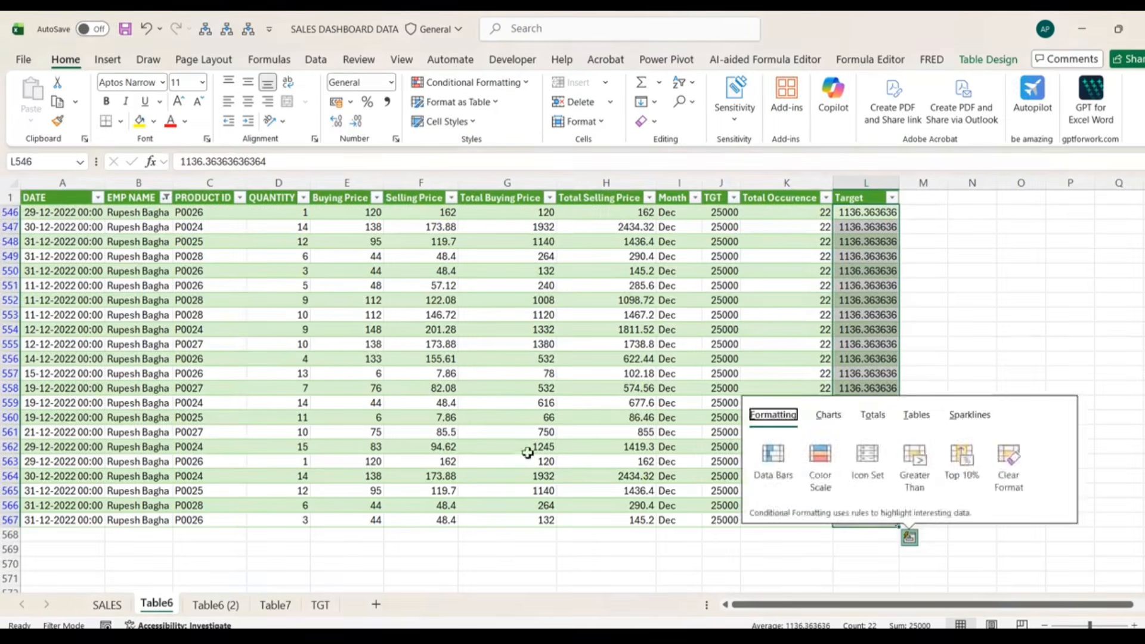
click(136, 199)
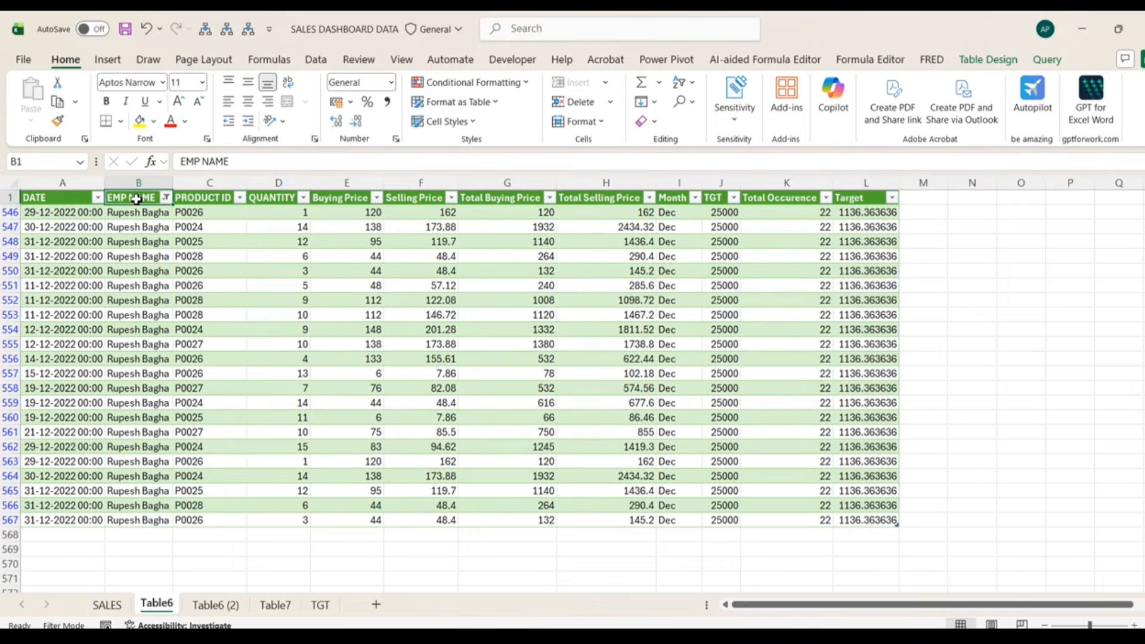
key(ctrl+shift+l)
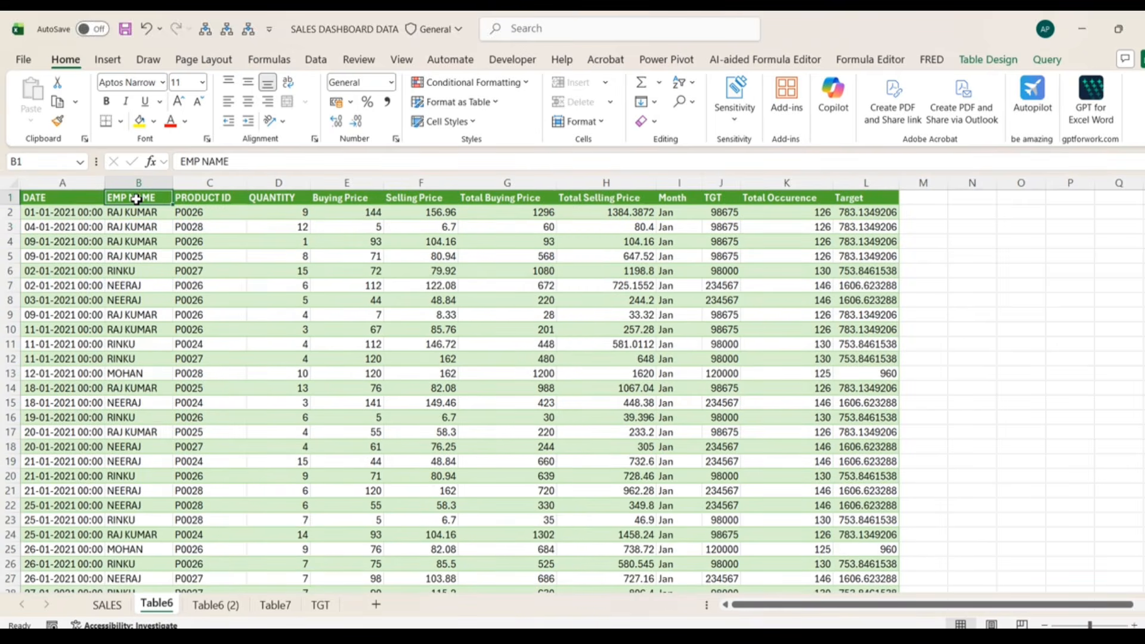